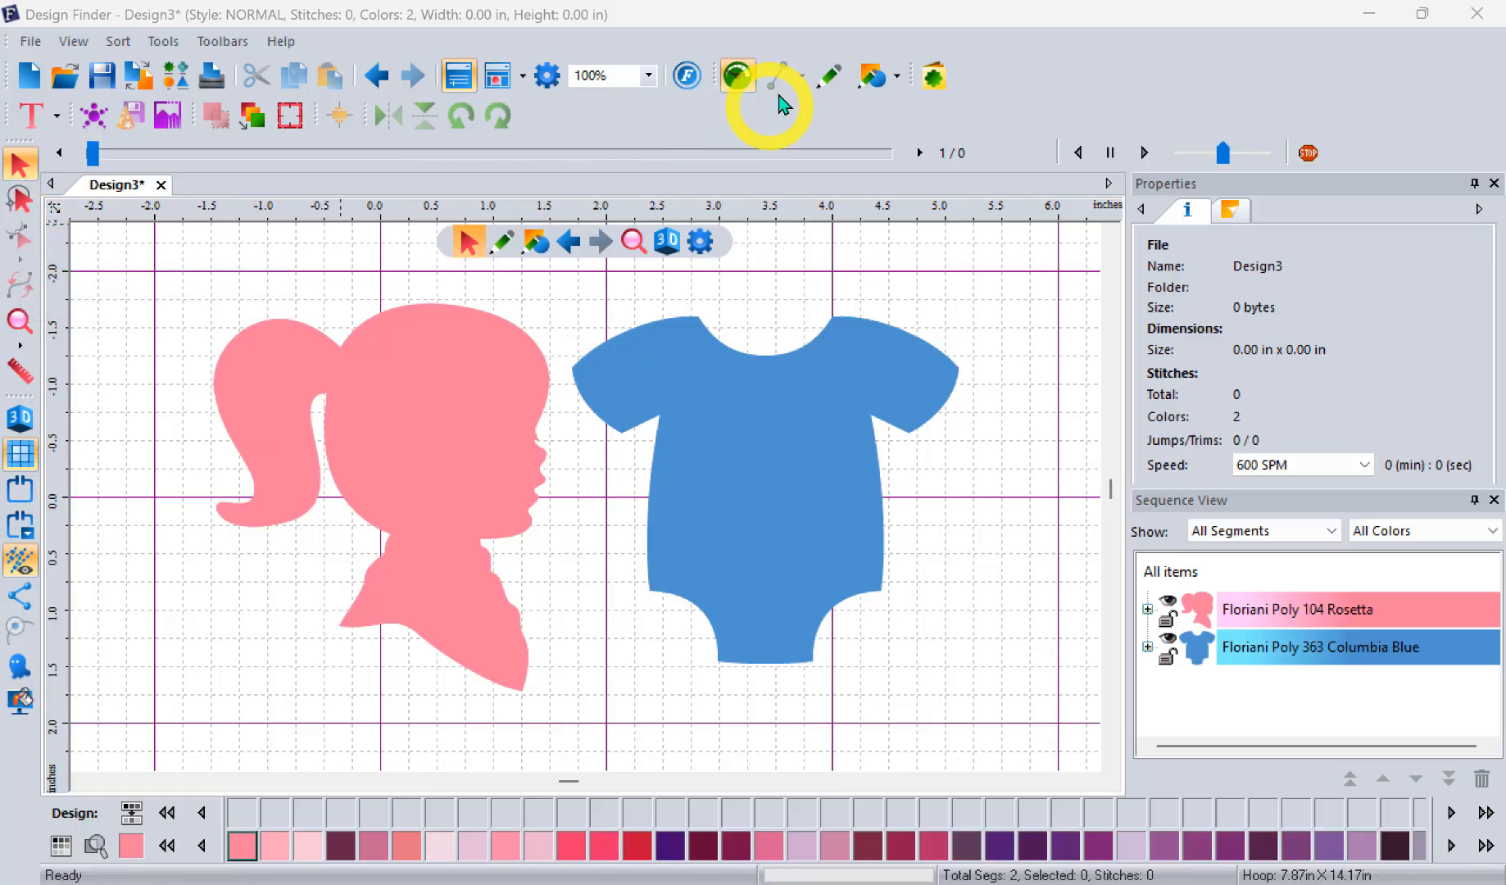
# - Draw an open artwork path of mixed straight and curved segments beside the onesie, about 1.00 in wide and 3.60 in tall
pyautogui.click(828, 76)
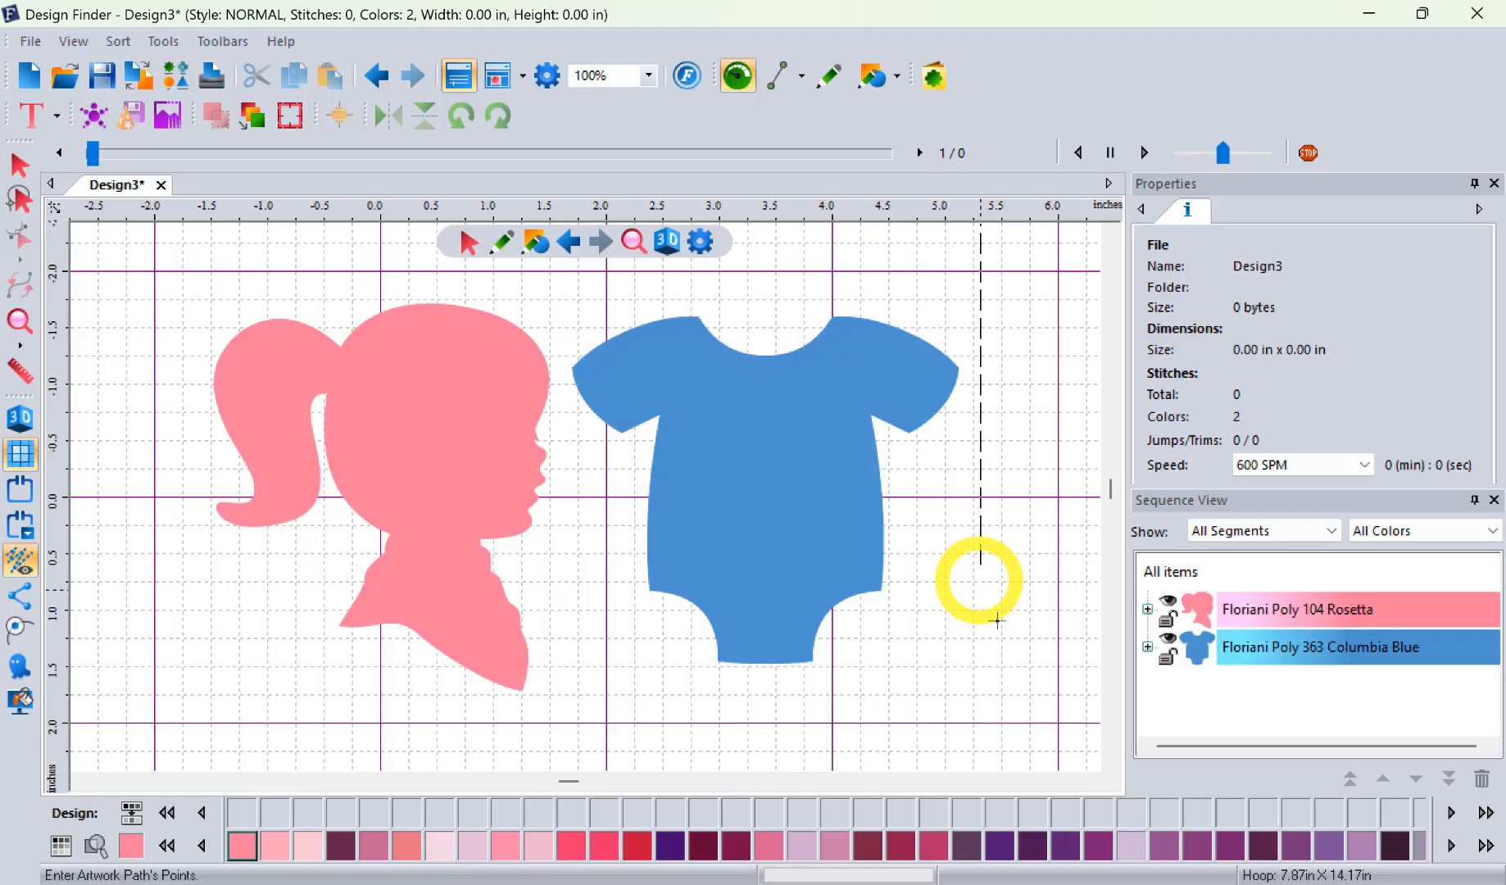
pyautogui.click(981, 541)
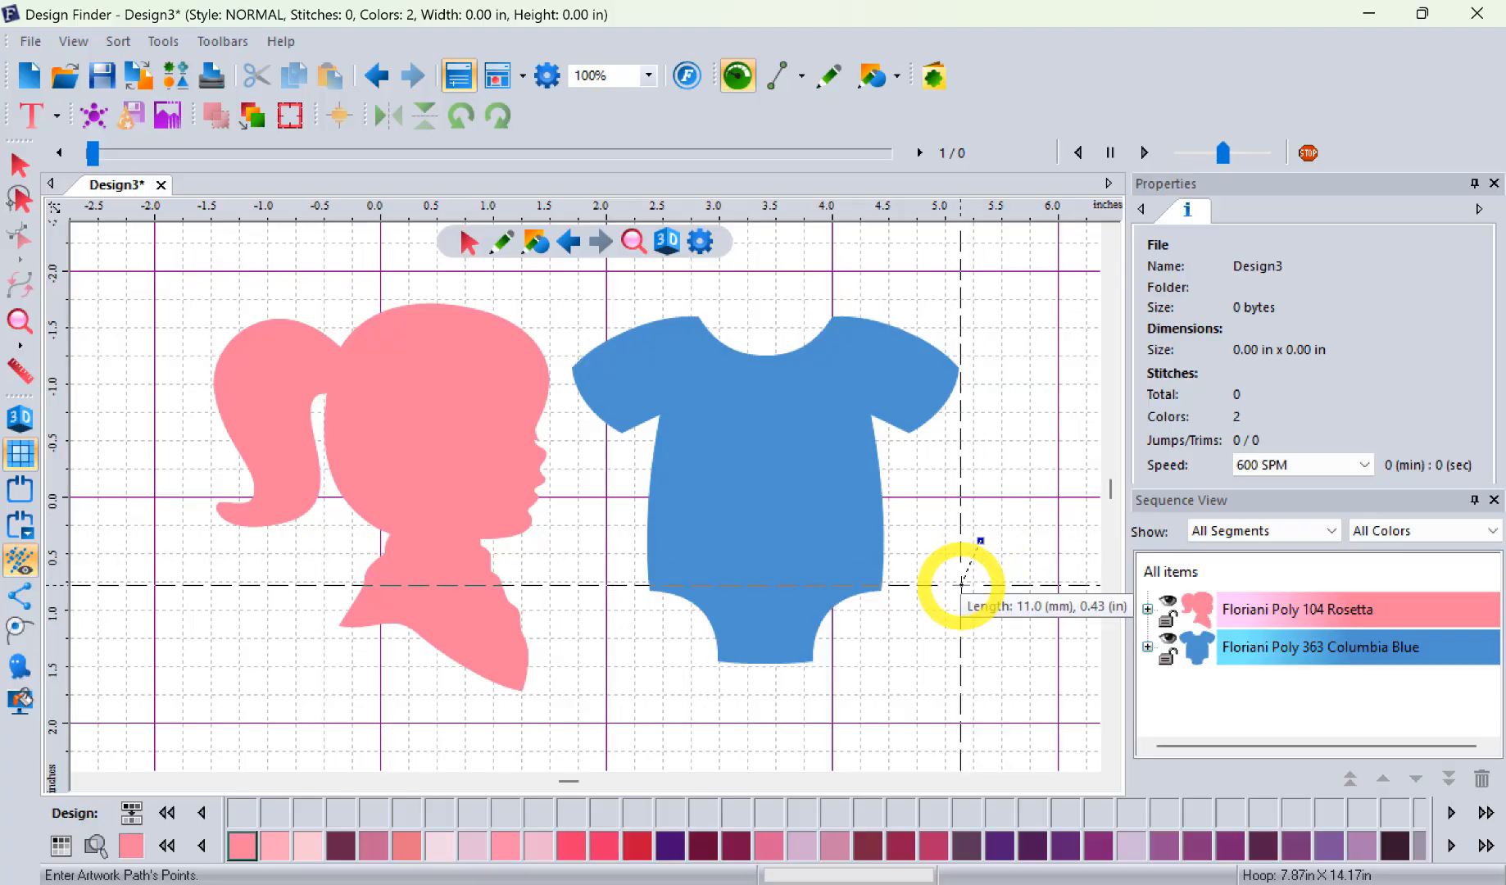
pyautogui.click(944, 615)
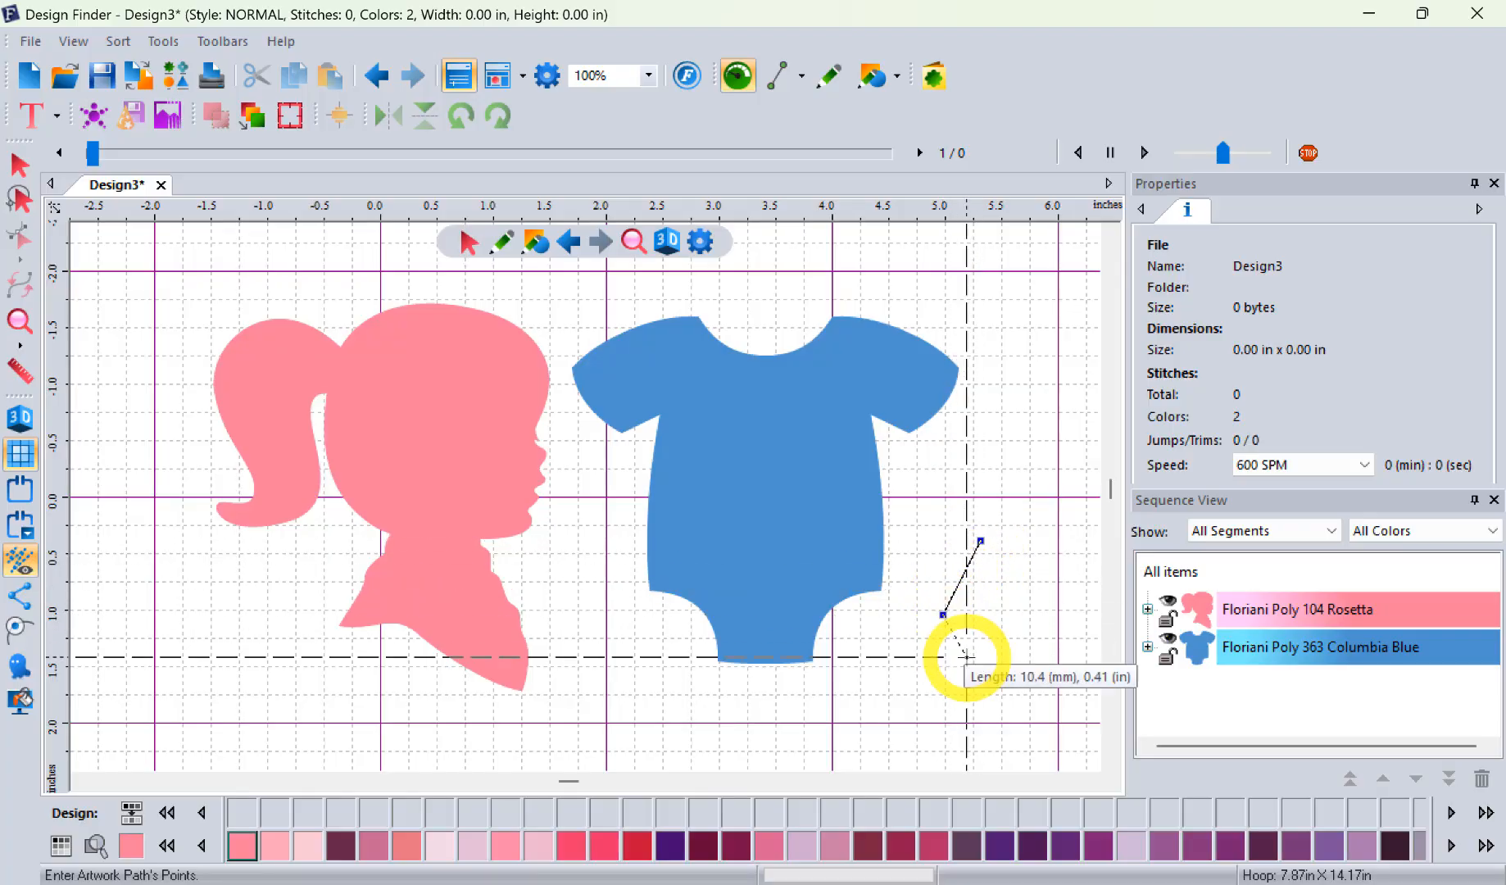
pyautogui.click(968, 655)
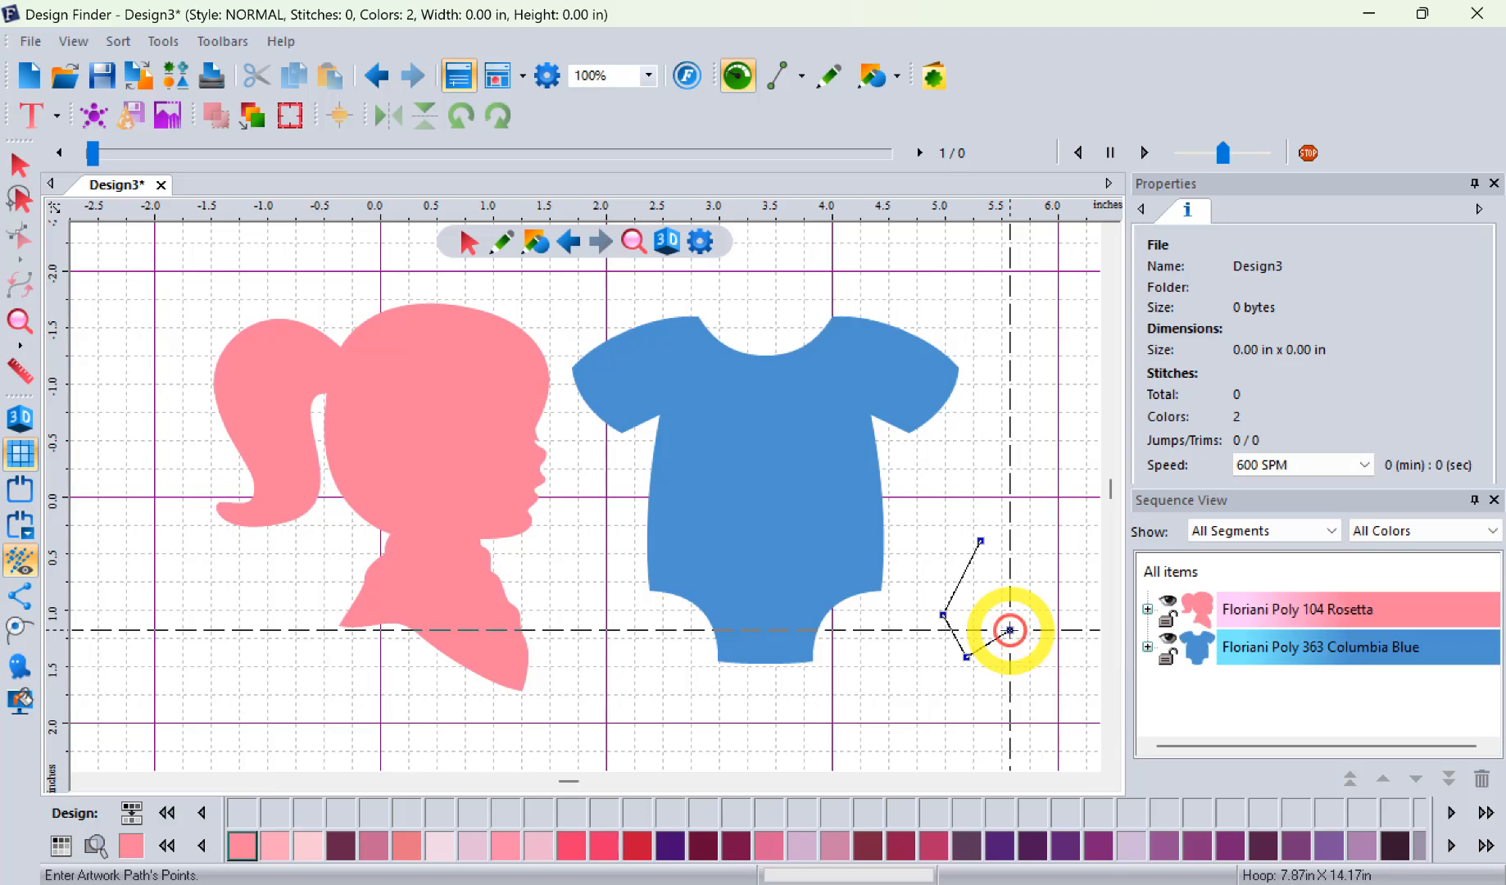
pyautogui.click(1011, 630)
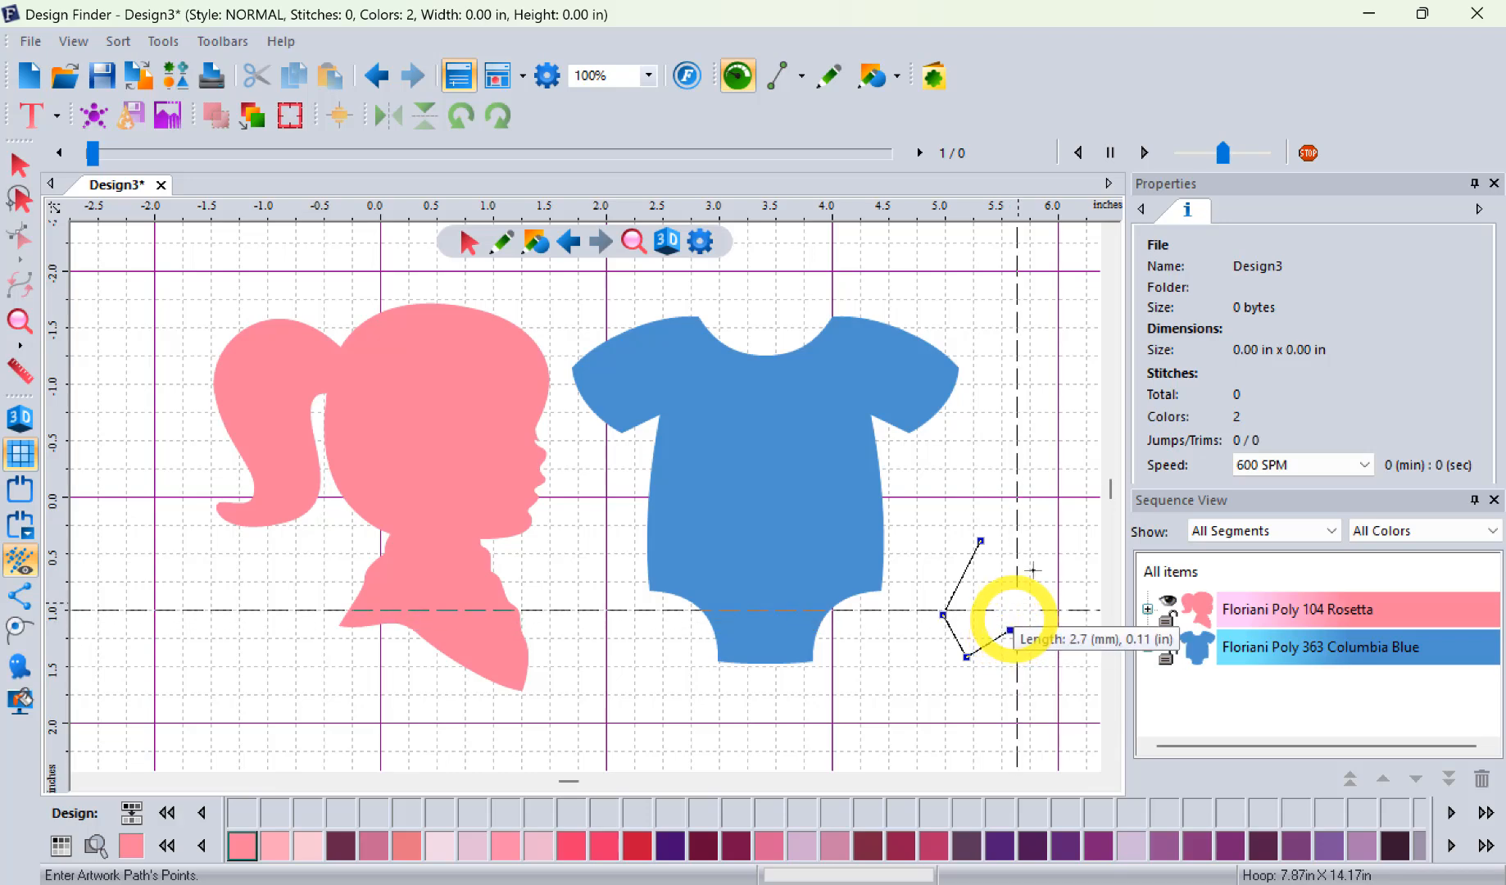
pyautogui.click(1036, 561)
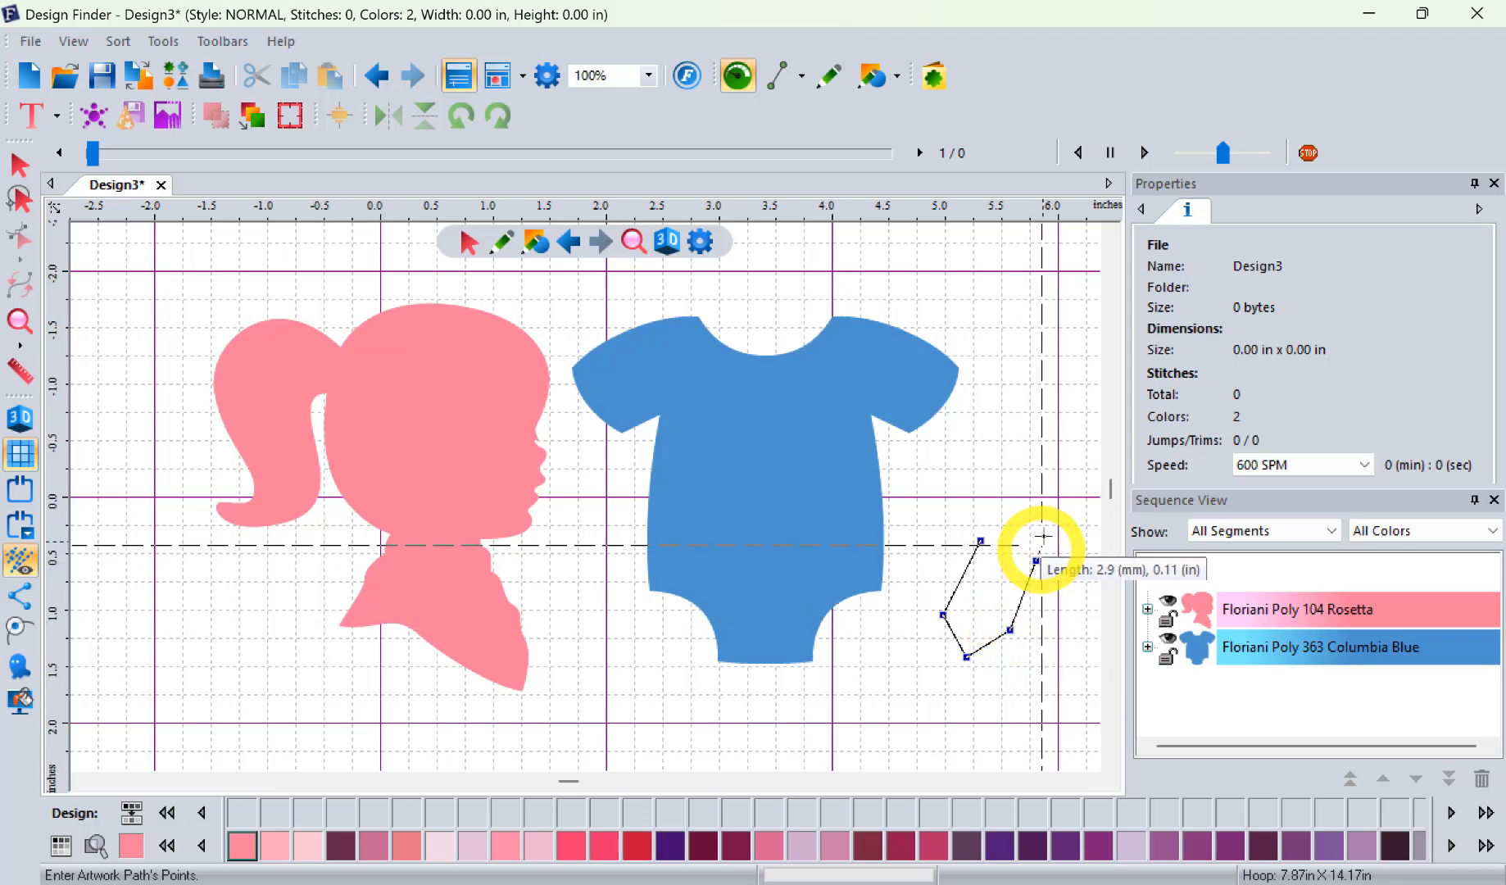
pyautogui.click(1019, 497)
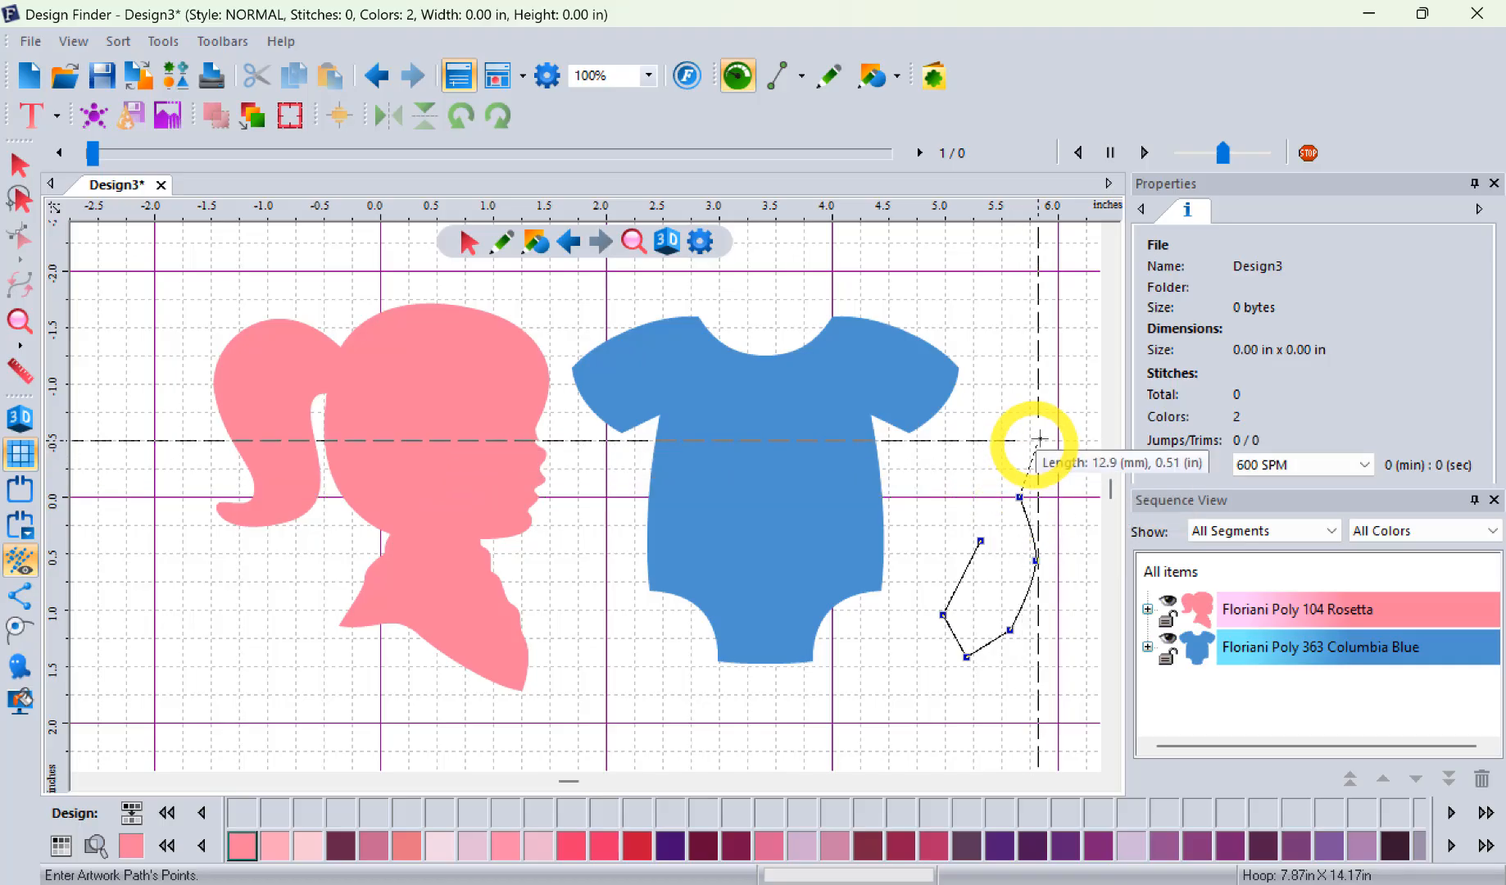
pyautogui.click(1042, 437)
pyautogui.click(996, 379)
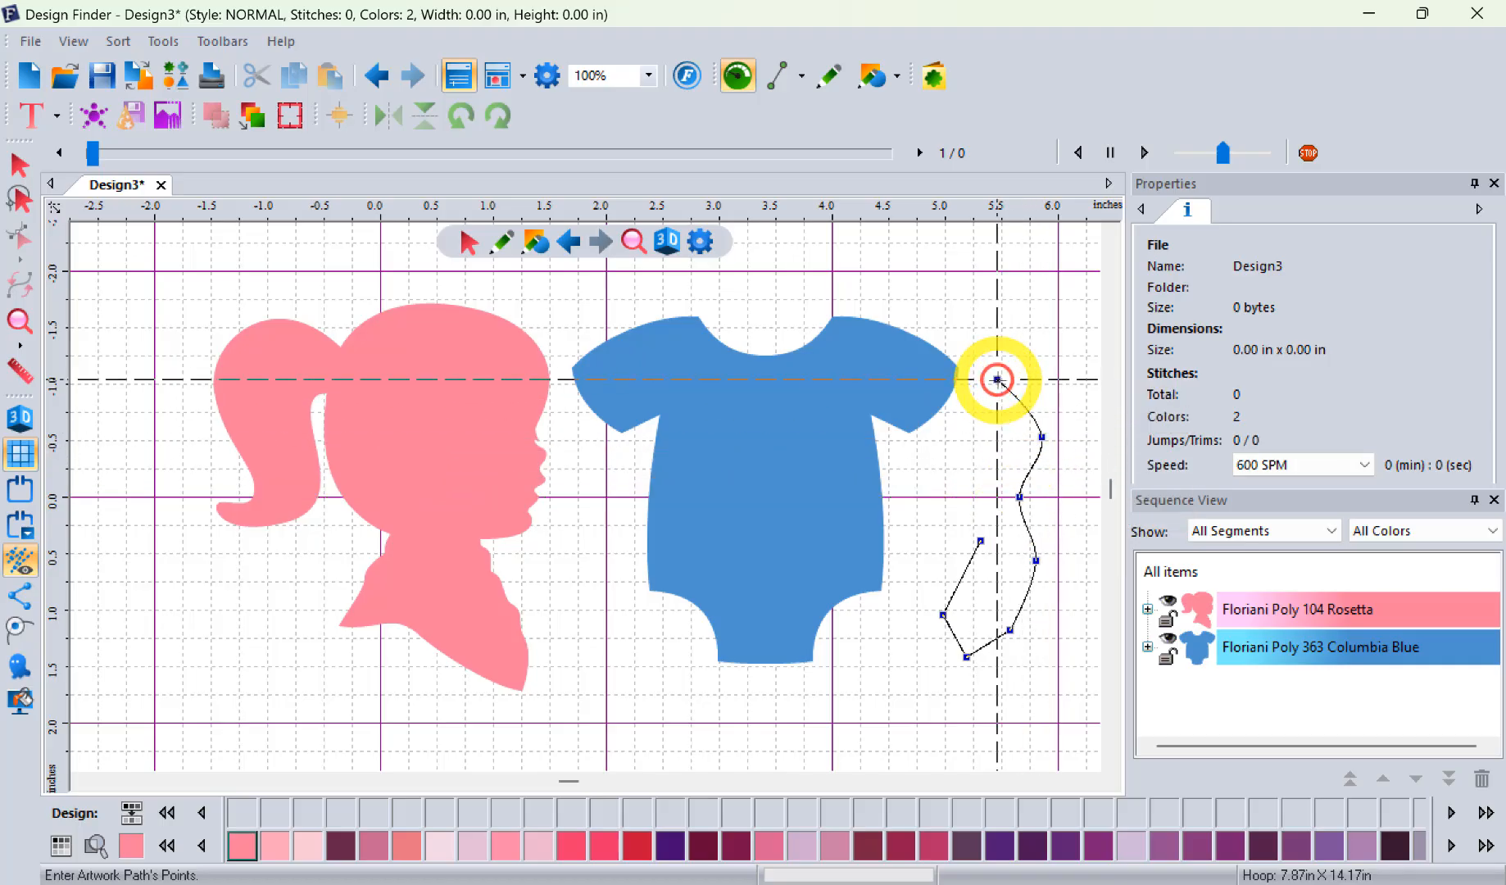
pyautogui.click(1028, 328)
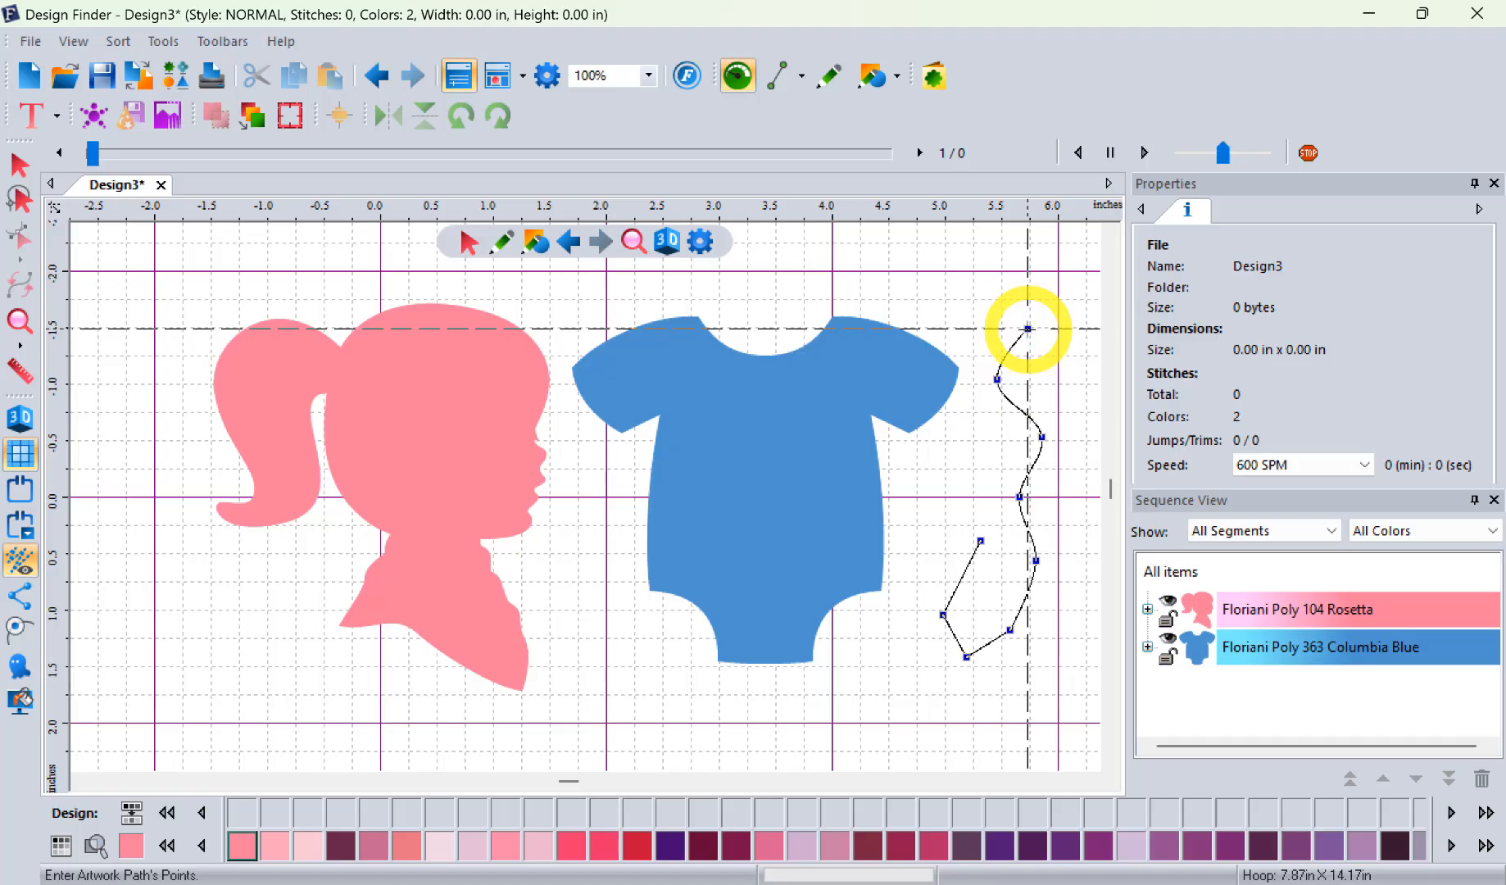
pyautogui.click(987, 303)
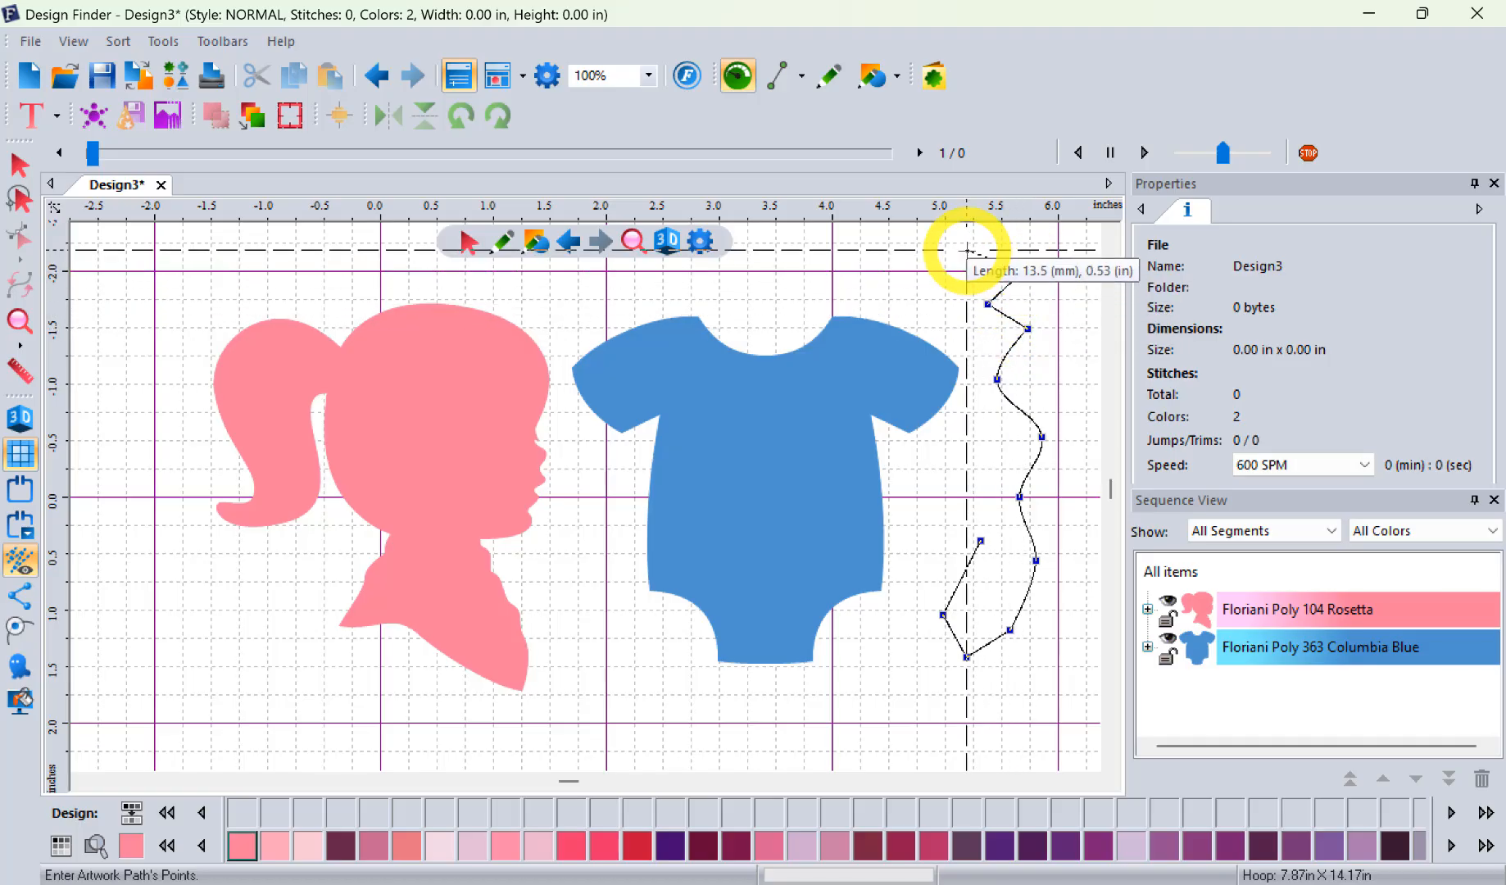
pyautogui.click(968, 250)
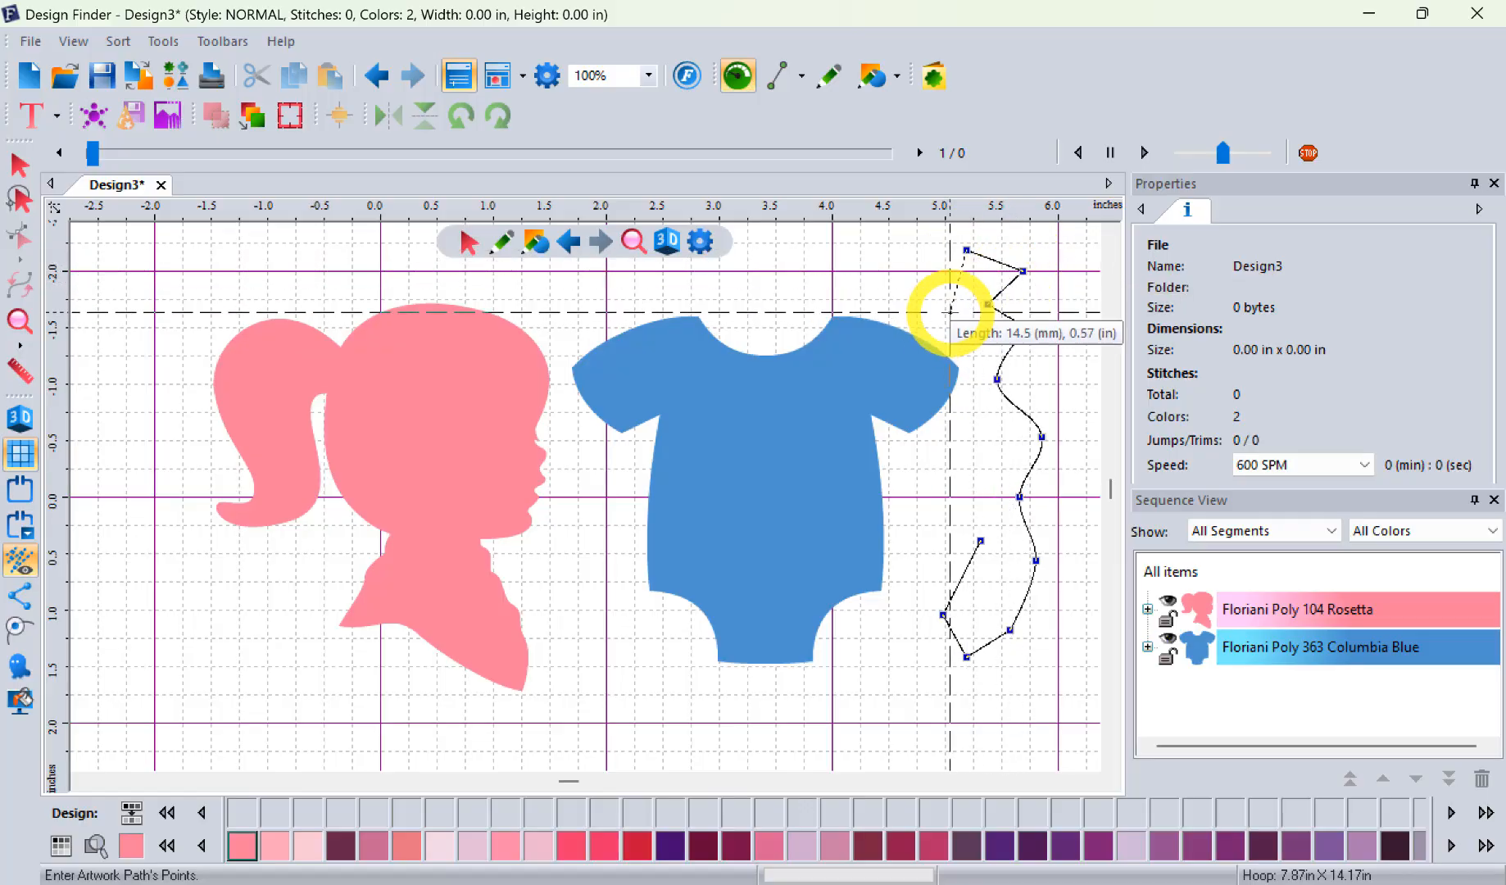
pyautogui.click(950, 311)
pyautogui.click(968, 357)
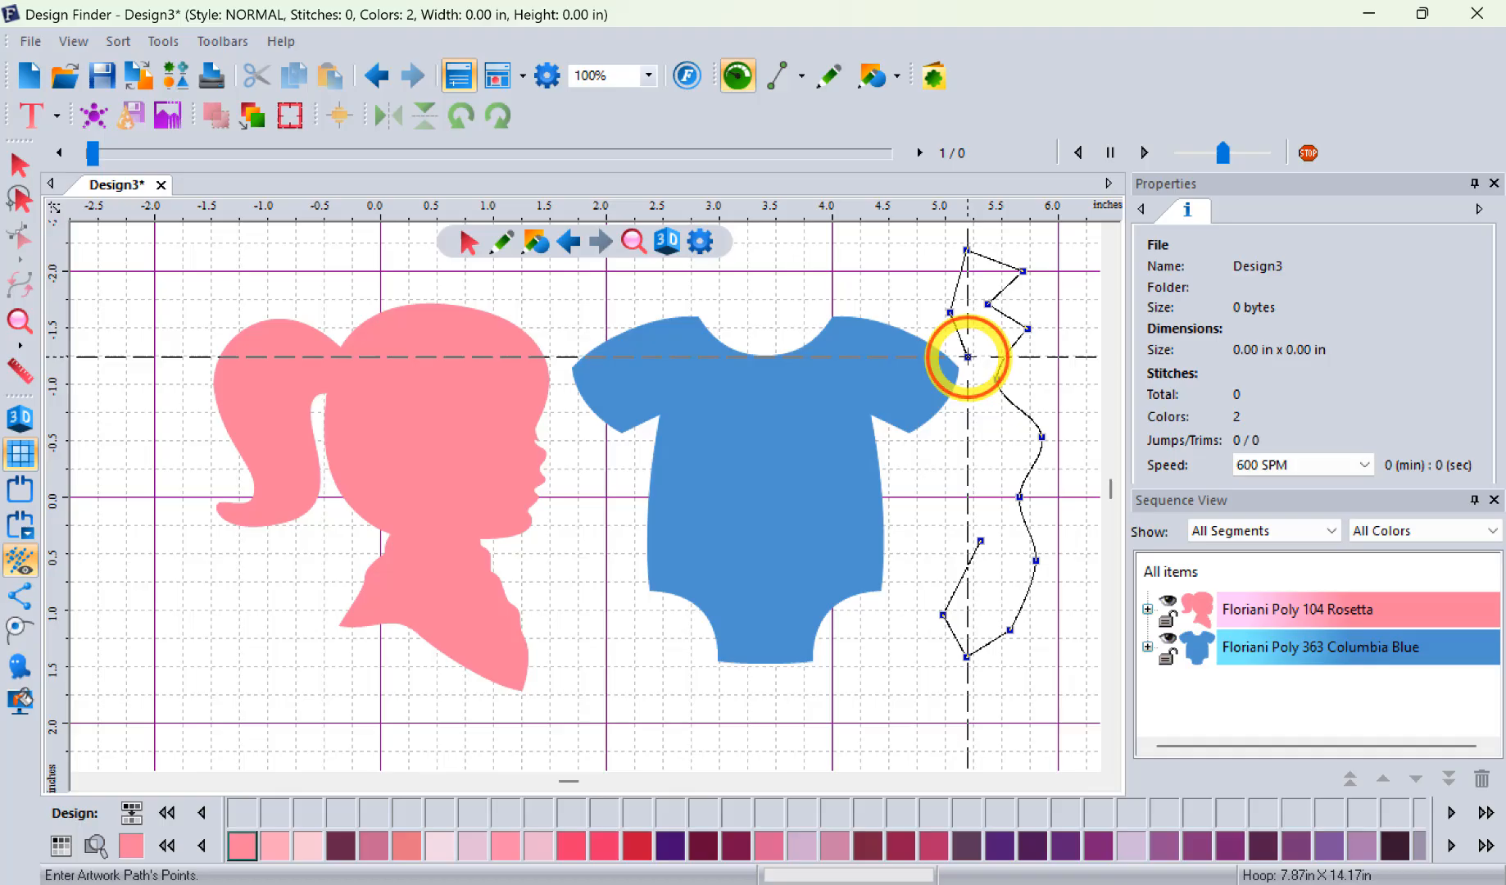
pyautogui.click(968, 423)
pyautogui.click(929, 478)
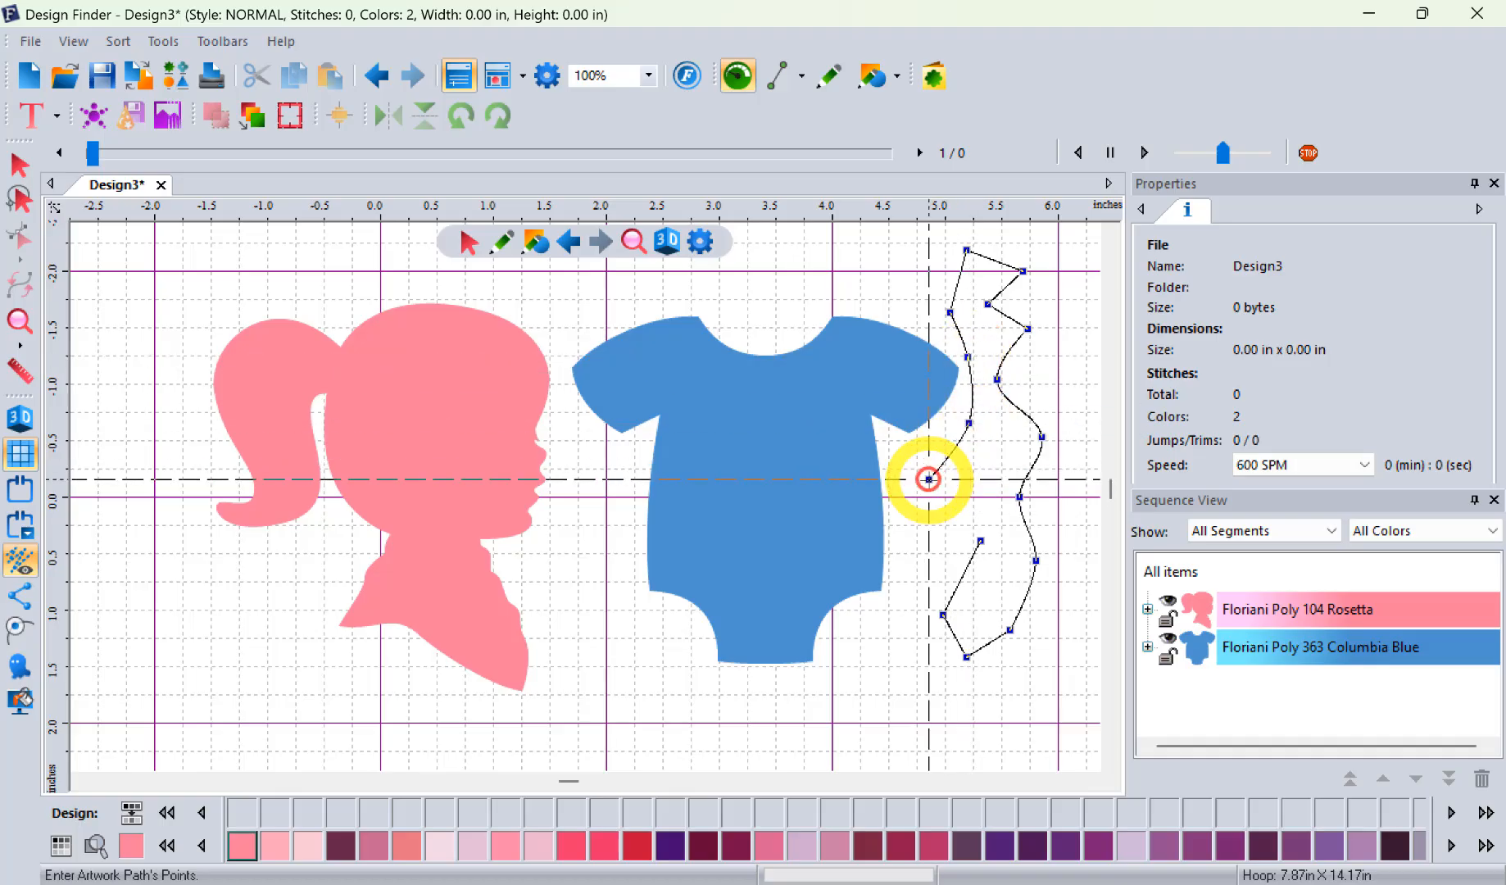
pyautogui.click(940, 507)
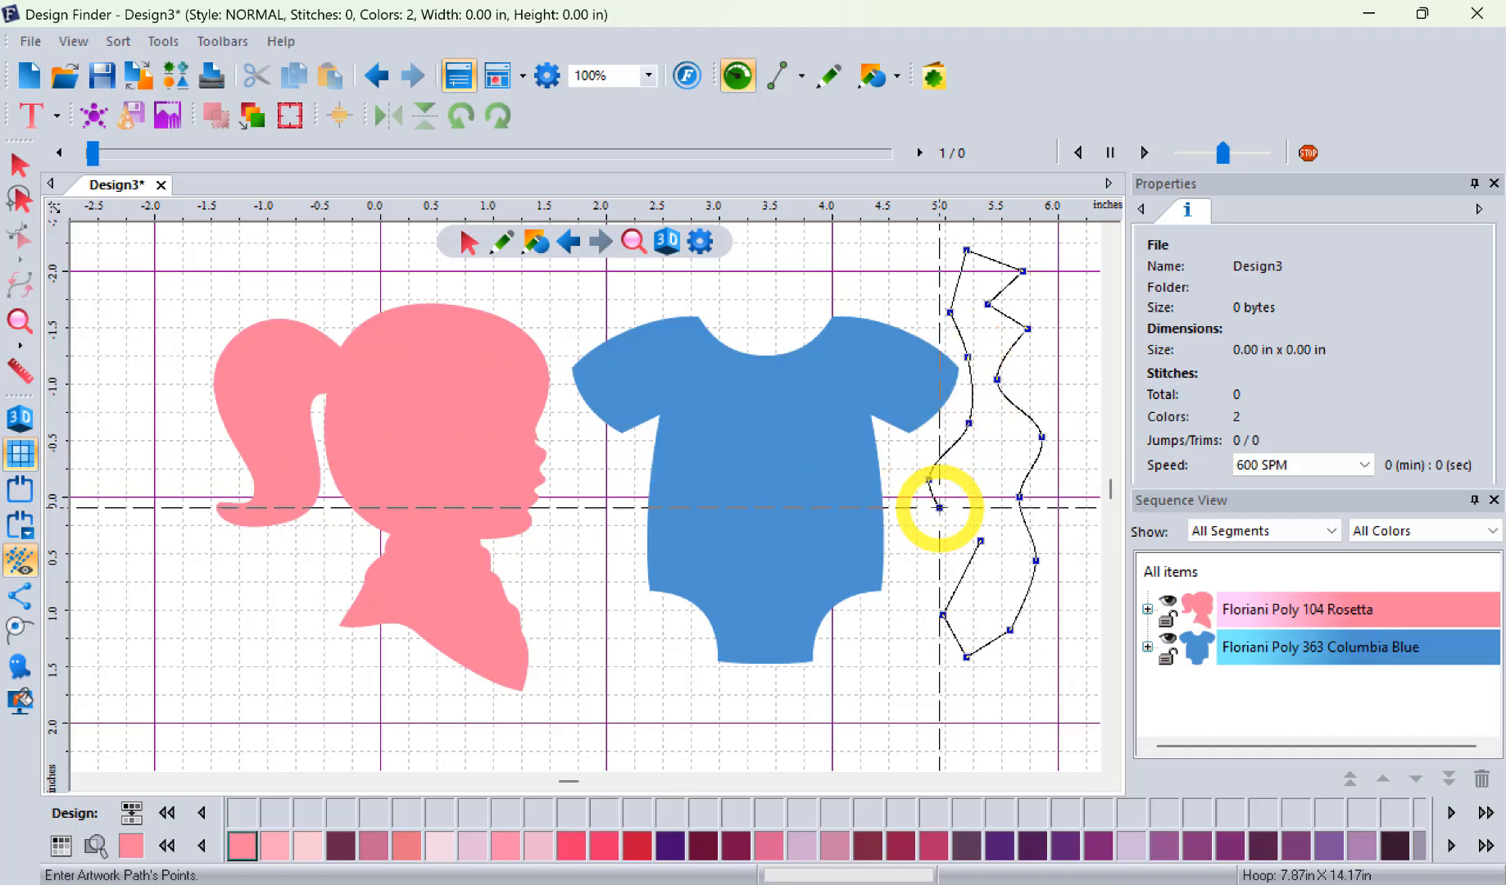
pyautogui.press('Return')
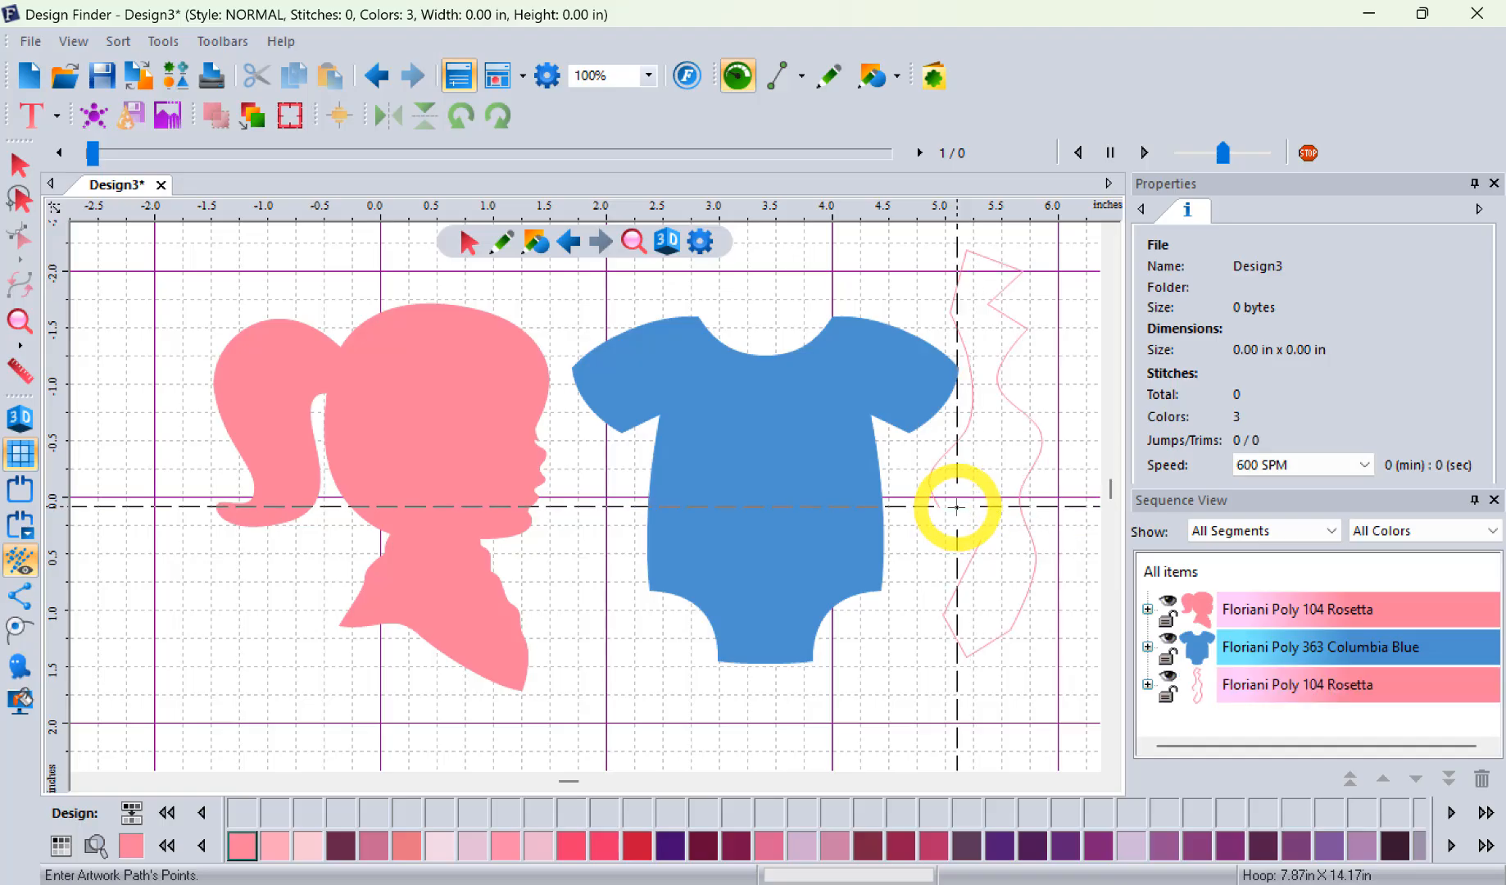
# - Draw a short open curved artwork line shaped like a hook just below the onesie's lower right side
pyautogui.click(912, 646)
pyautogui.click(934, 691)
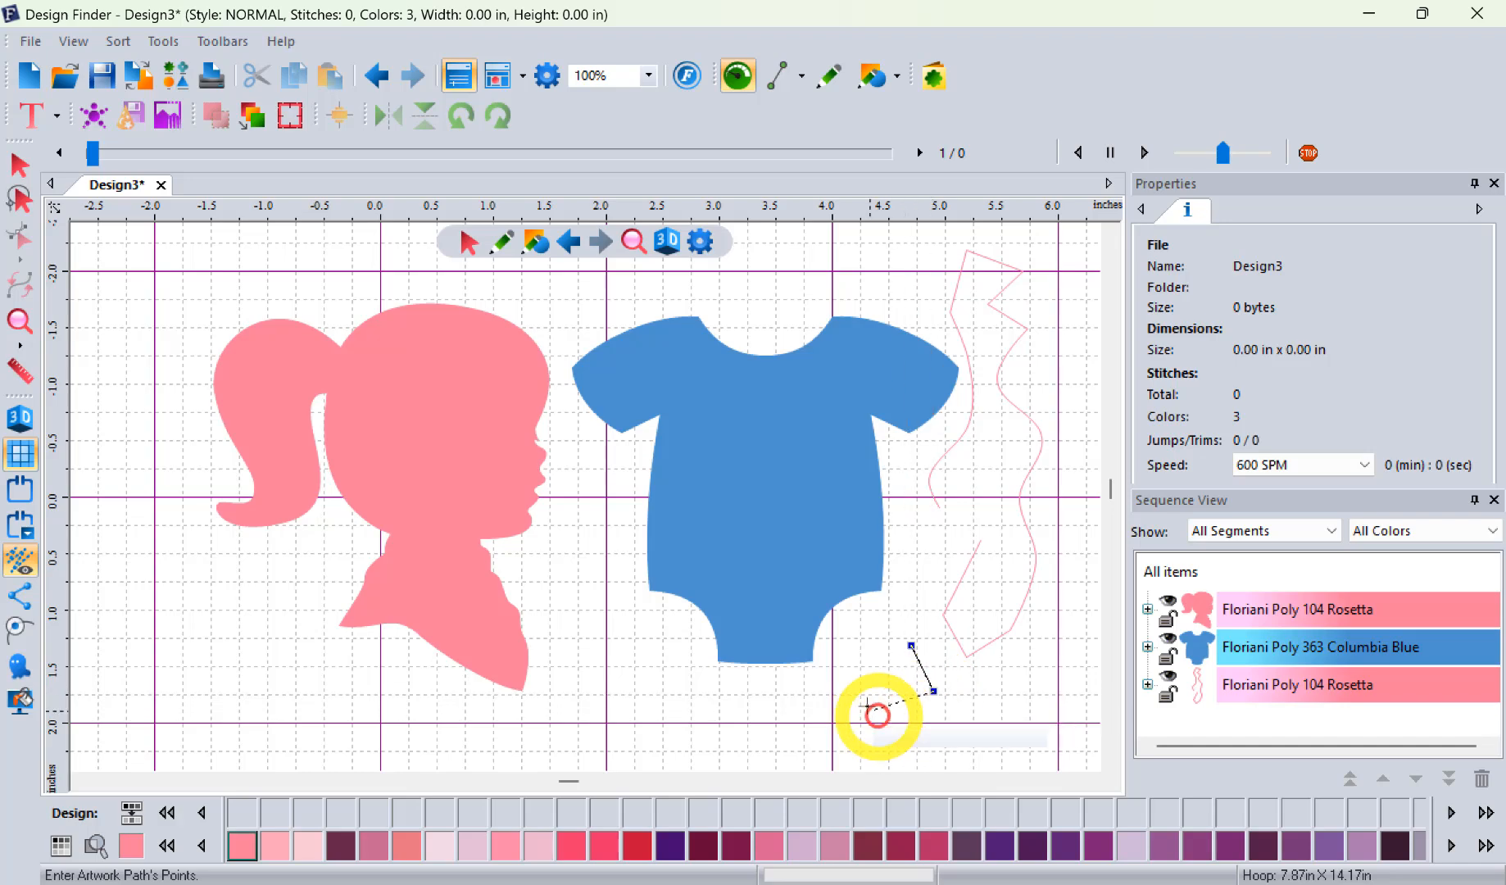
pyautogui.click(863, 693)
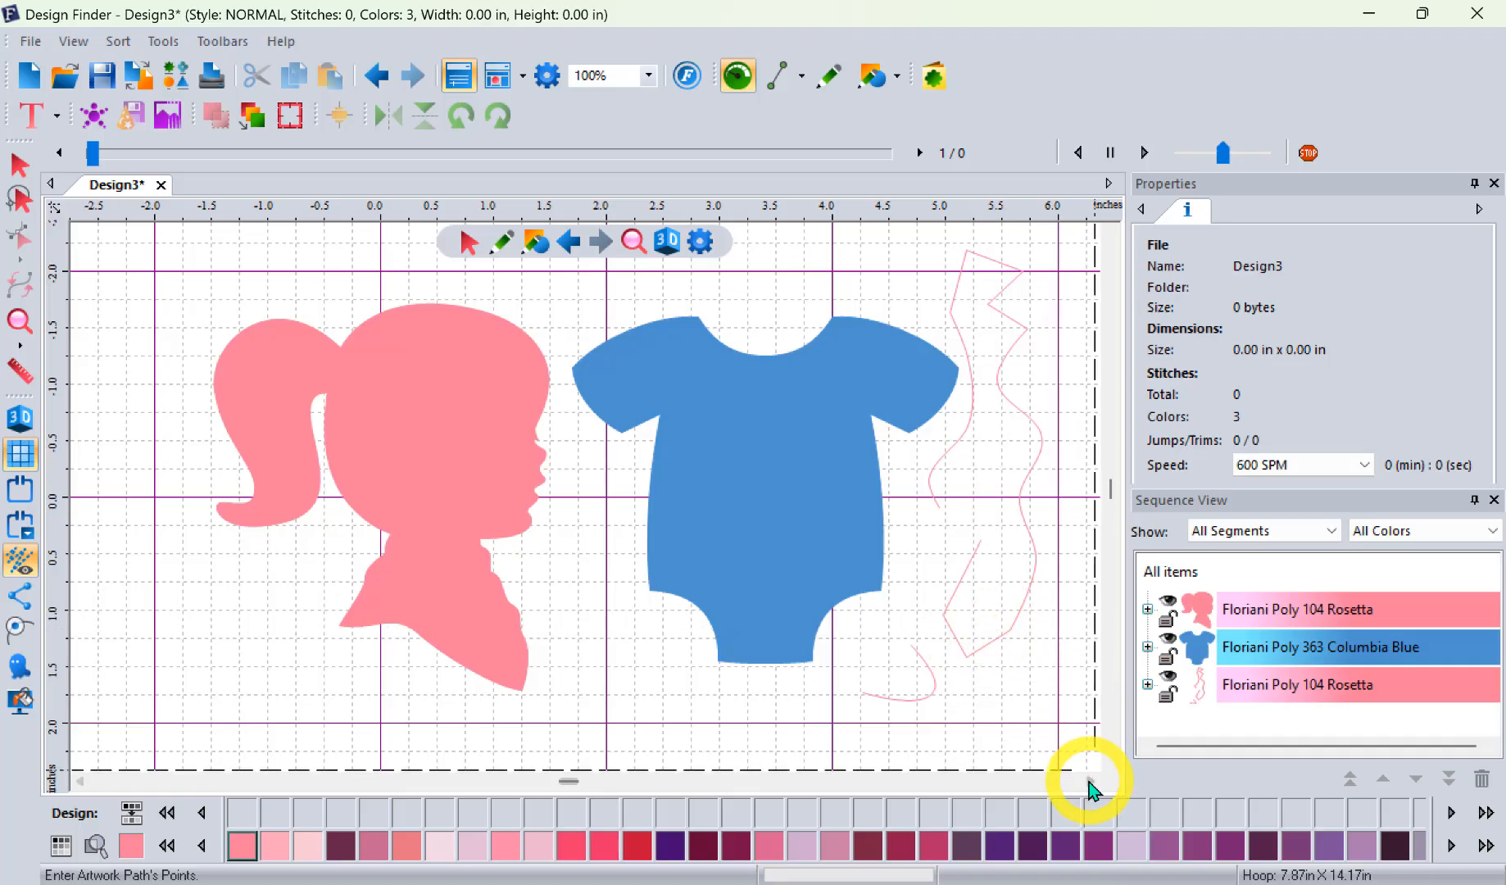
# - Draw an open teardrop-shaped artwork curve to the right of the tall wavy outline, about 0.77 in wide and 1.07 in tall
pyautogui.click(1090, 782)
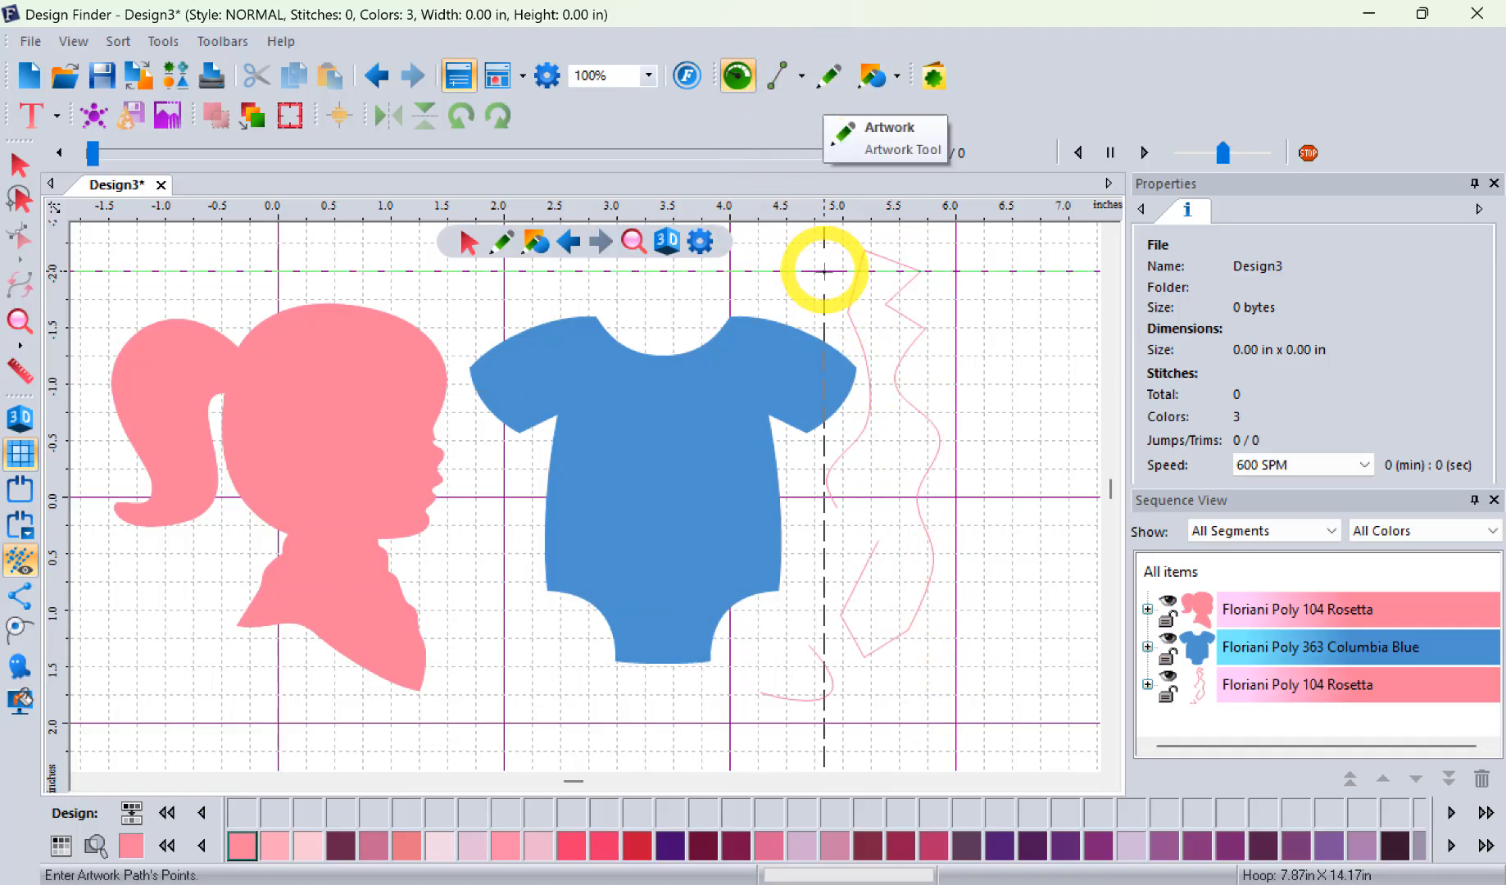
pyautogui.click(1008, 526)
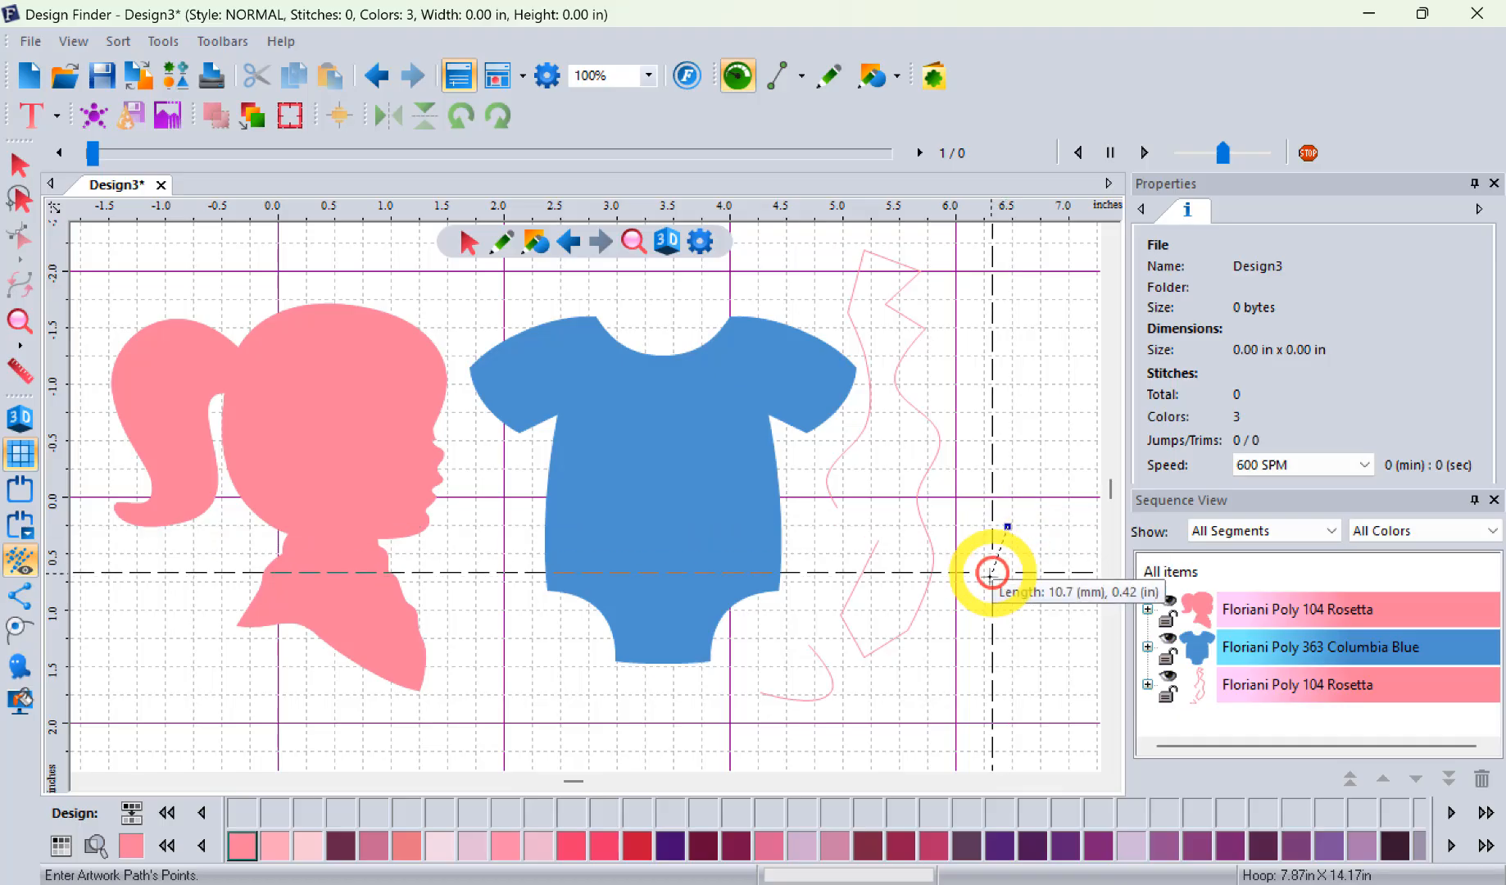
pyautogui.click(974, 597)
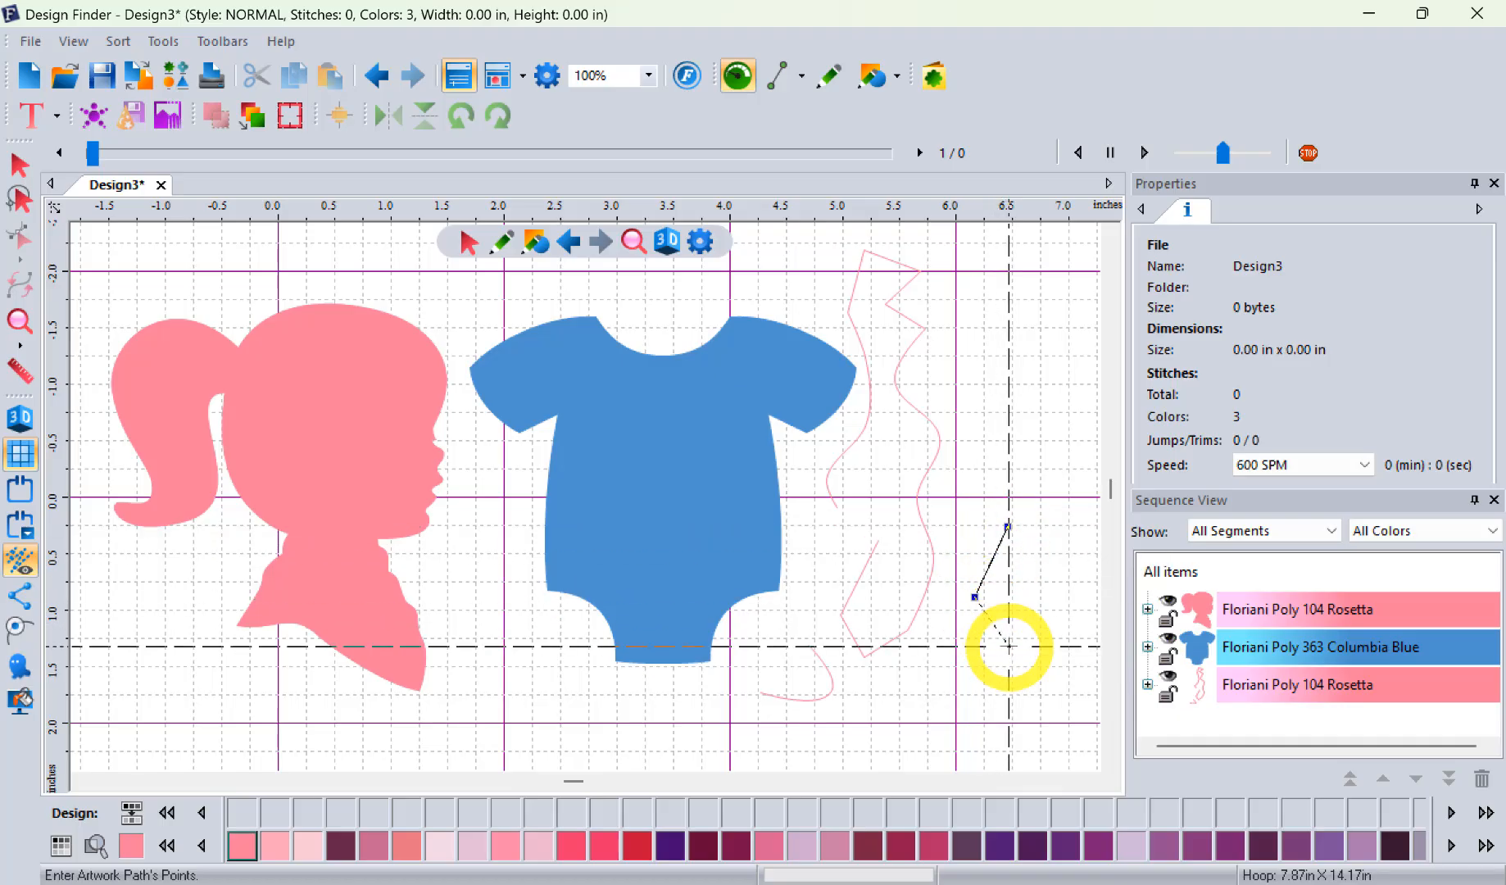
pyautogui.click(1008, 647)
pyautogui.click(1060, 608)
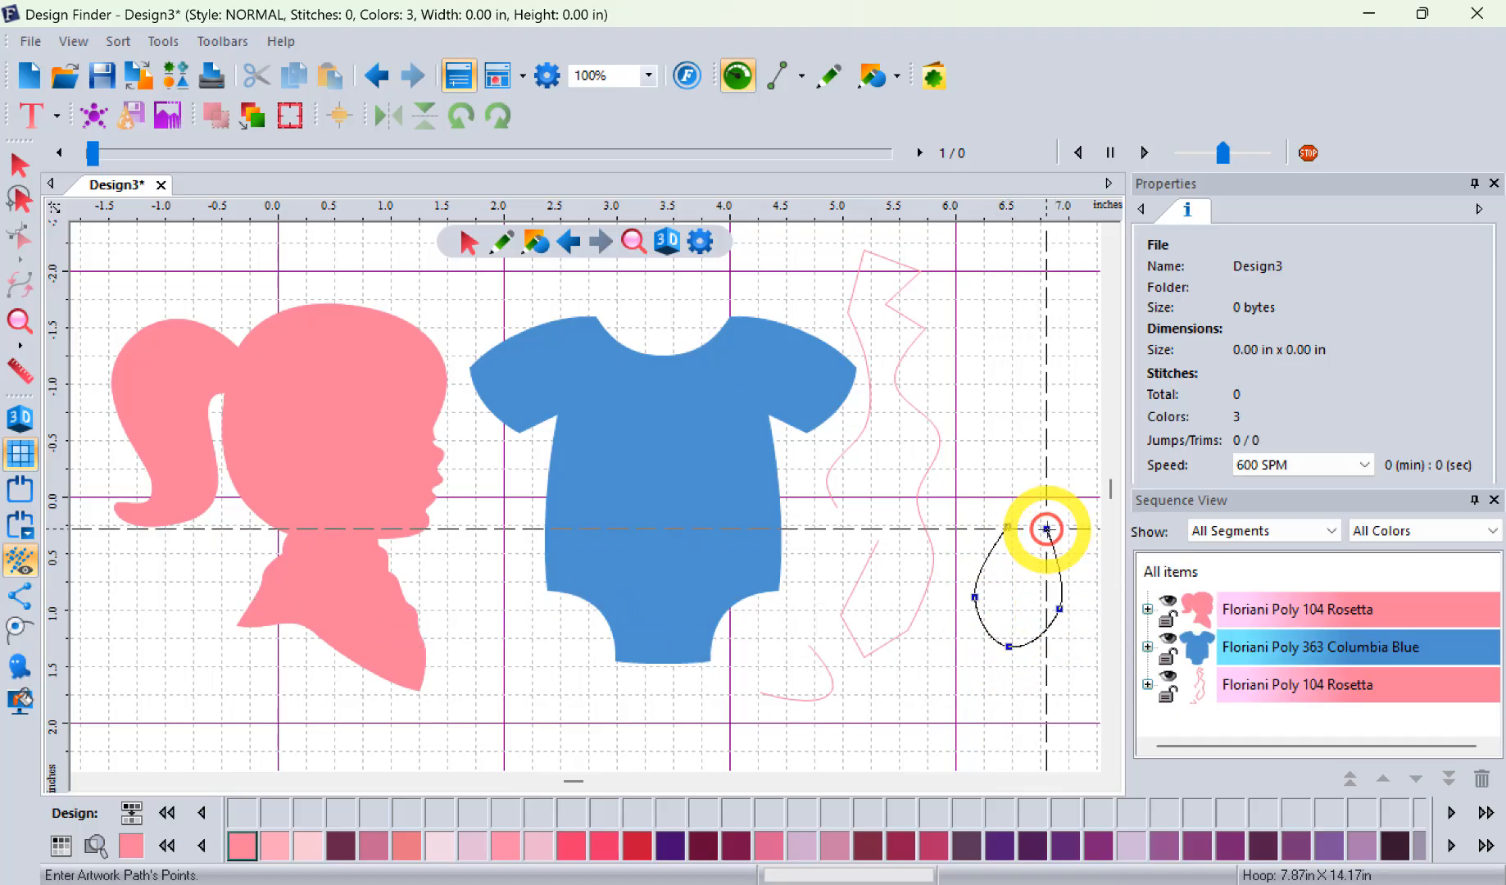
pyautogui.doubleClick(1048, 534)
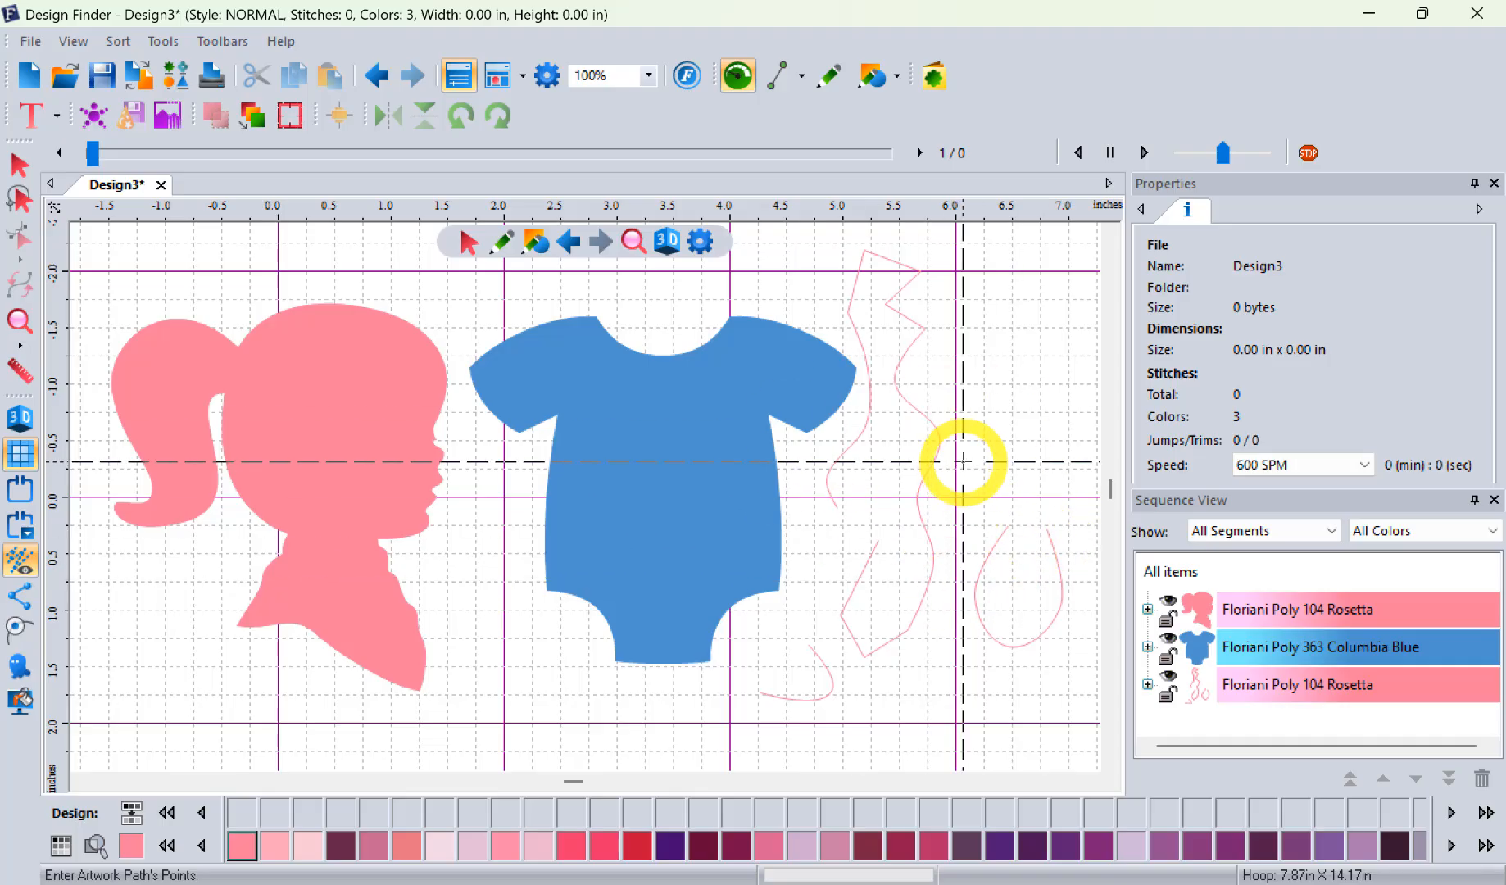
# - Select the tall wavy outline, the hook line, the onesie and the girl silhouette in turn to compare them
pyautogui.click(21, 167)
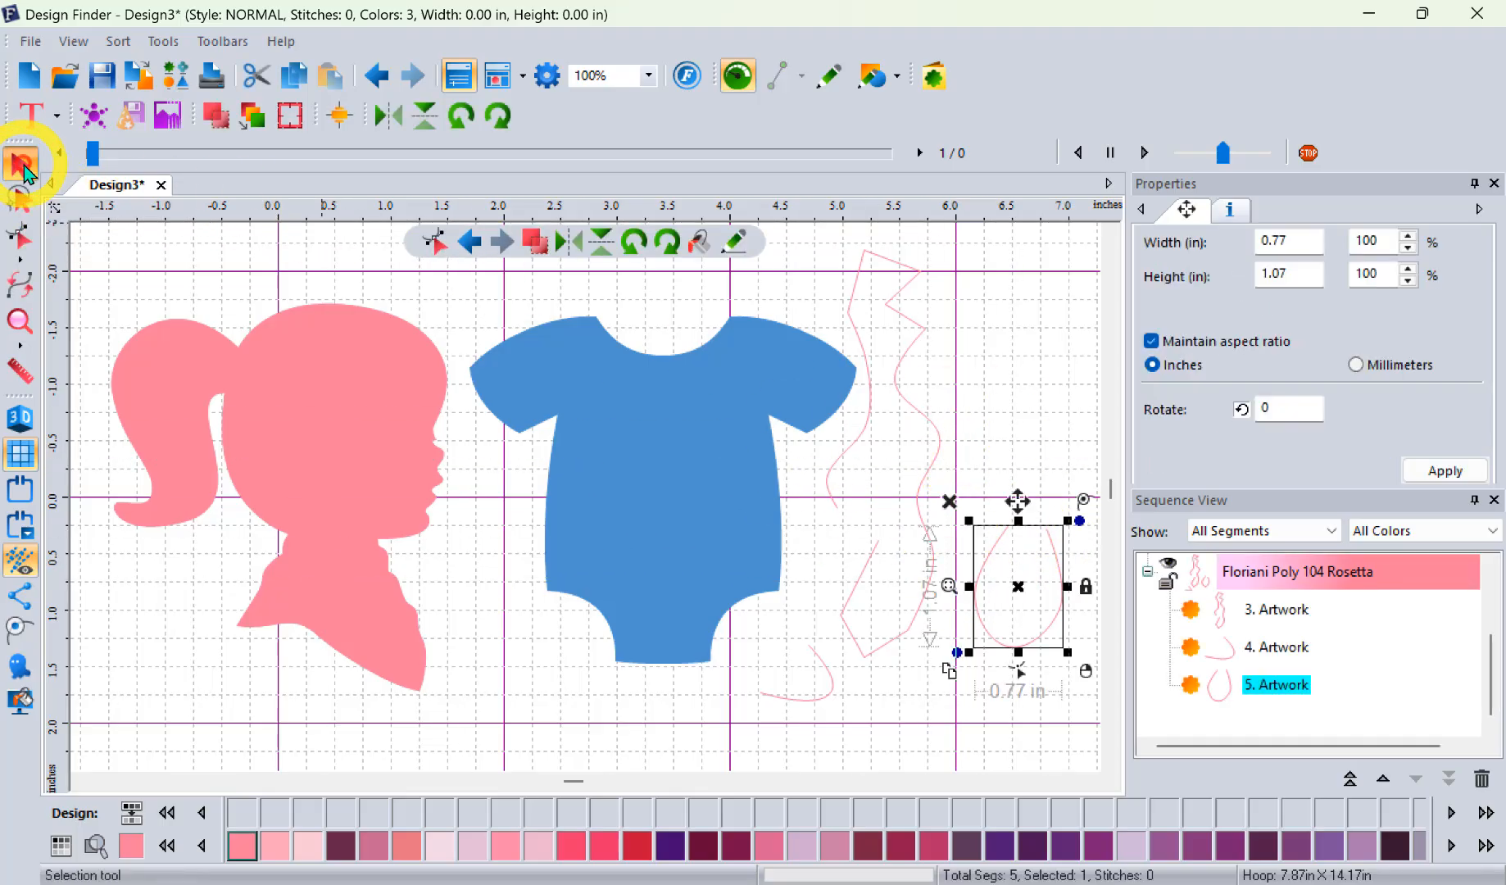
pyautogui.click(934, 424)
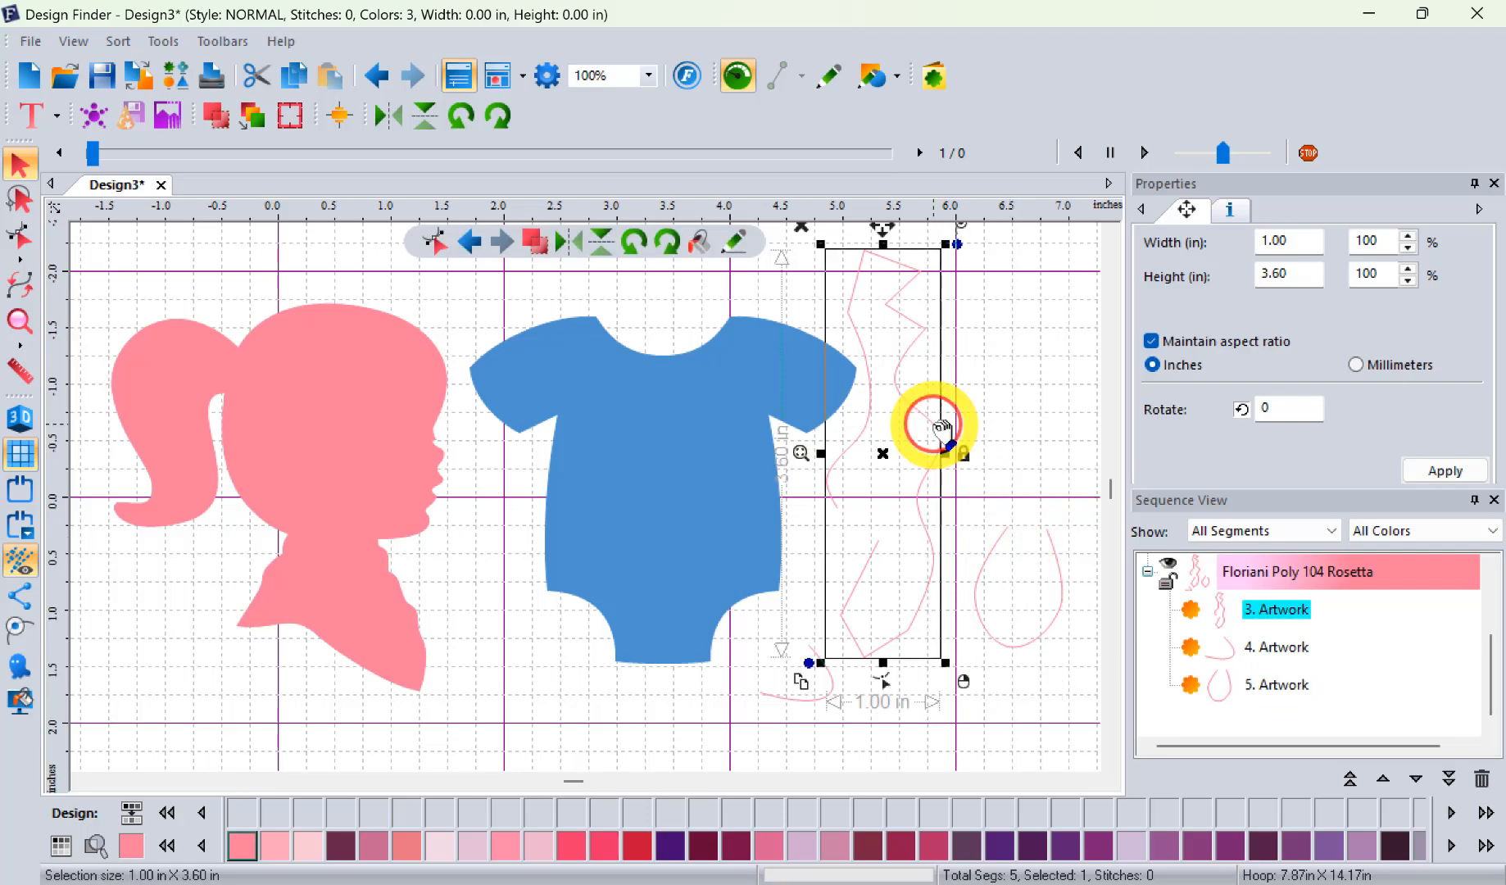
pyautogui.click(782, 696)
pyautogui.click(740, 423)
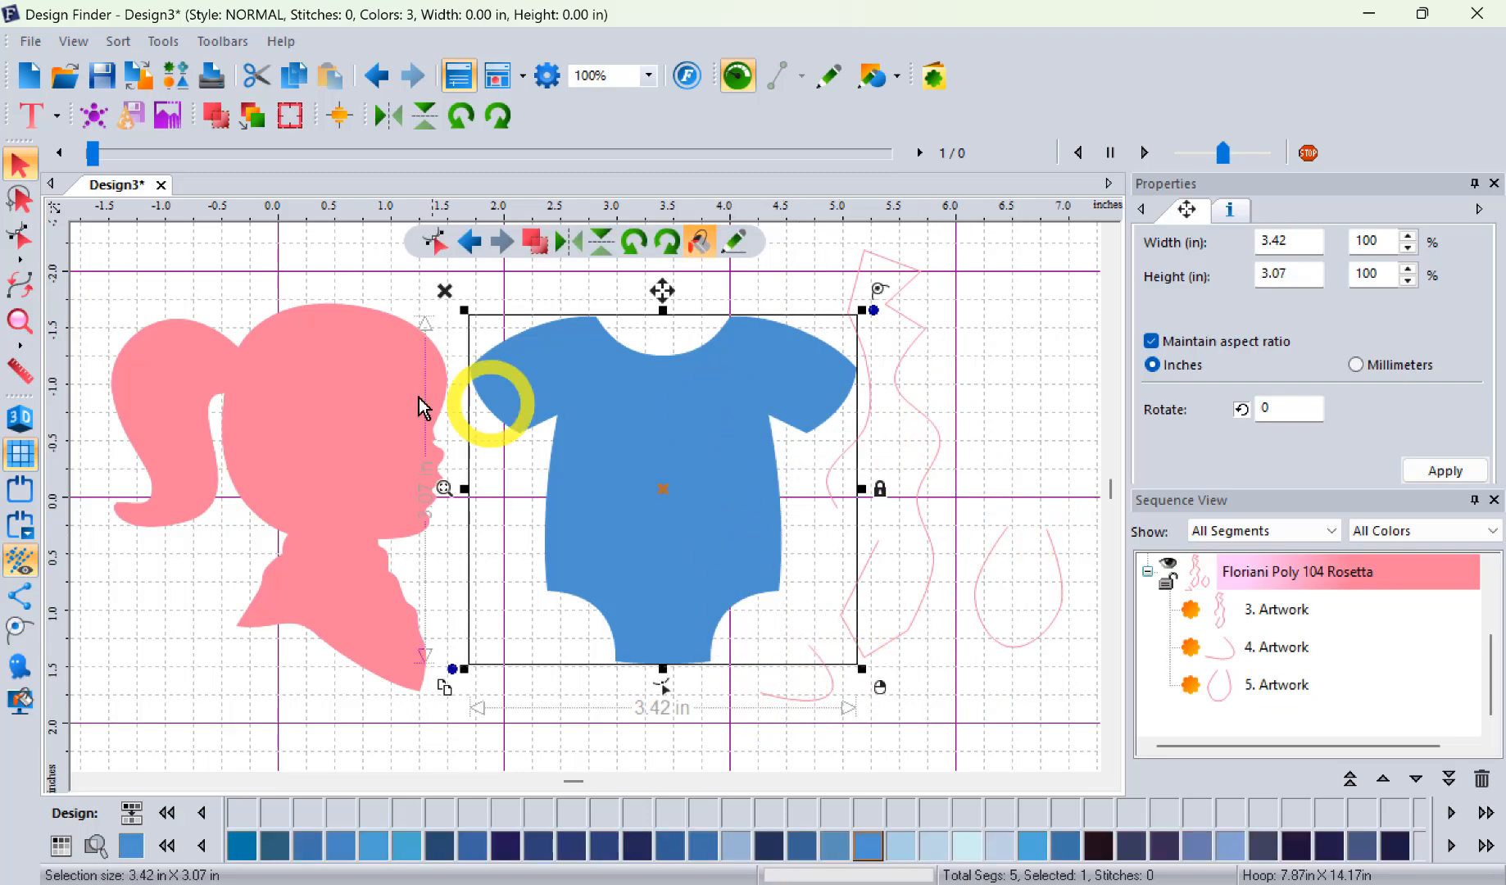
pyautogui.click(307, 373)
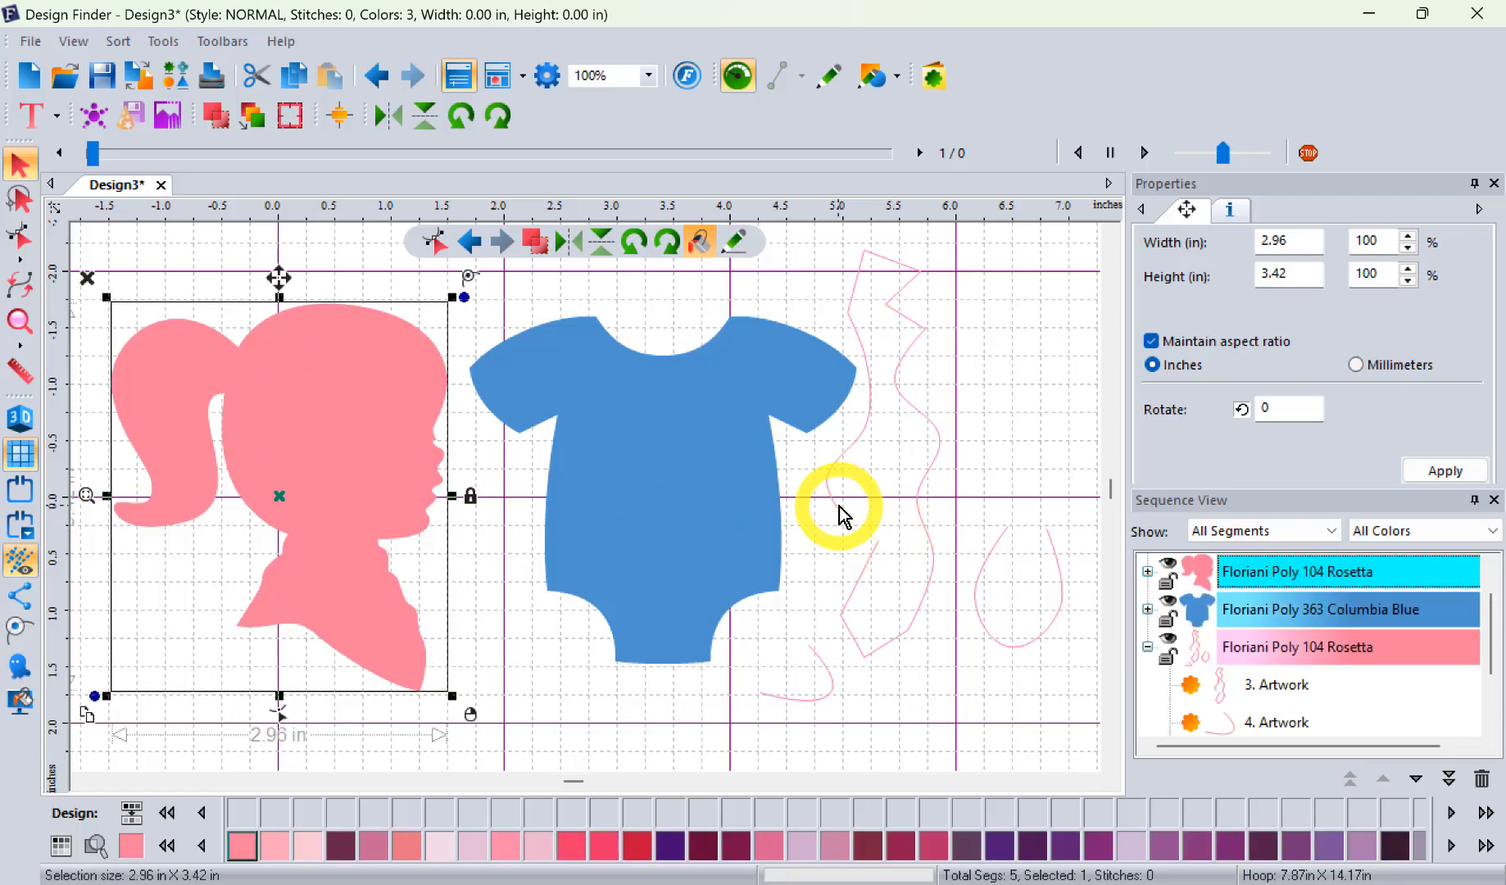
# - Close the tall wavy outline's open path and toggle its fill on and back off
pyautogui.click(878, 544)
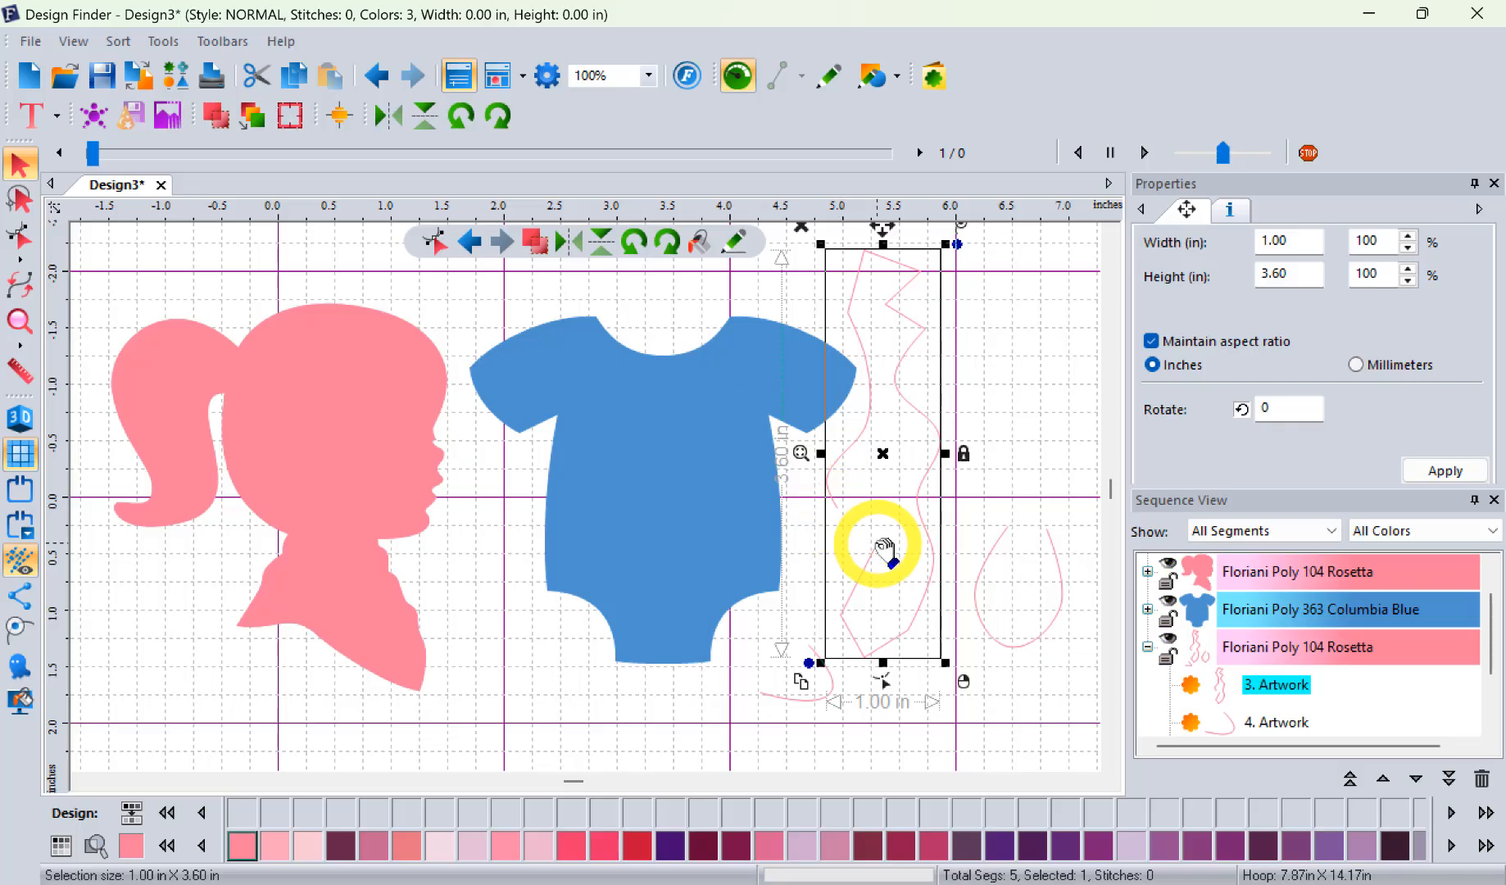
pyautogui.click(22, 635)
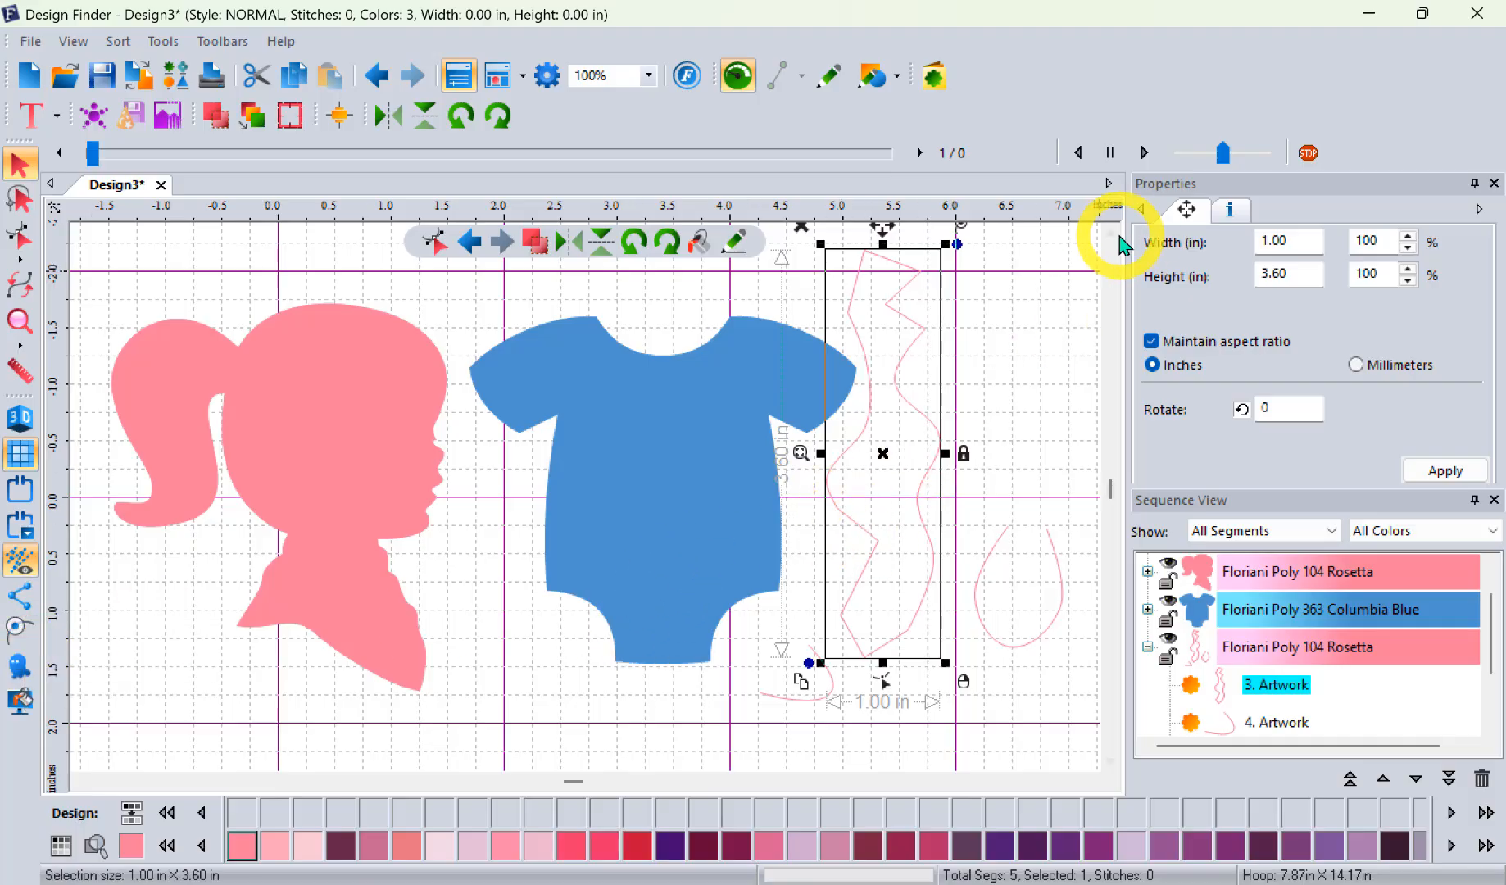
pyautogui.scroll(1, 1114, 237)
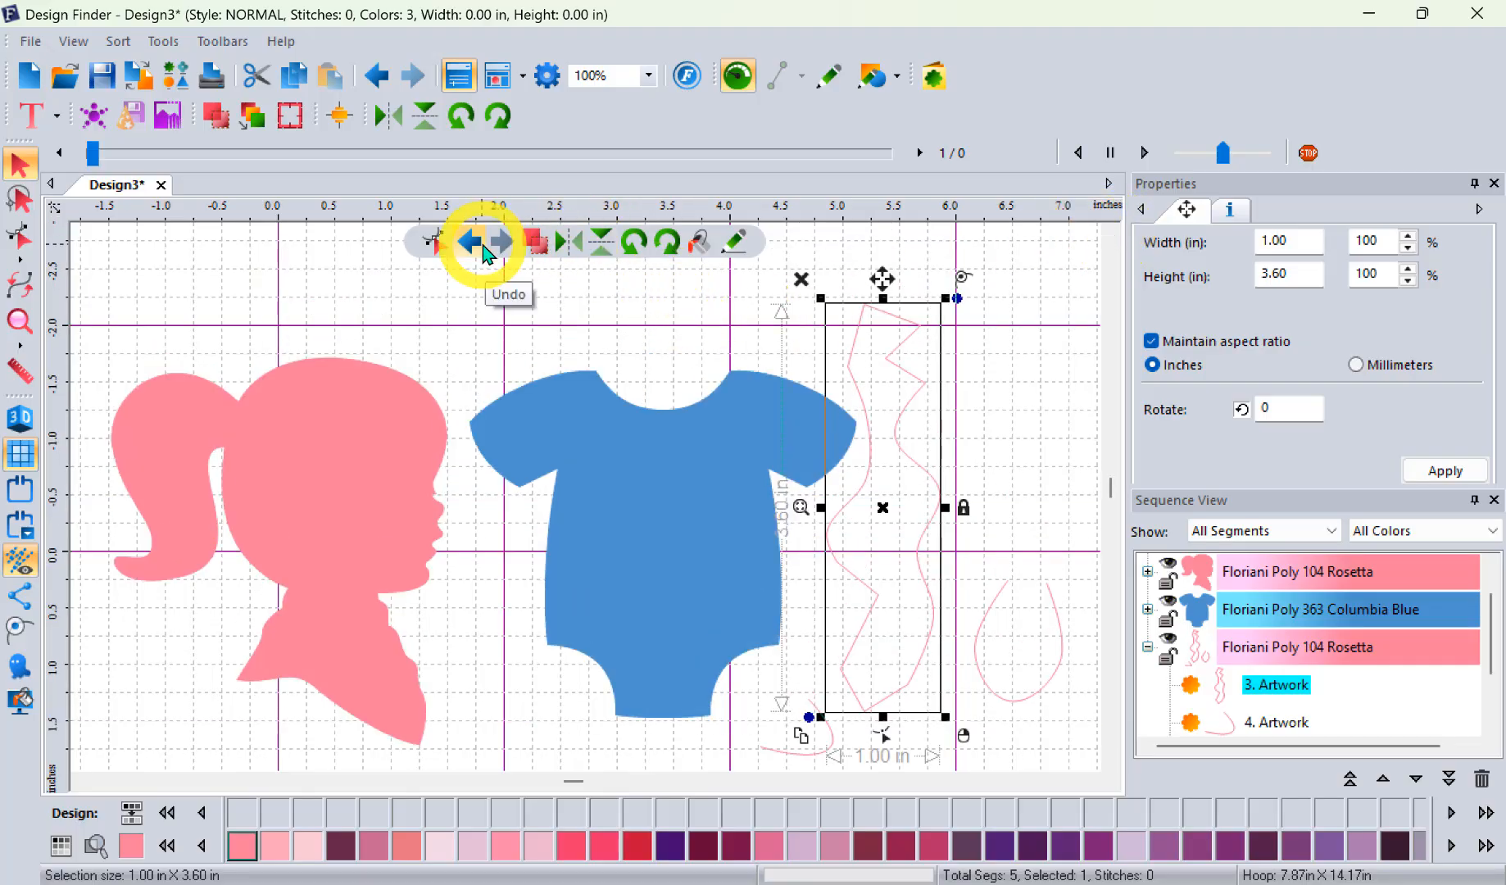
pyautogui.click(700, 243)
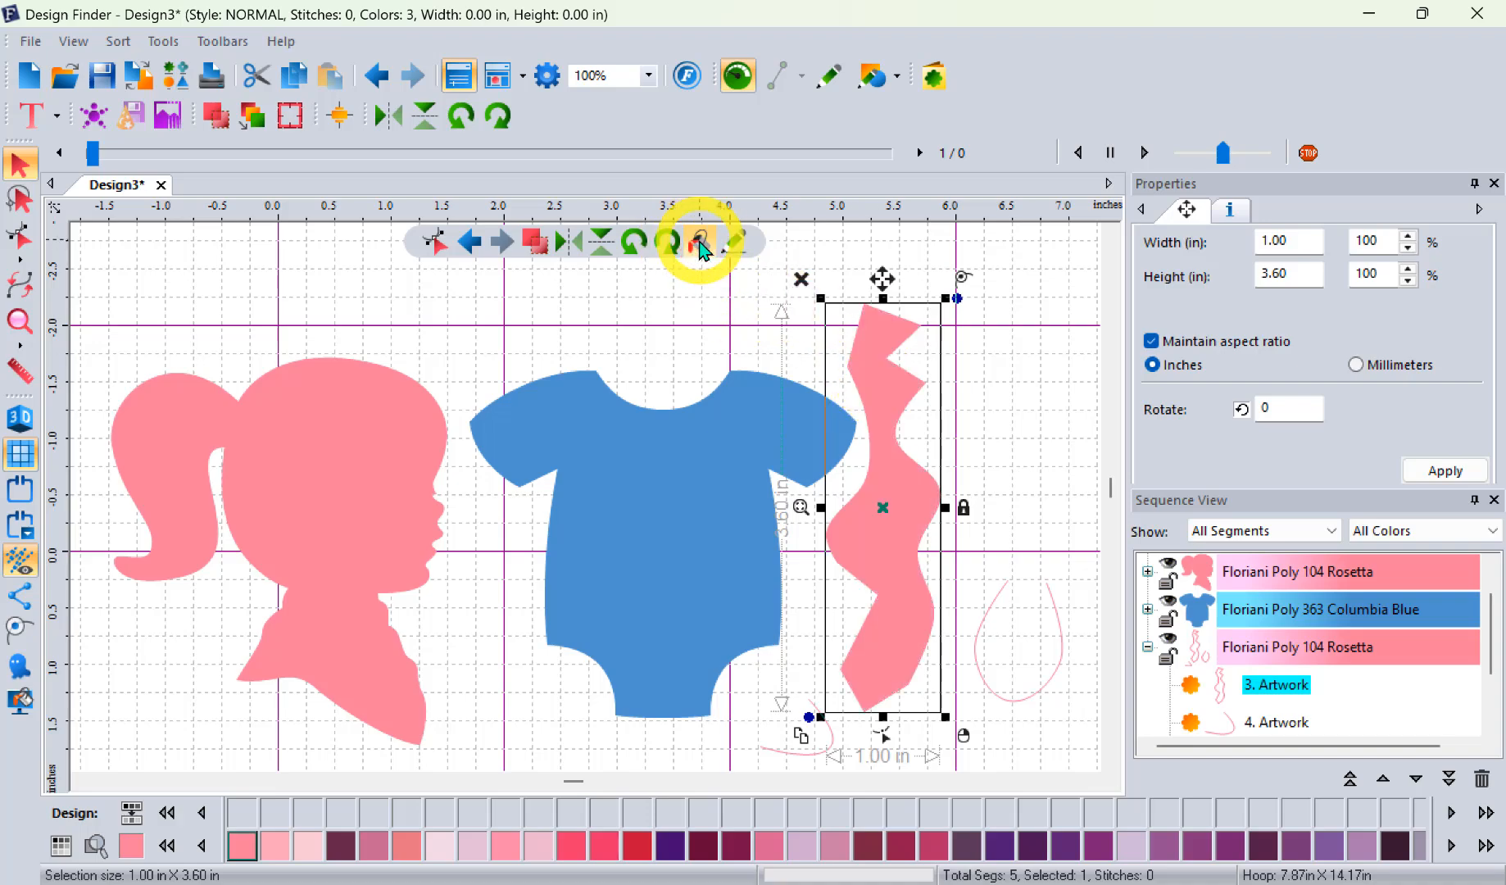
pyautogui.click(700, 243)
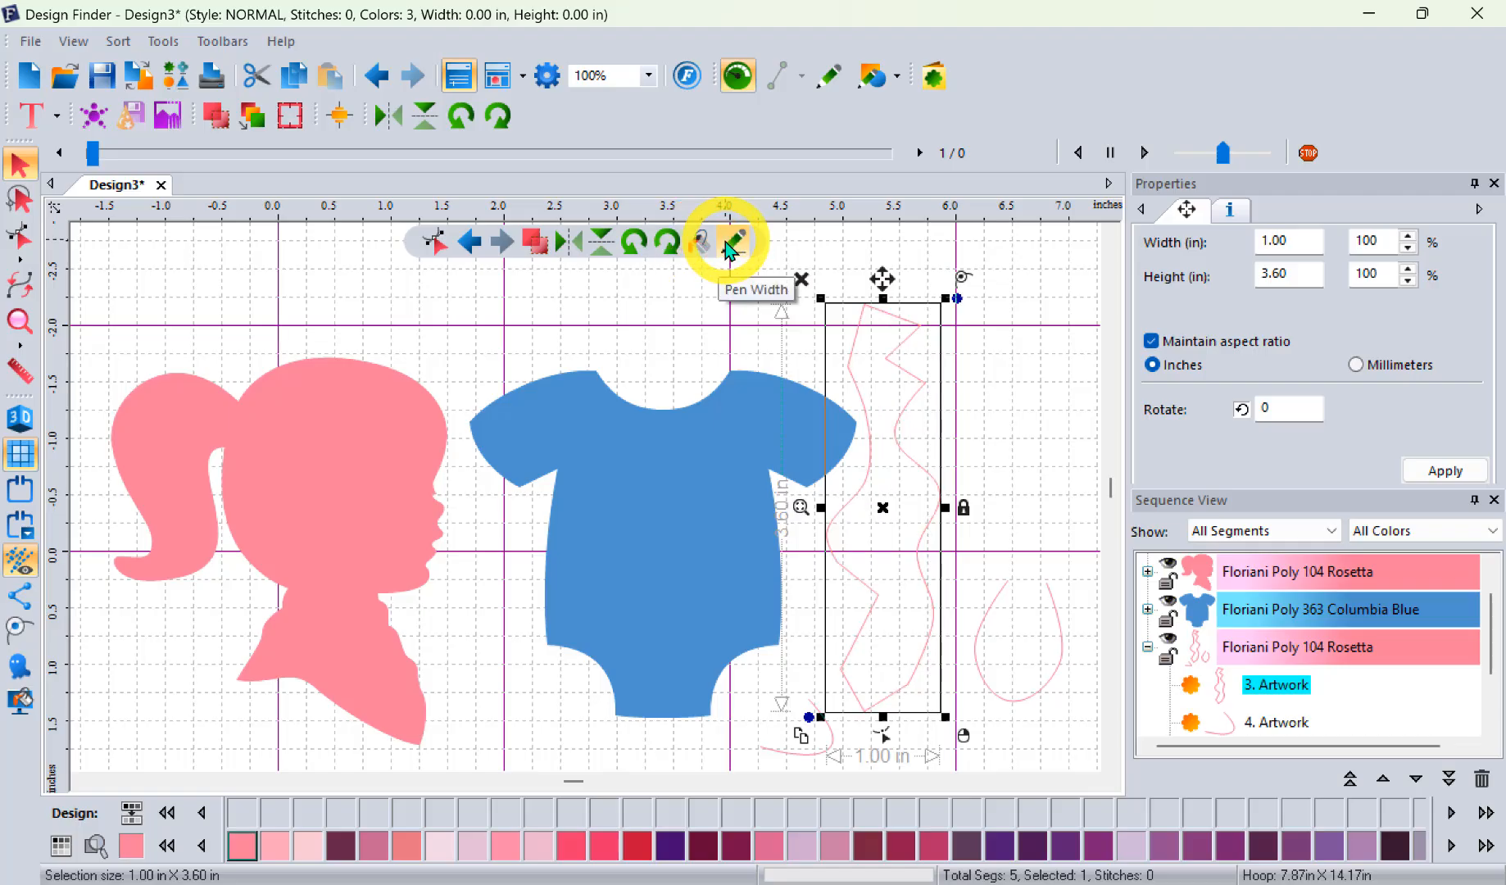
# - Set the tall wavy outline's pen width to 1.5 and toggle its fill on and back off
pyautogui.click(733, 243)
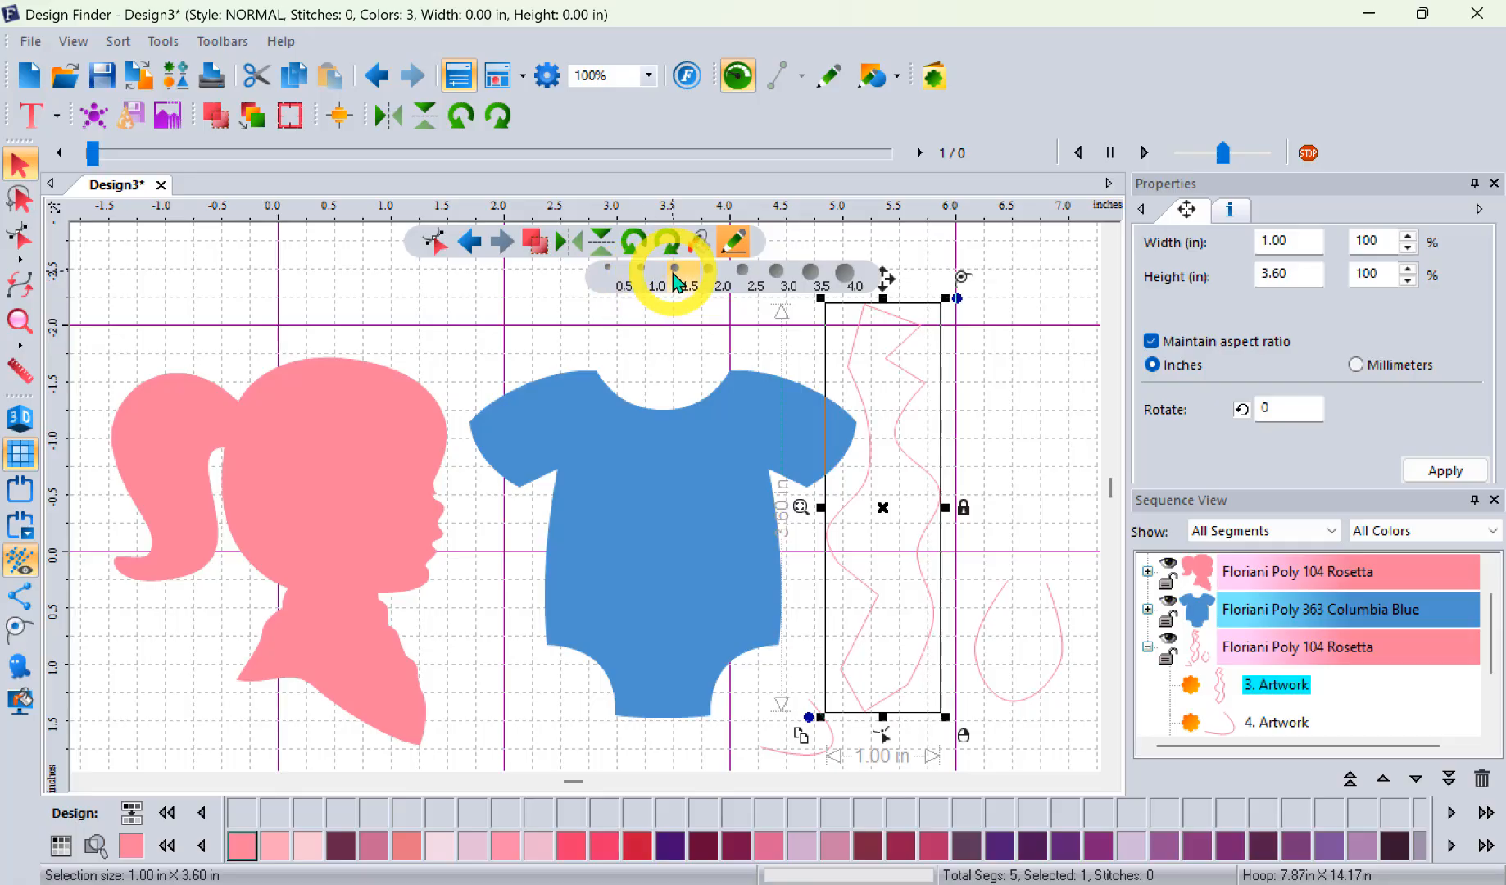
pyautogui.click(674, 277)
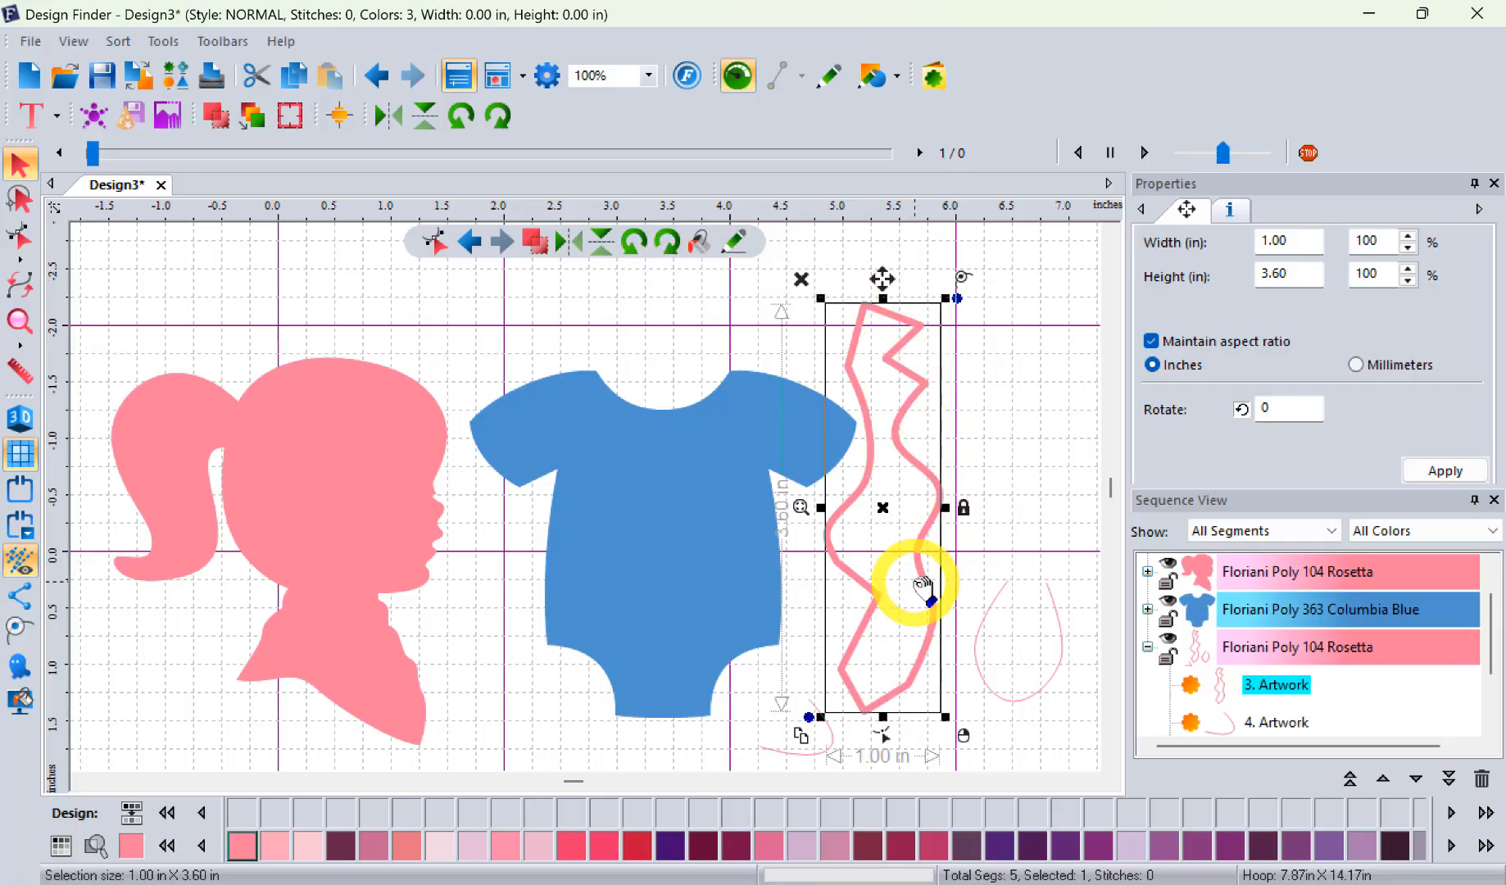
pyautogui.click(699, 244)
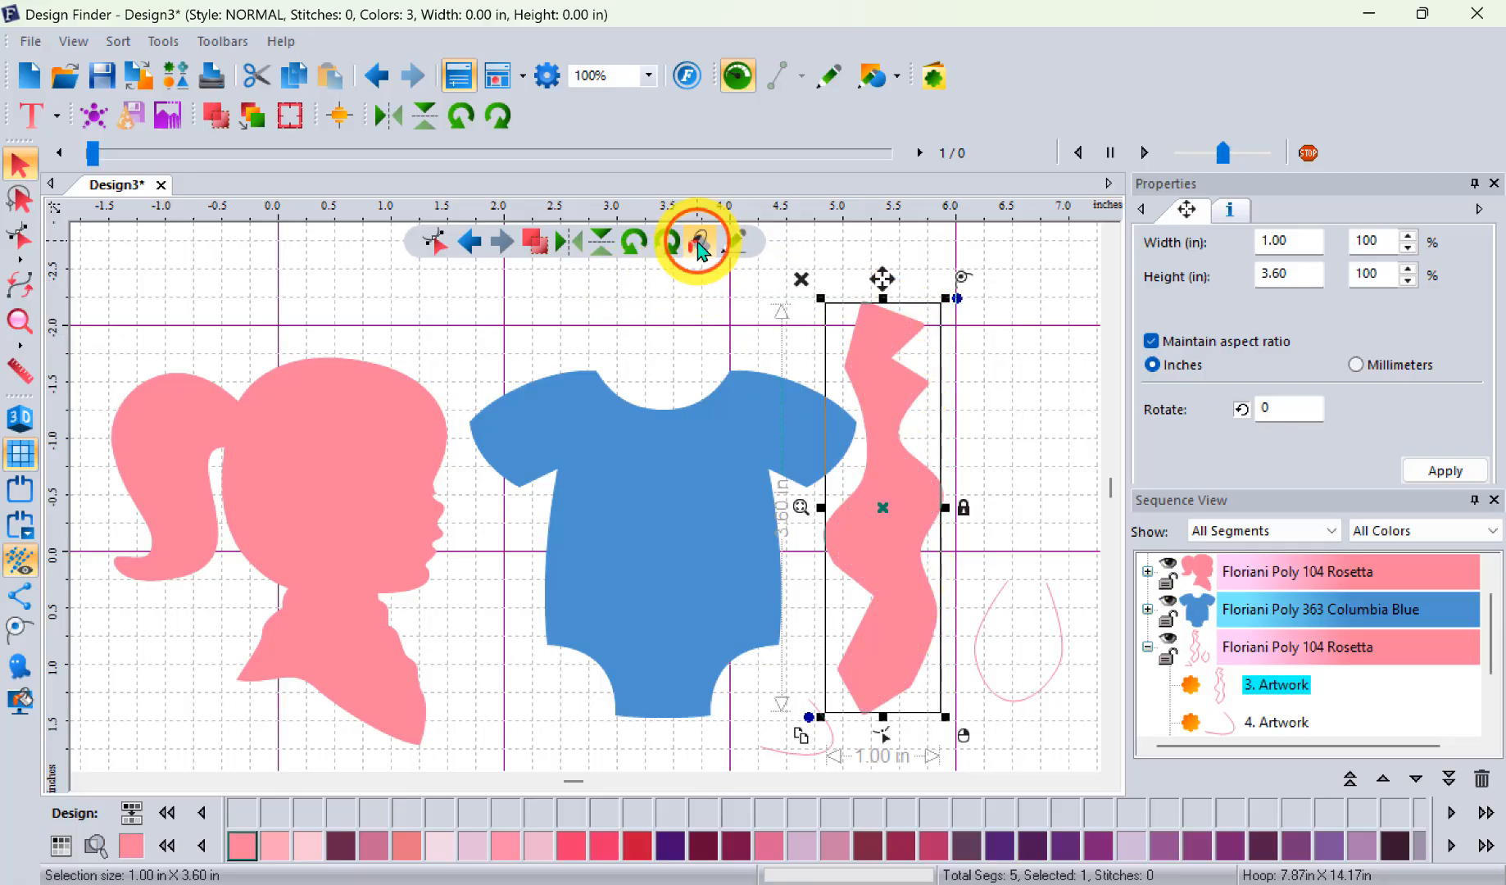
pyautogui.click(701, 244)
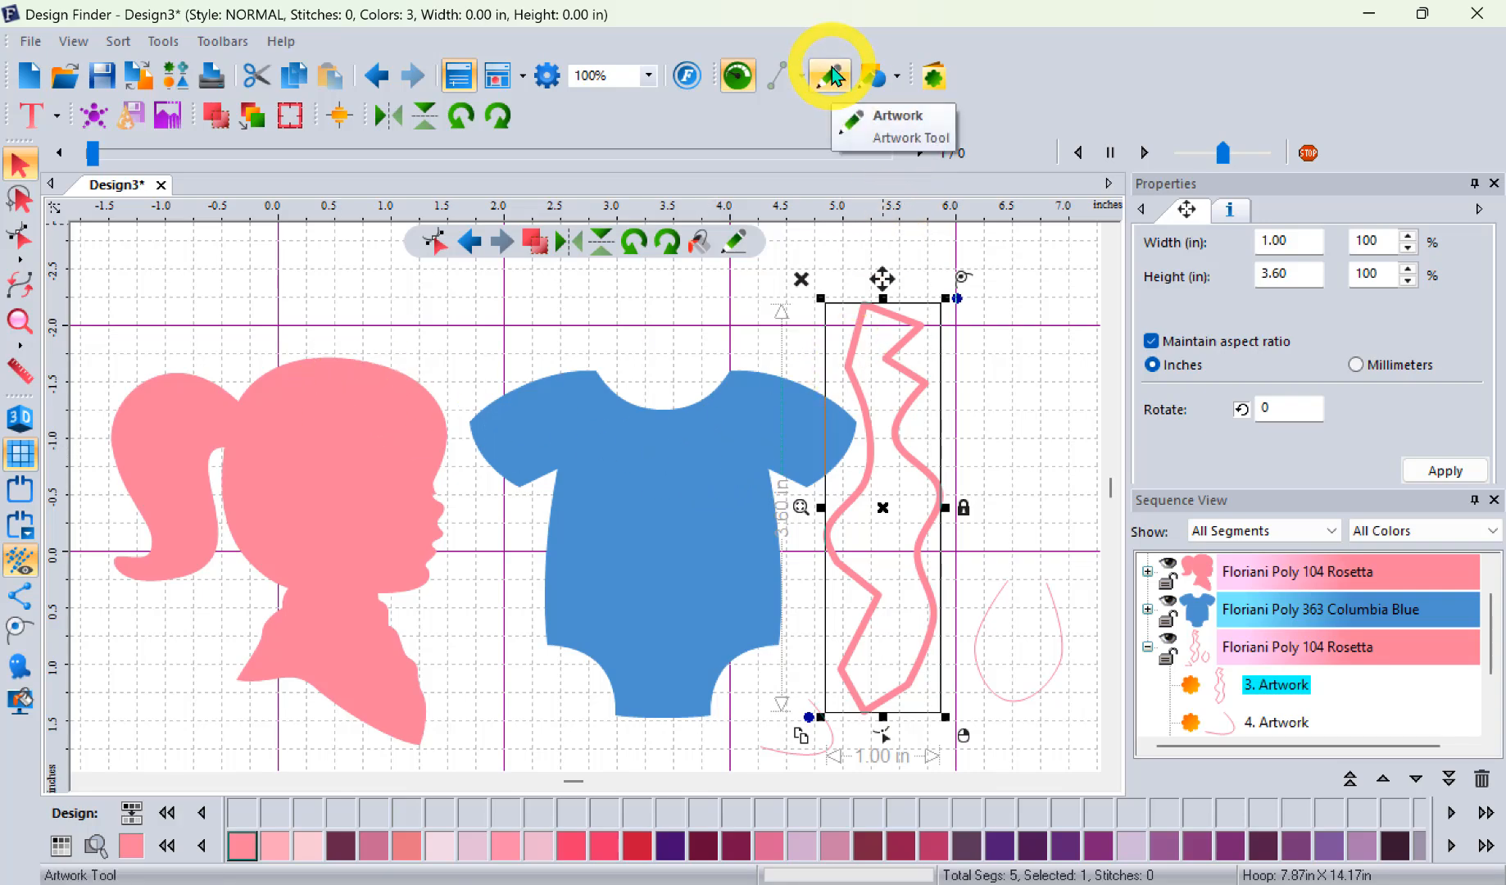
# - Reshape the onesie's left side by moving its lower-left leg point outward and bulging the side edge outward
pyautogui.click(22, 241)
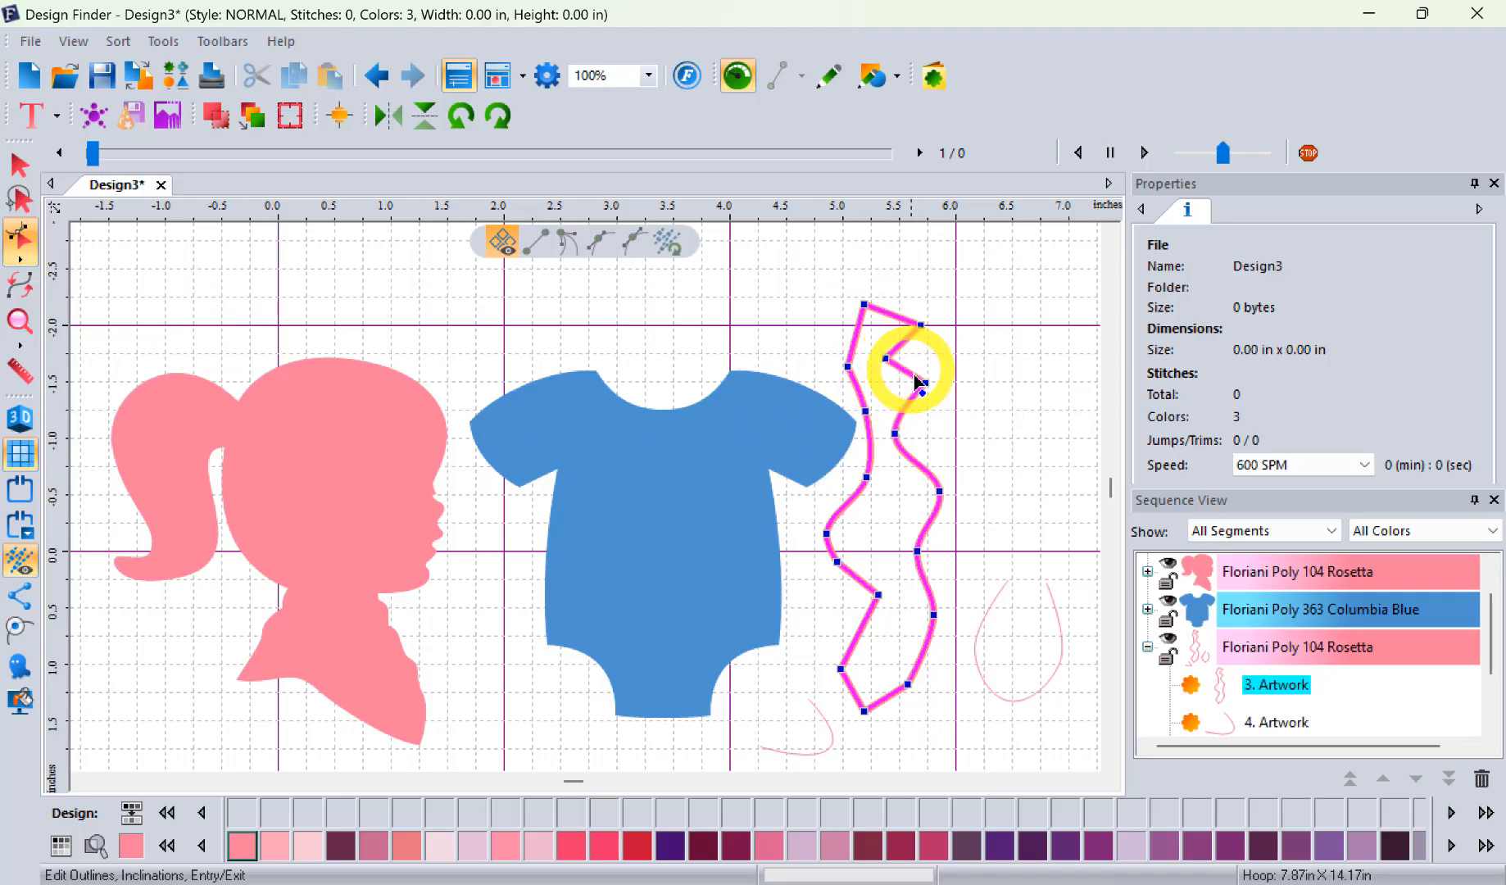
pyautogui.click(819, 406)
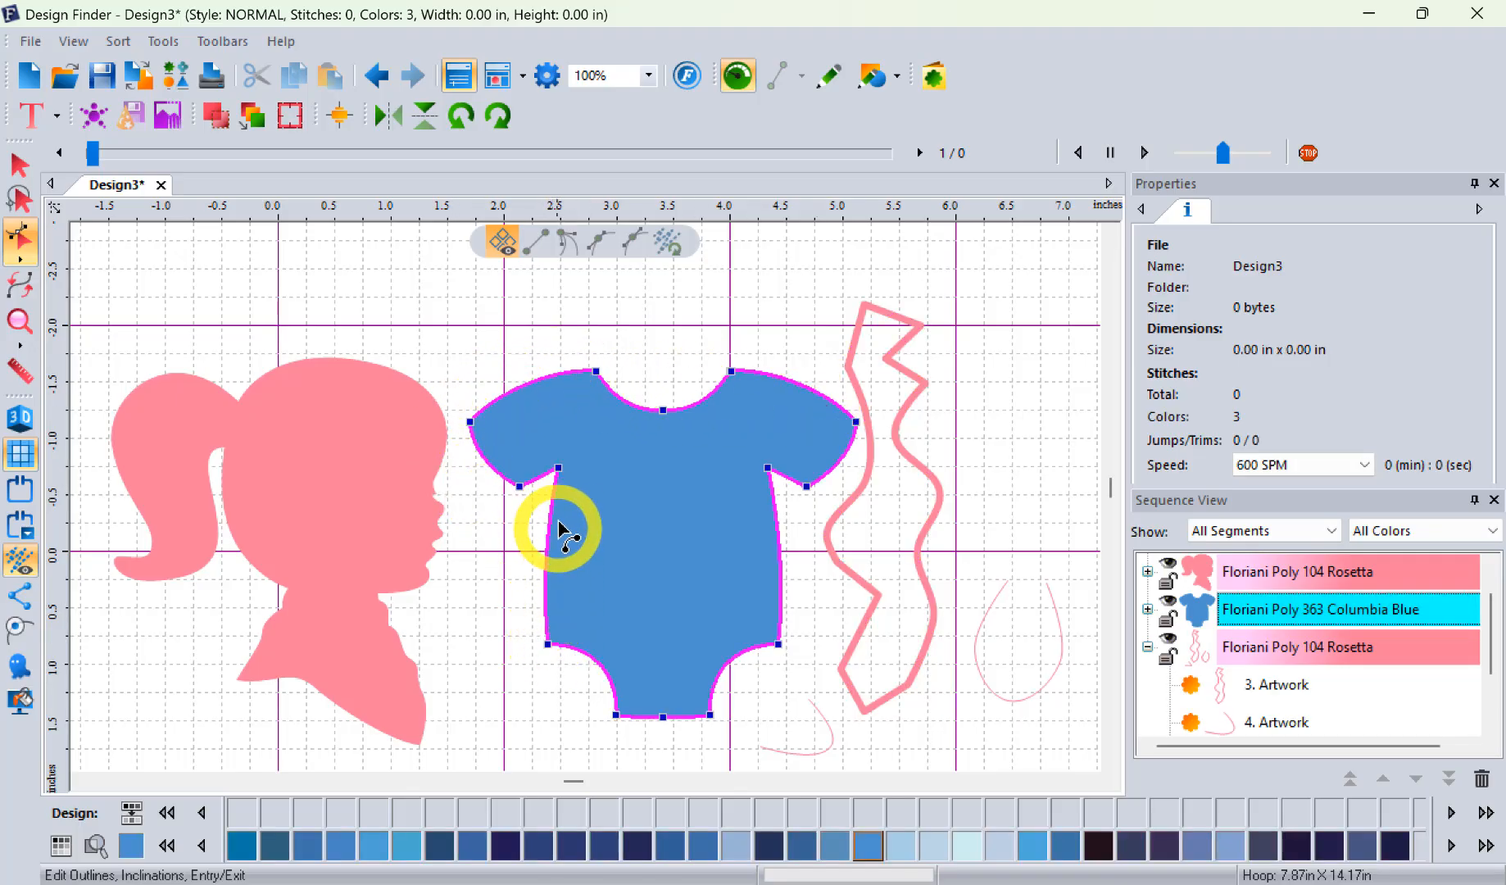
pyautogui.click(547, 646)
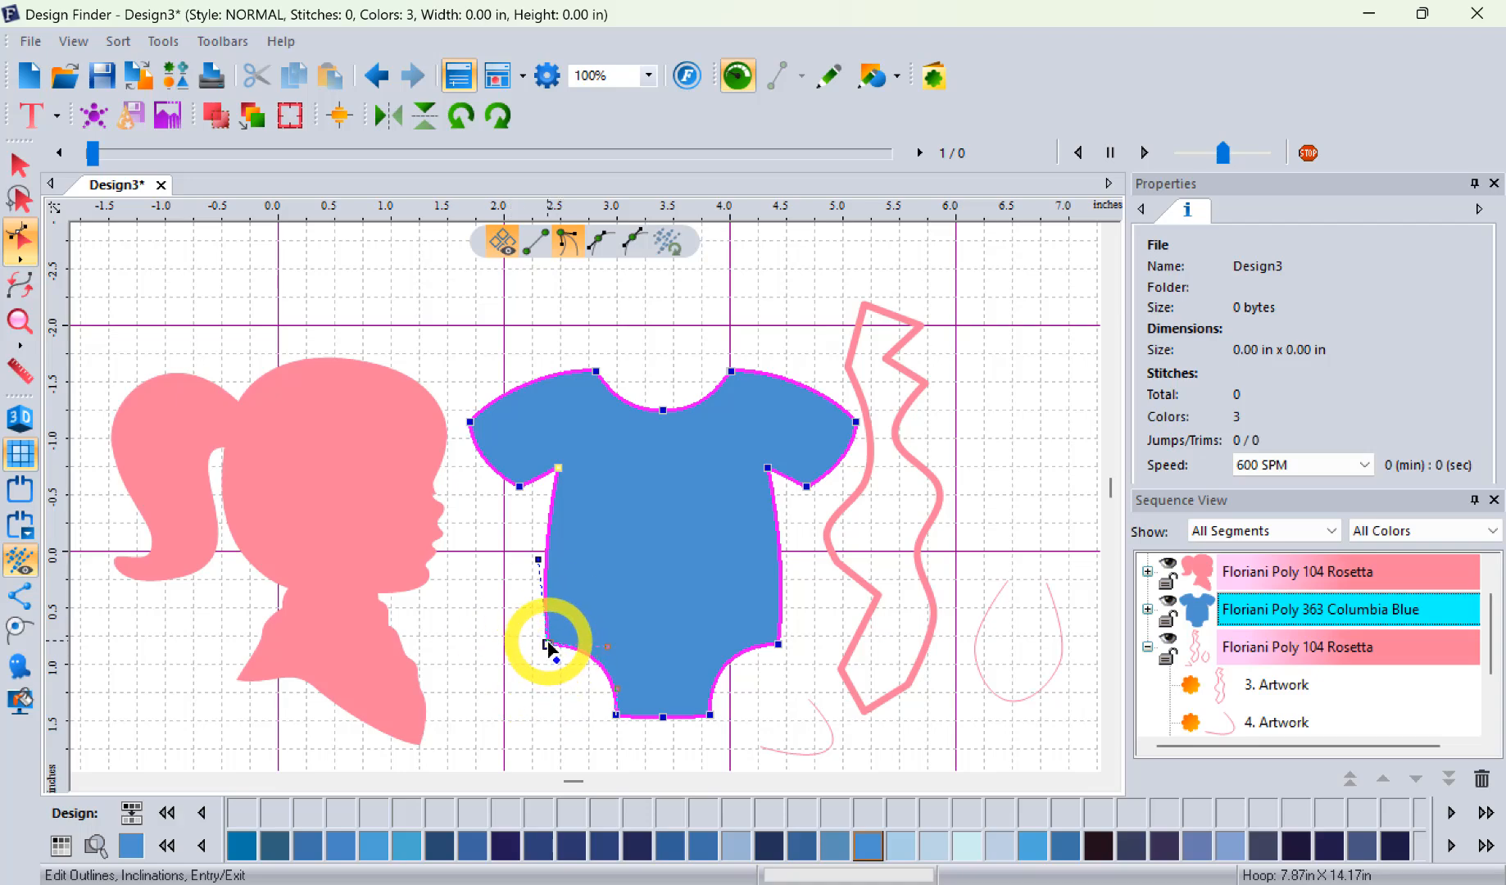
pyautogui.moveTo(543, 649); pyautogui.dragTo(532, 658)
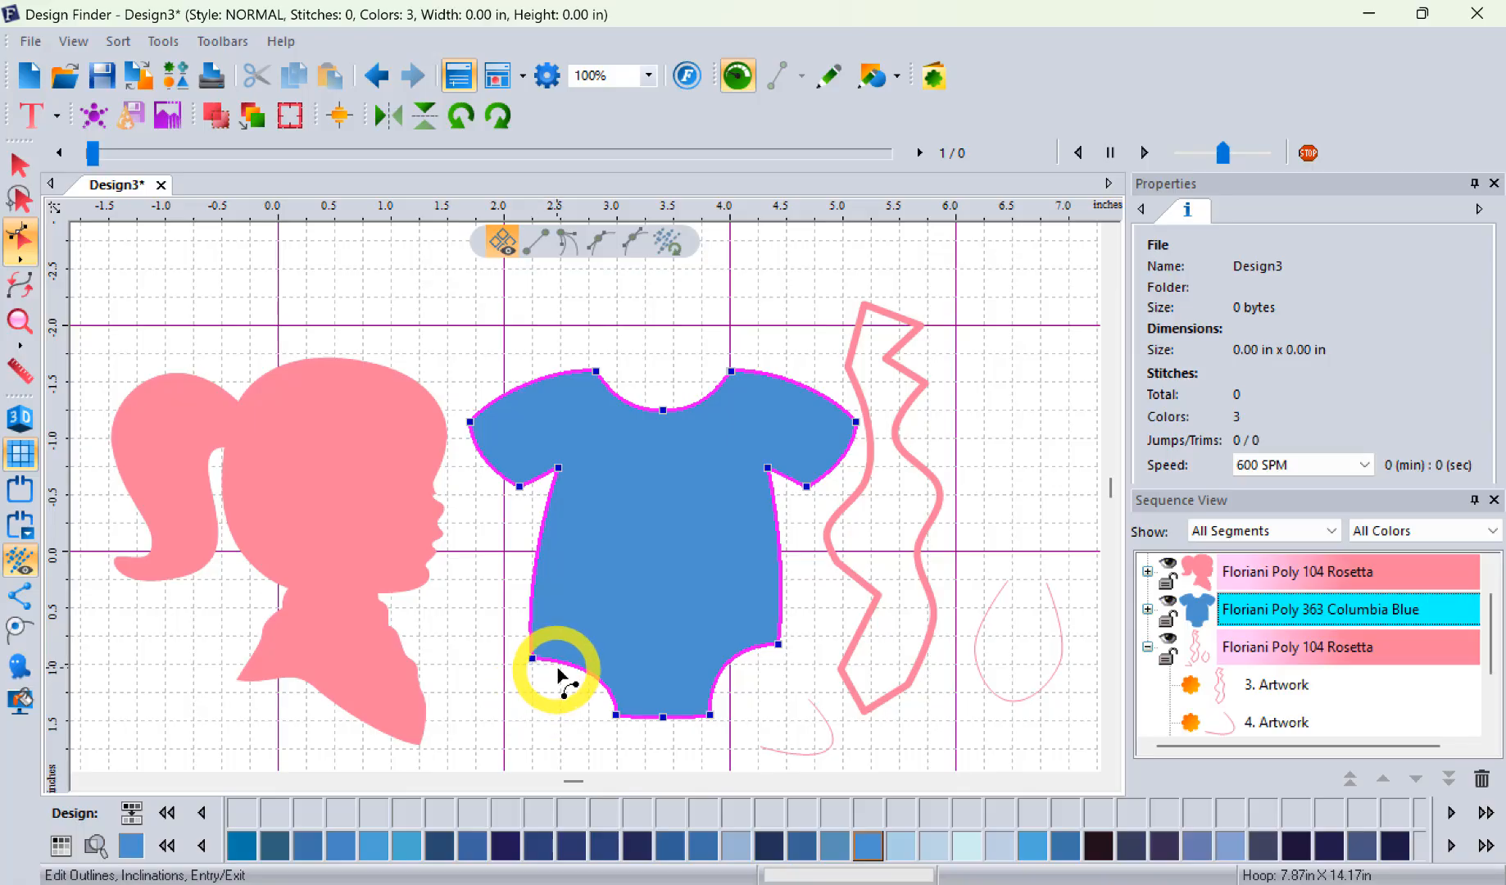
pyautogui.moveTo(543, 547)
pyautogui.mouseDown()
pyautogui.moveTo(580, 562)
pyautogui.moveTo(538, 549)
pyautogui.moveTo(515, 562)
pyautogui.moveTo(527, 541)
pyautogui.mouseUp()
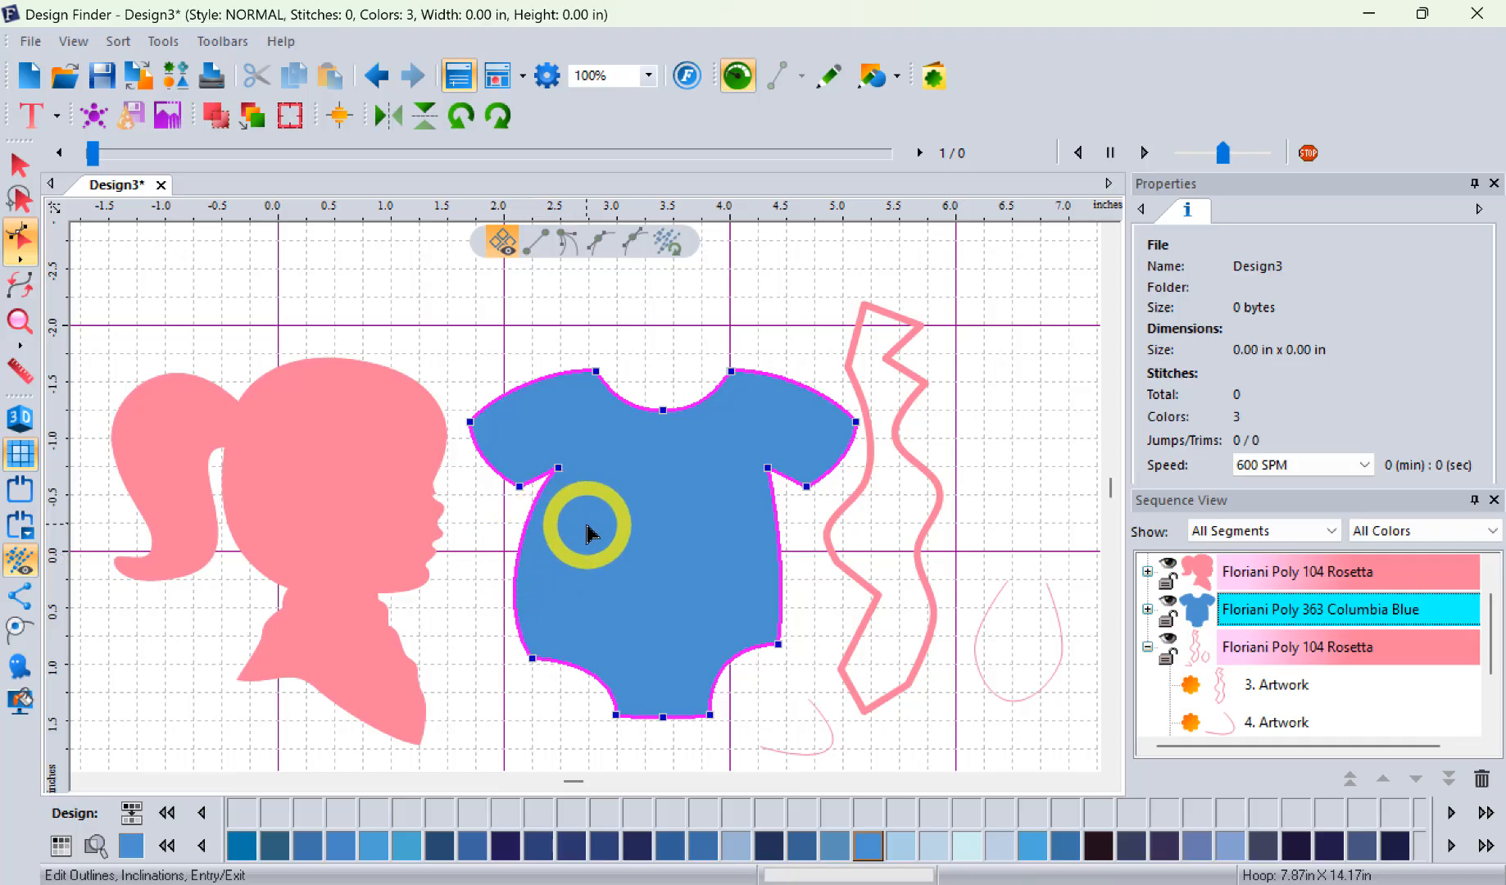
# - Delete the point at the onesie's left neckline corner and add a new point on the flattened shoulder edge
pyautogui.rightClick(595, 377)
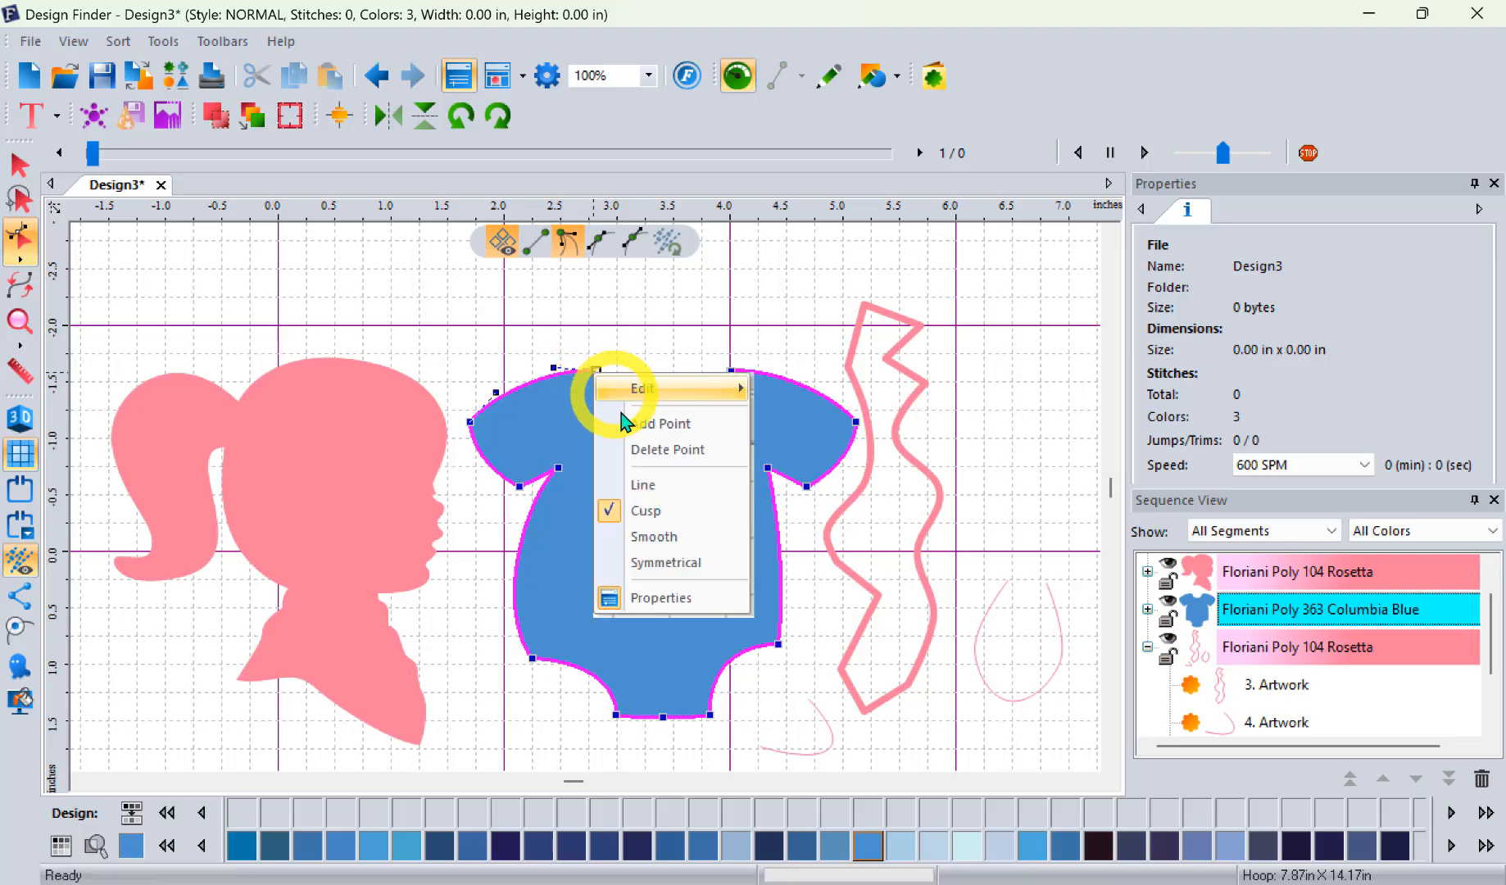
pyautogui.click(678, 451)
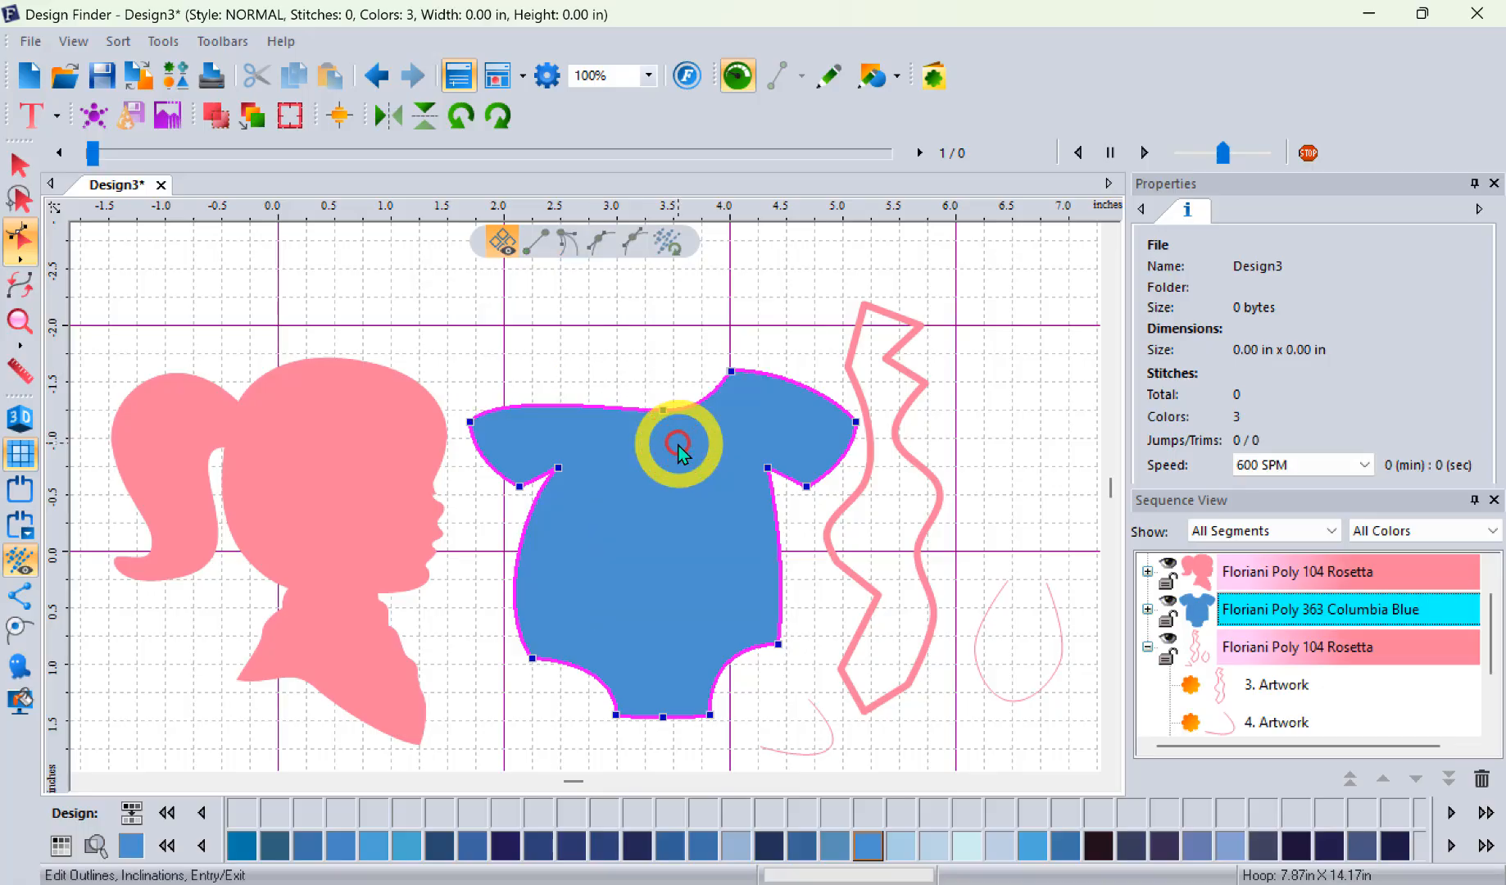
pyautogui.rightClick(577, 415)
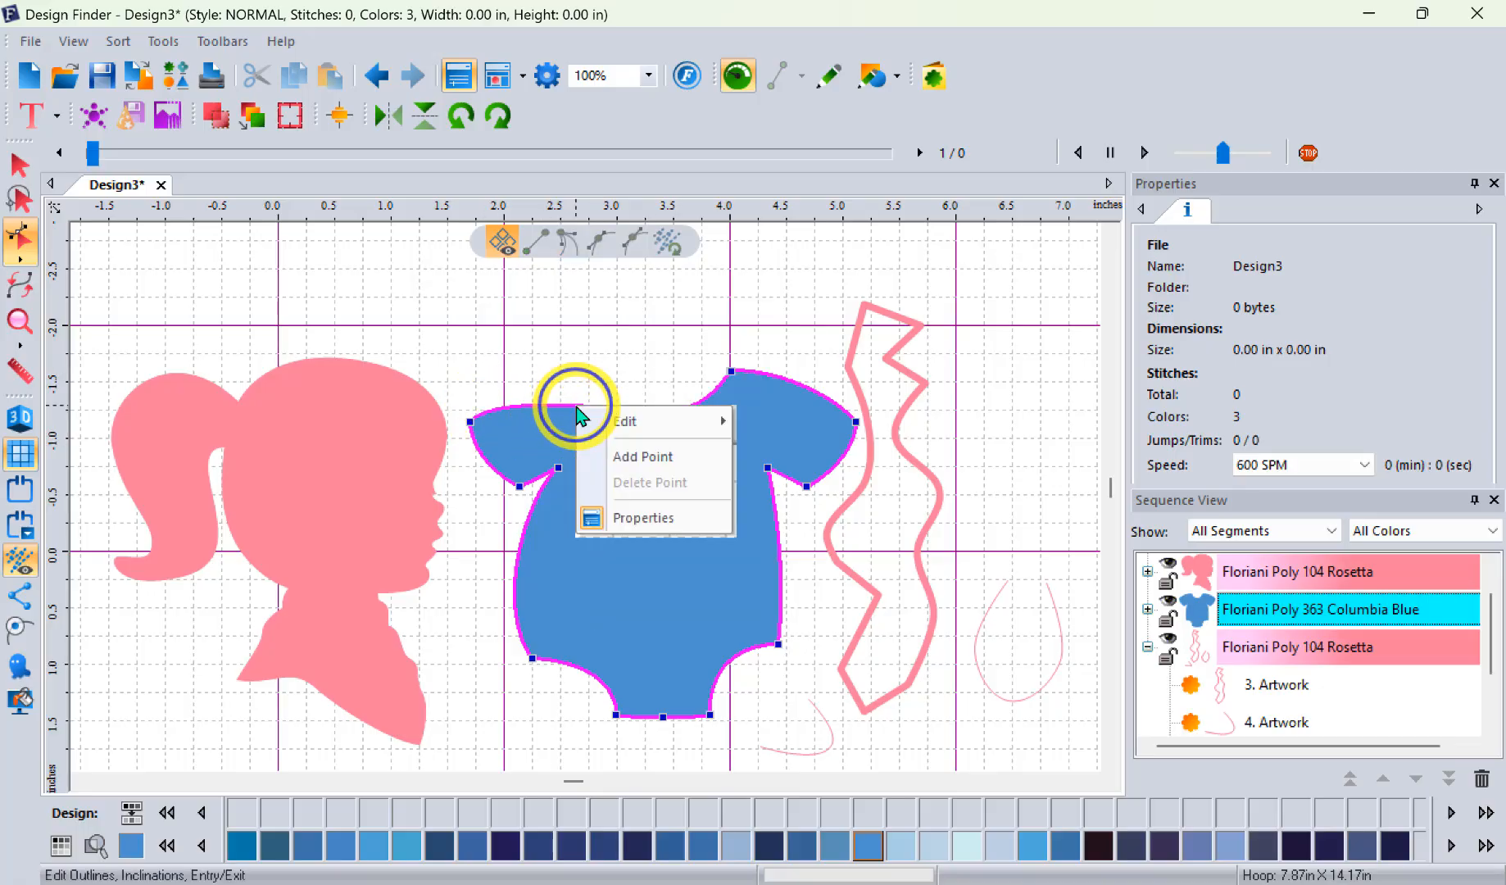
pyautogui.click(641, 455)
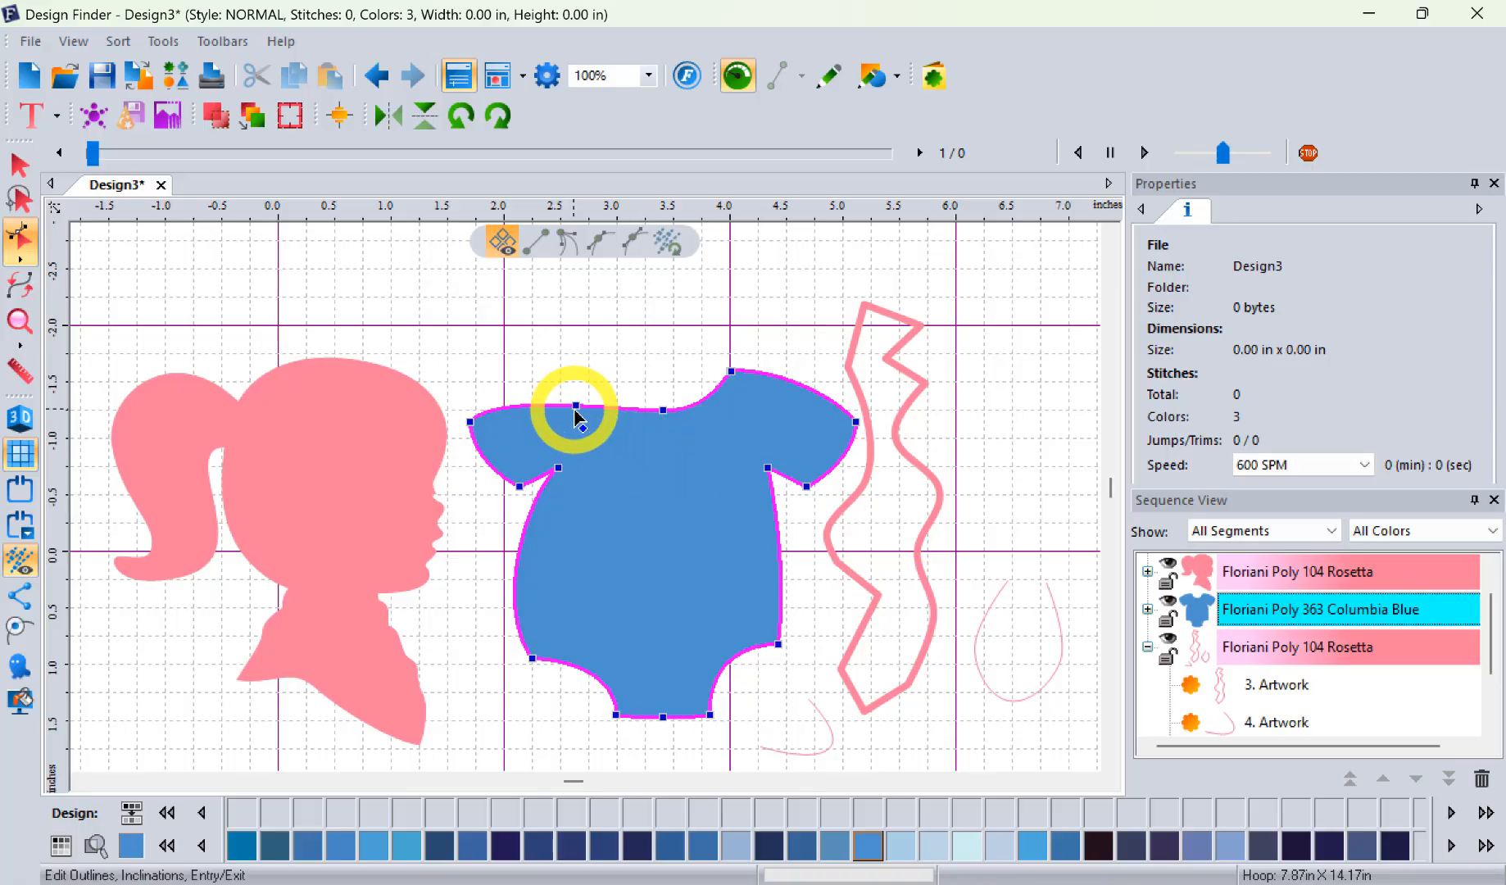
# - Raise the added left shoulder point and adjust its curve handles to shape the shoulder and neckline
pyautogui.moveTo(578, 410); pyautogui.dragTo(590, 360)
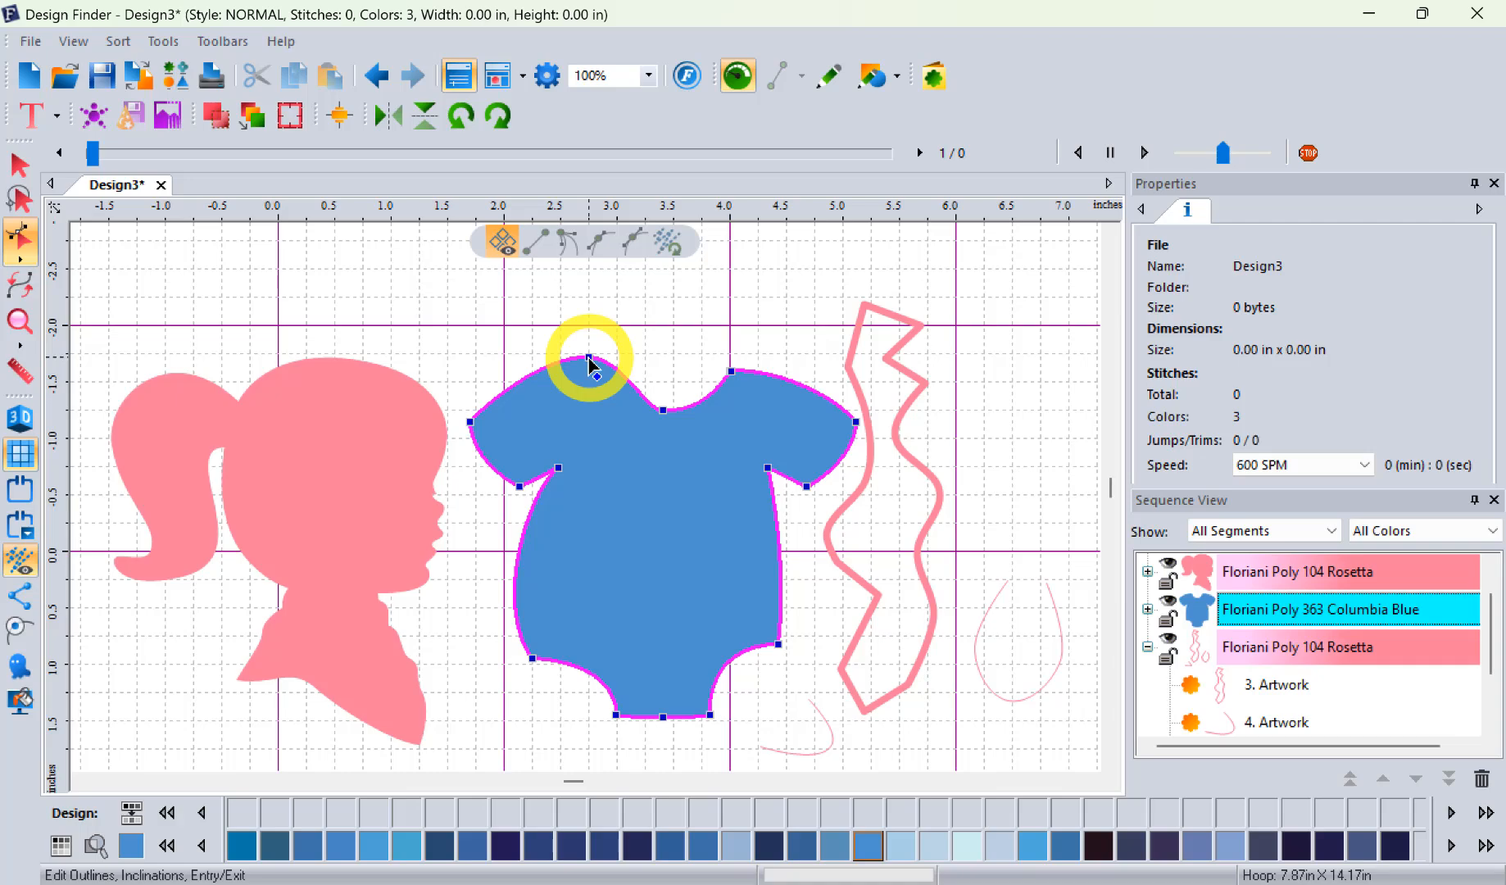
pyautogui.moveTo(589, 358); pyautogui.dragTo(548, 360)
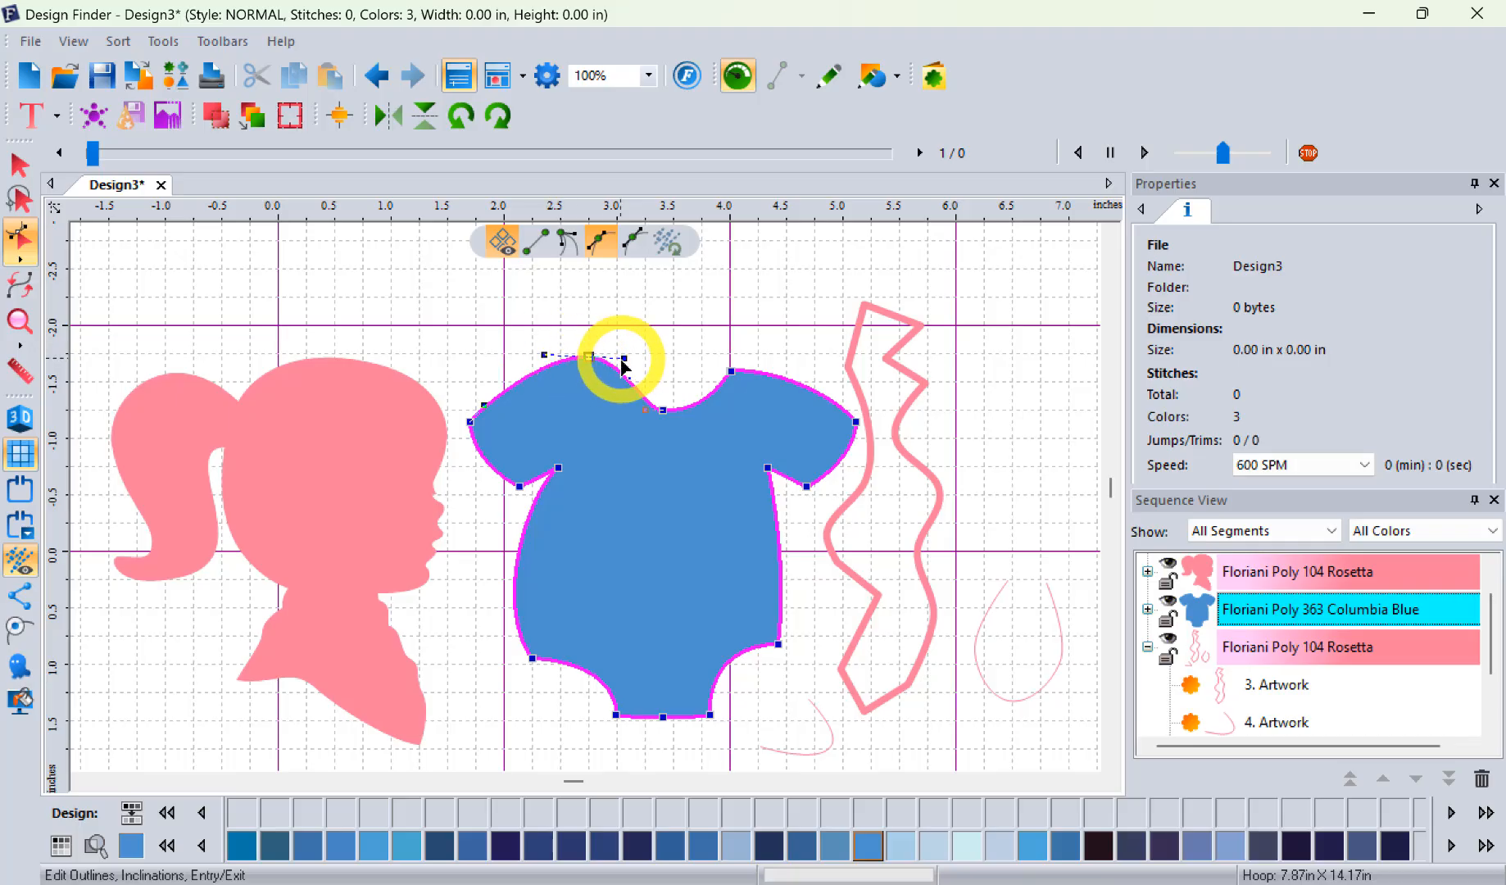
pyautogui.moveTo(624, 358); pyautogui.dragTo(644, 402)
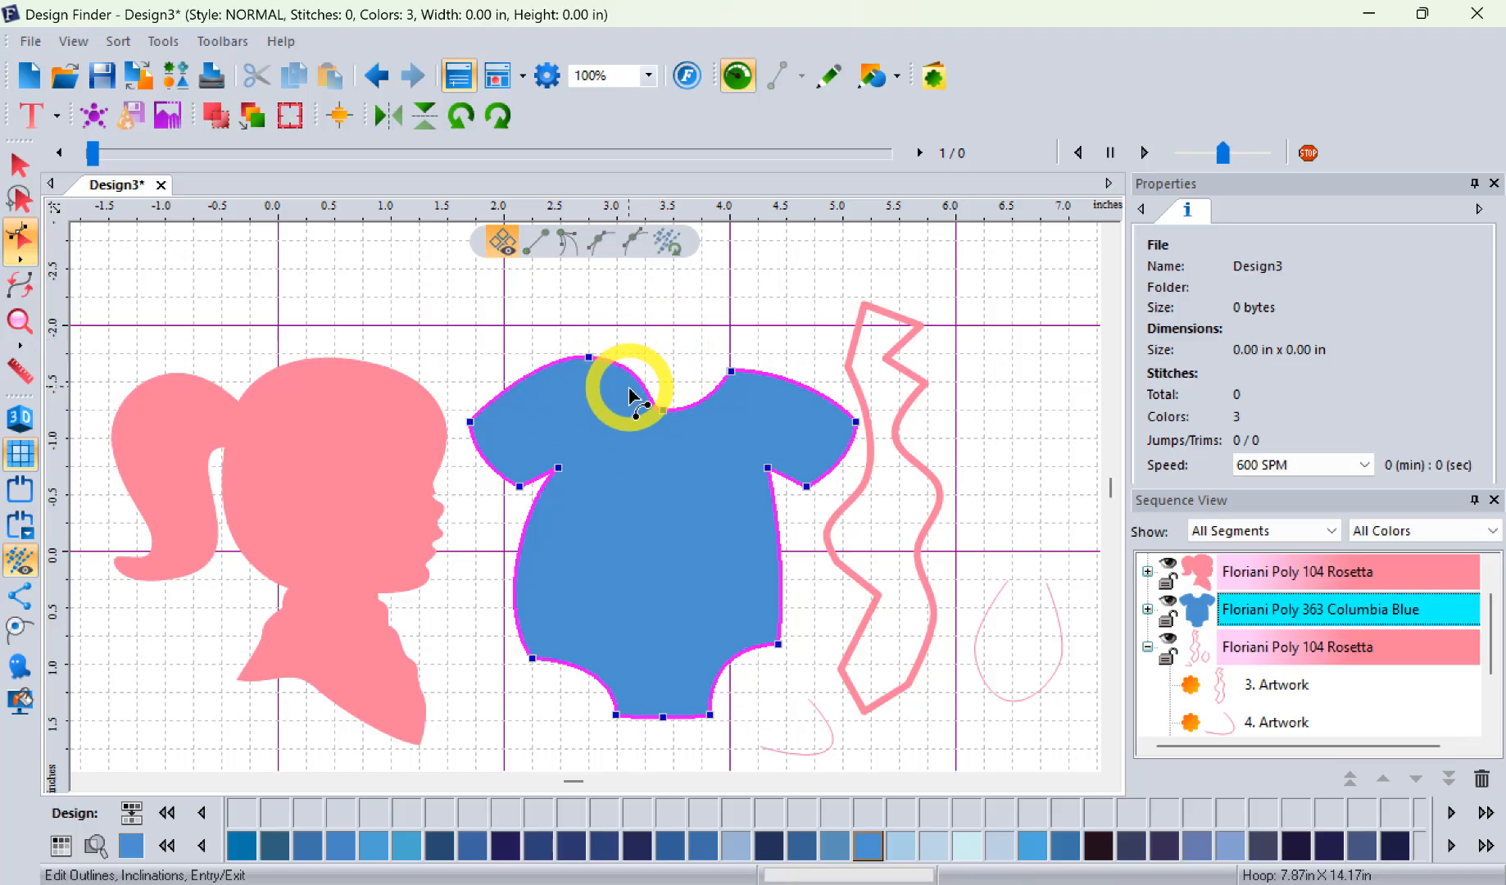
# - Convert the onesie's left shoulder point to Line and move it farther up to form a tall peak
pyautogui.click(588, 357)
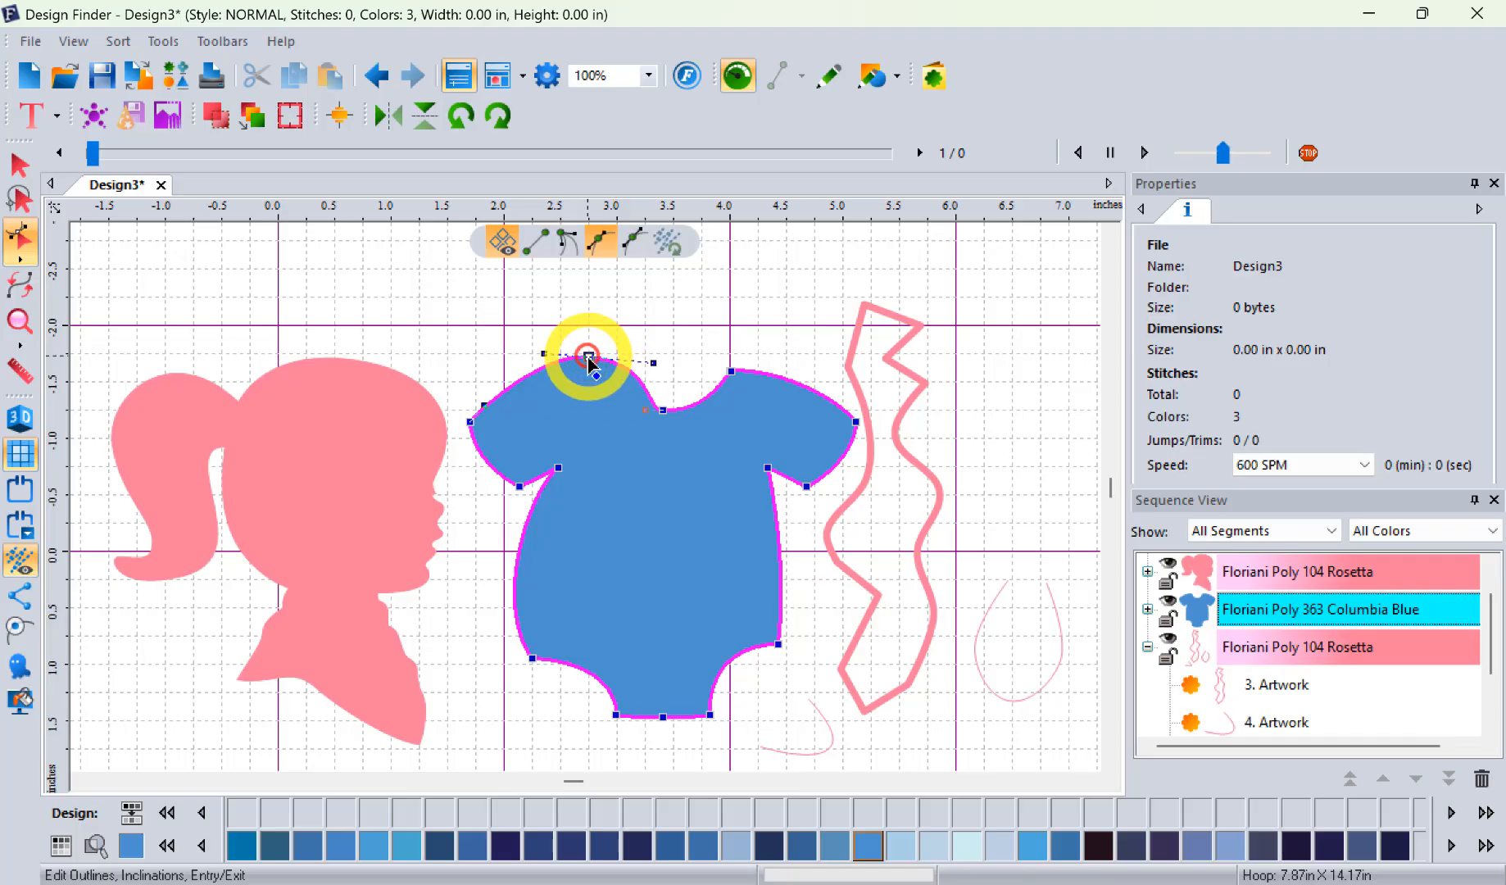
pyautogui.rightClick(588, 357)
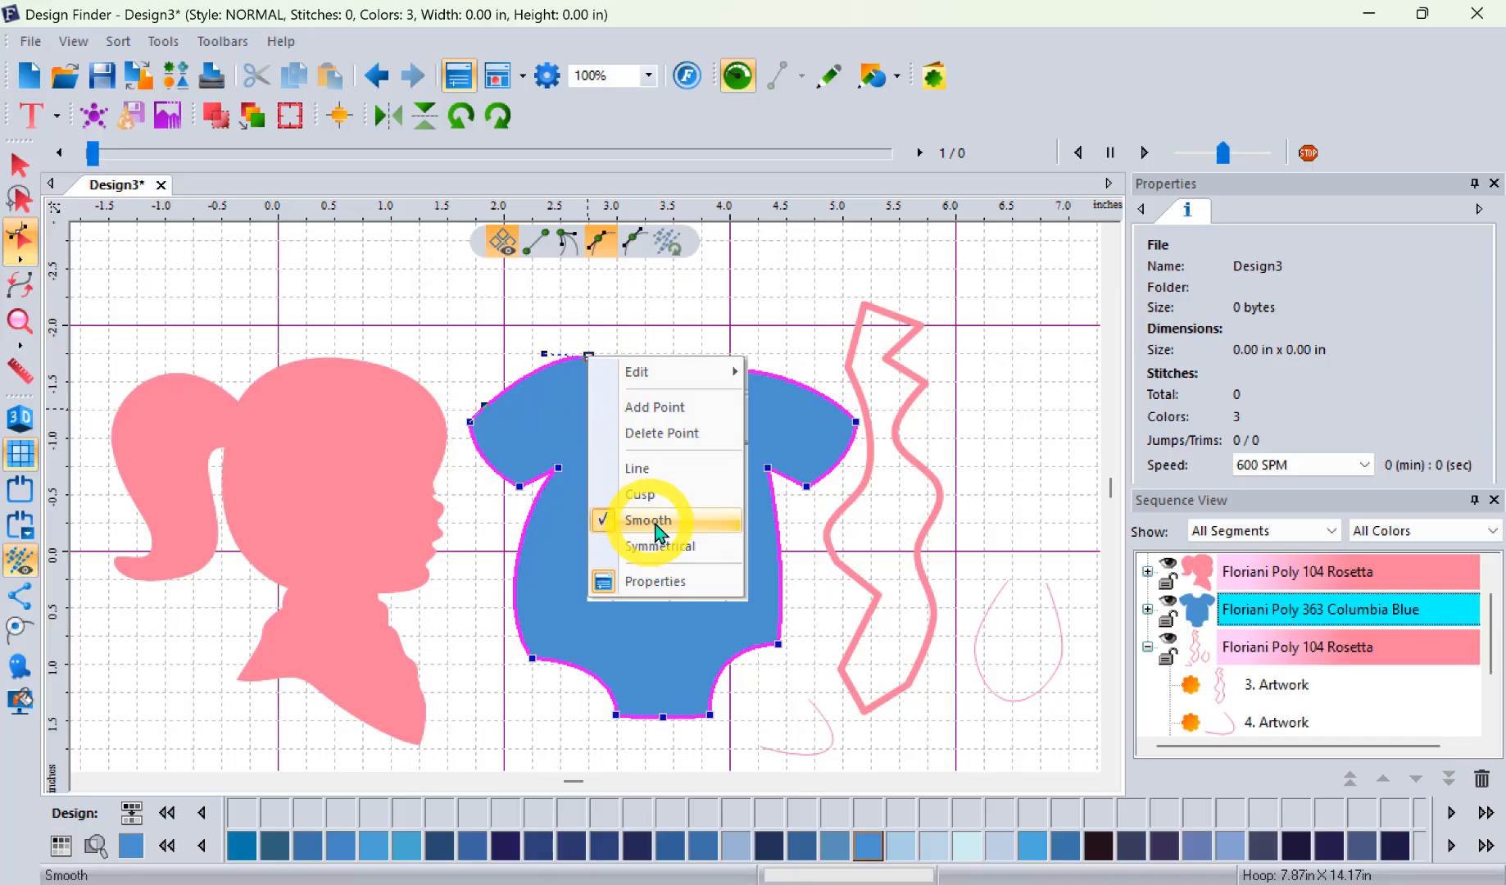
pyautogui.click(643, 475)
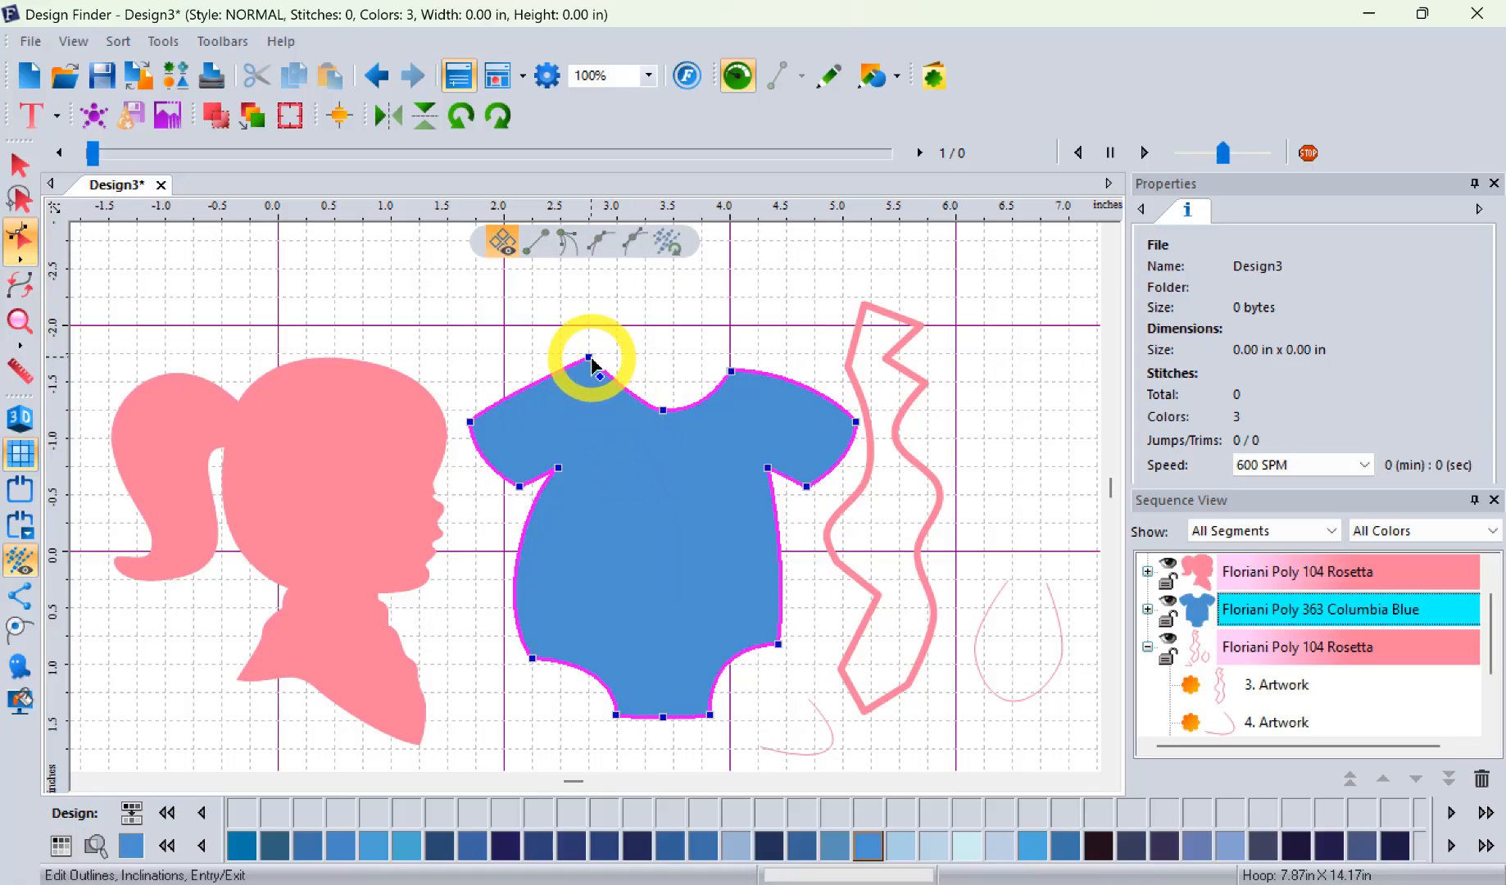
pyautogui.moveTo(592, 363); pyautogui.dragTo(577, 316)
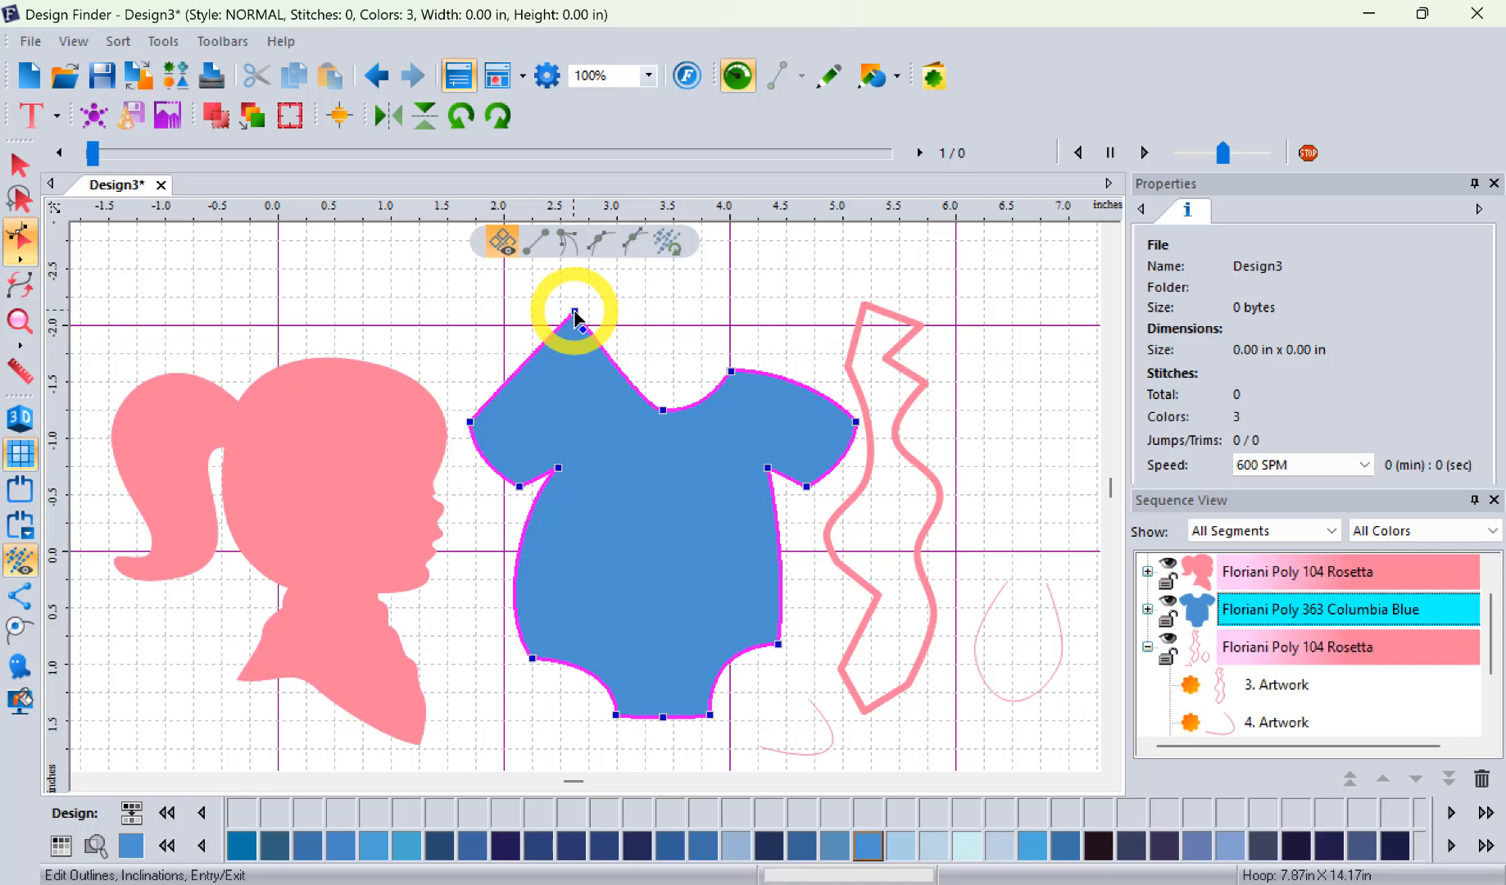
# - Convert the peaked shoulder point to Smooth, change it to Symmetrical, and lengthen its handles to round the shoulder widely
pyautogui.rightClick(575, 315)
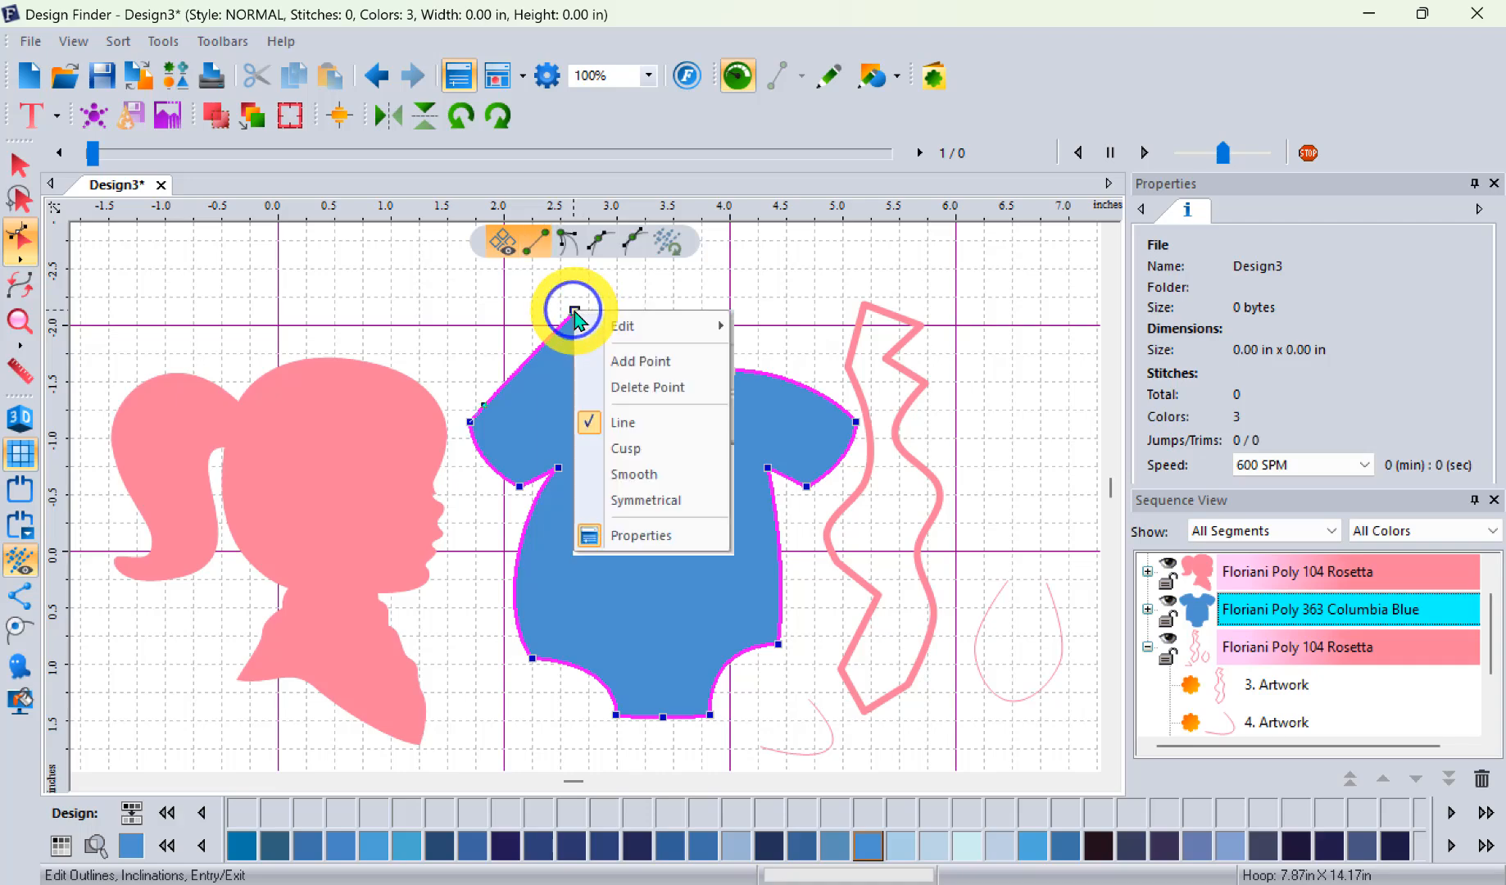
pyautogui.click(635, 475)
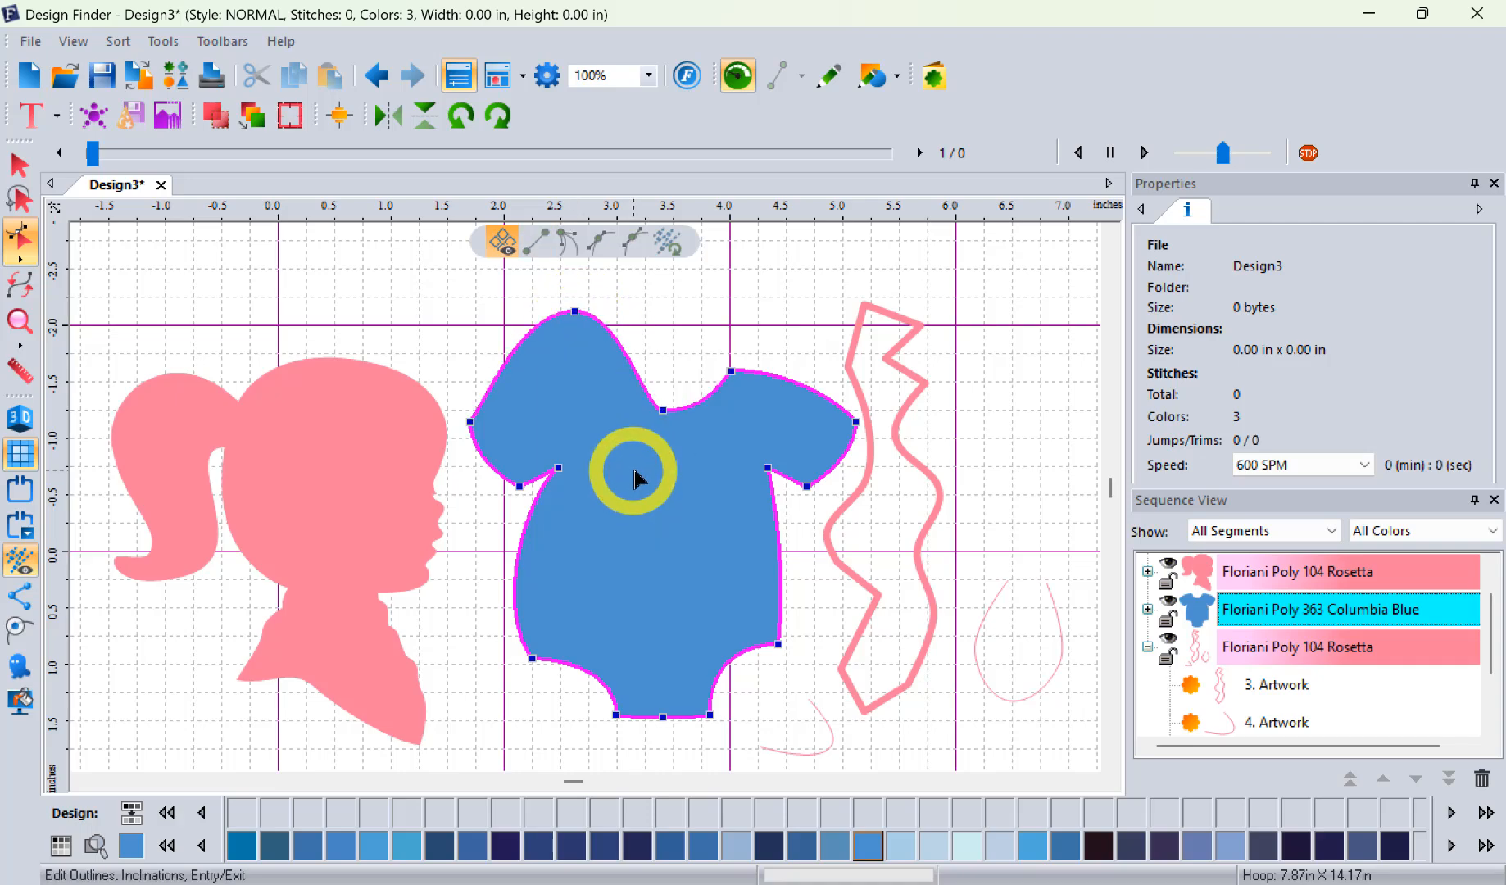
pyautogui.click(575, 312)
pyautogui.rightClick(576, 317)
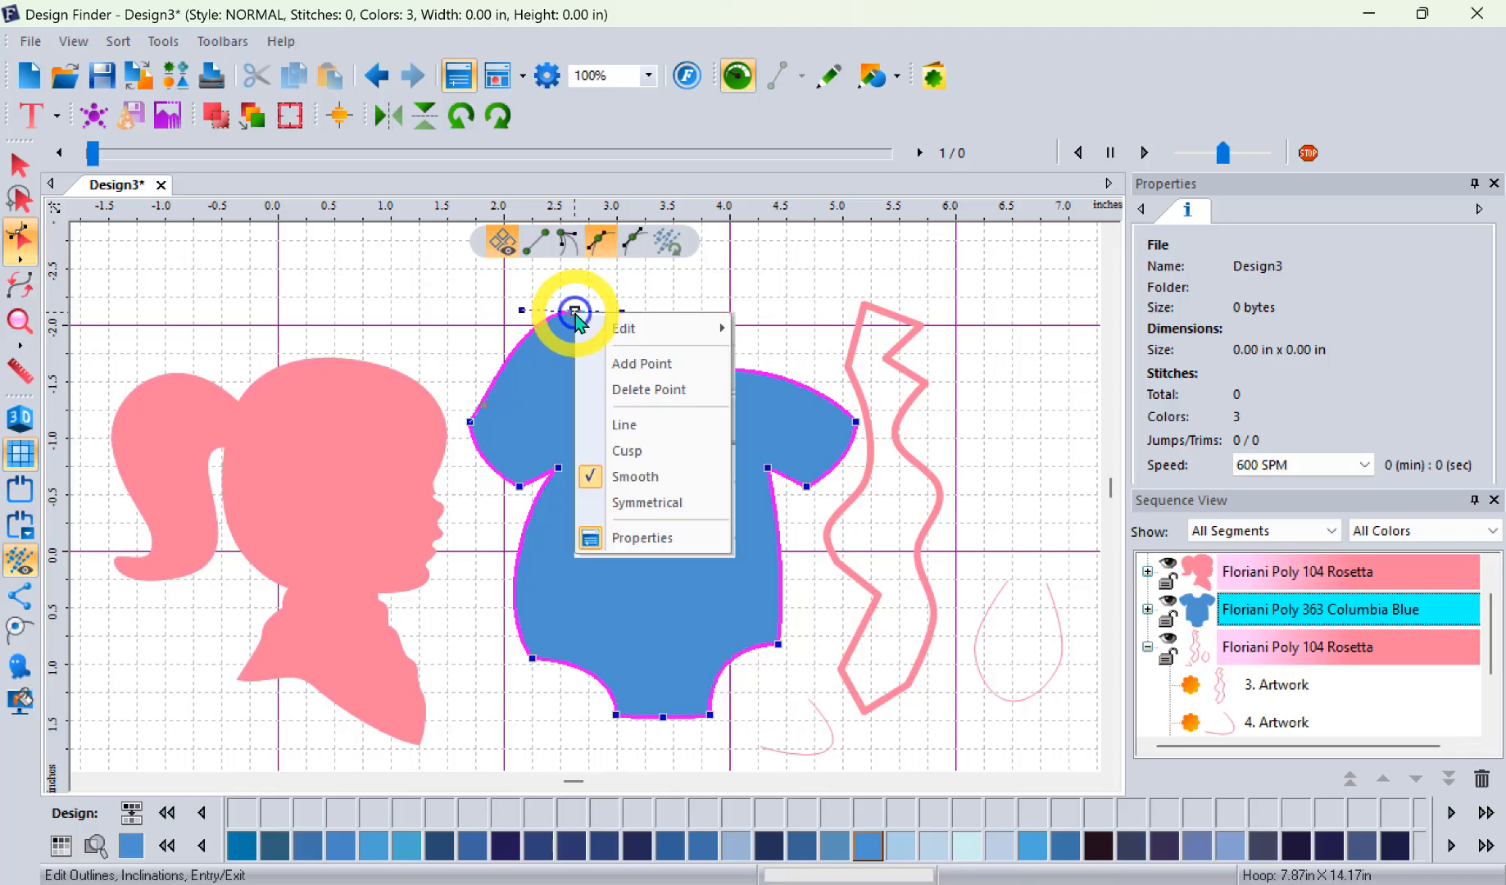
pyautogui.click(647, 503)
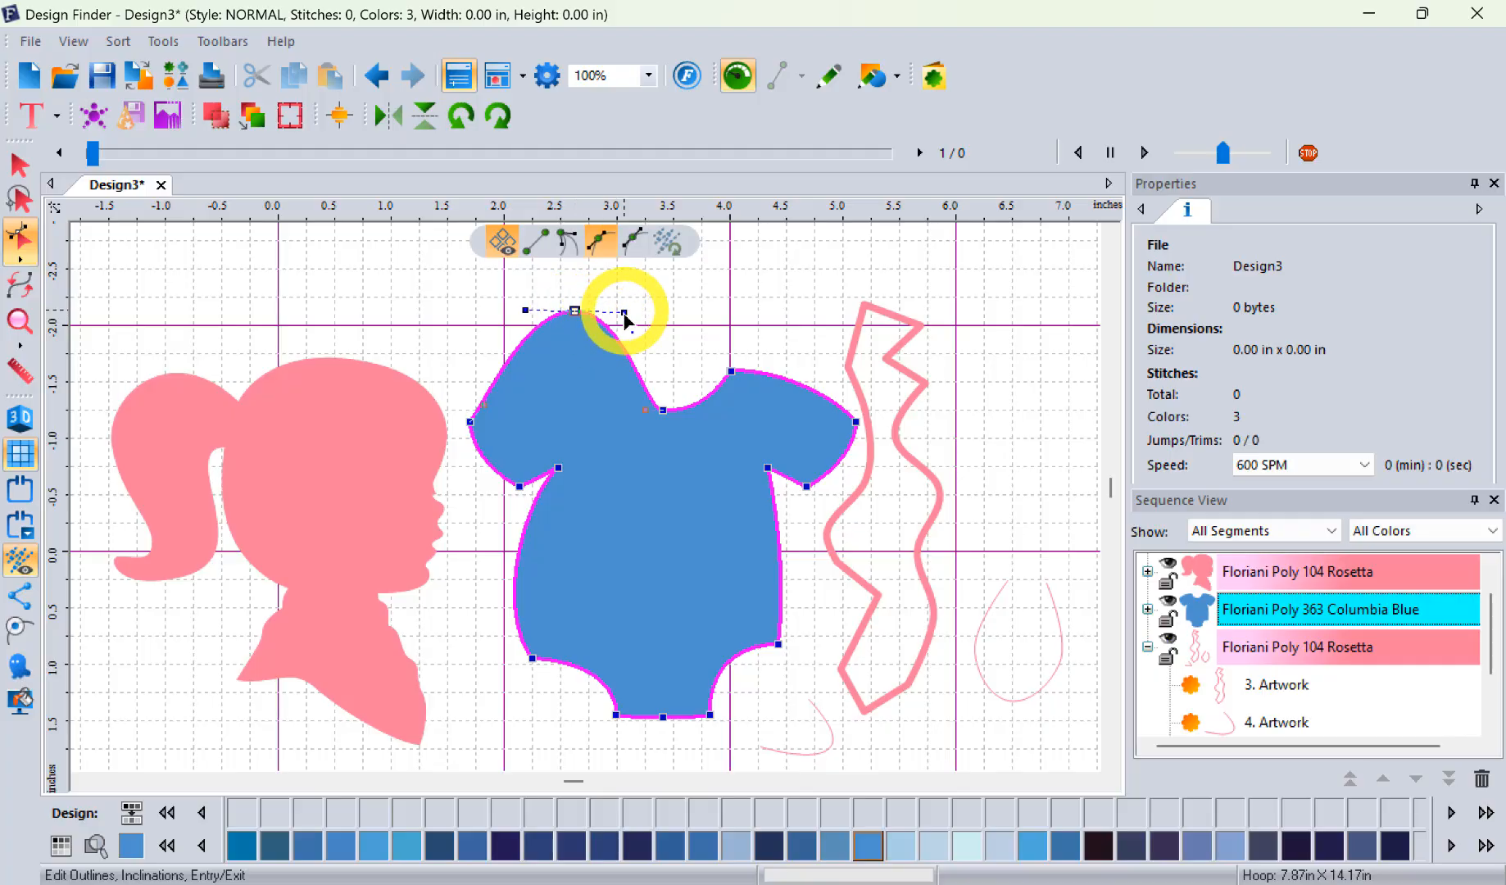
pyautogui.moveTo(625, 312); pyautogui.dragTo(677, 317)
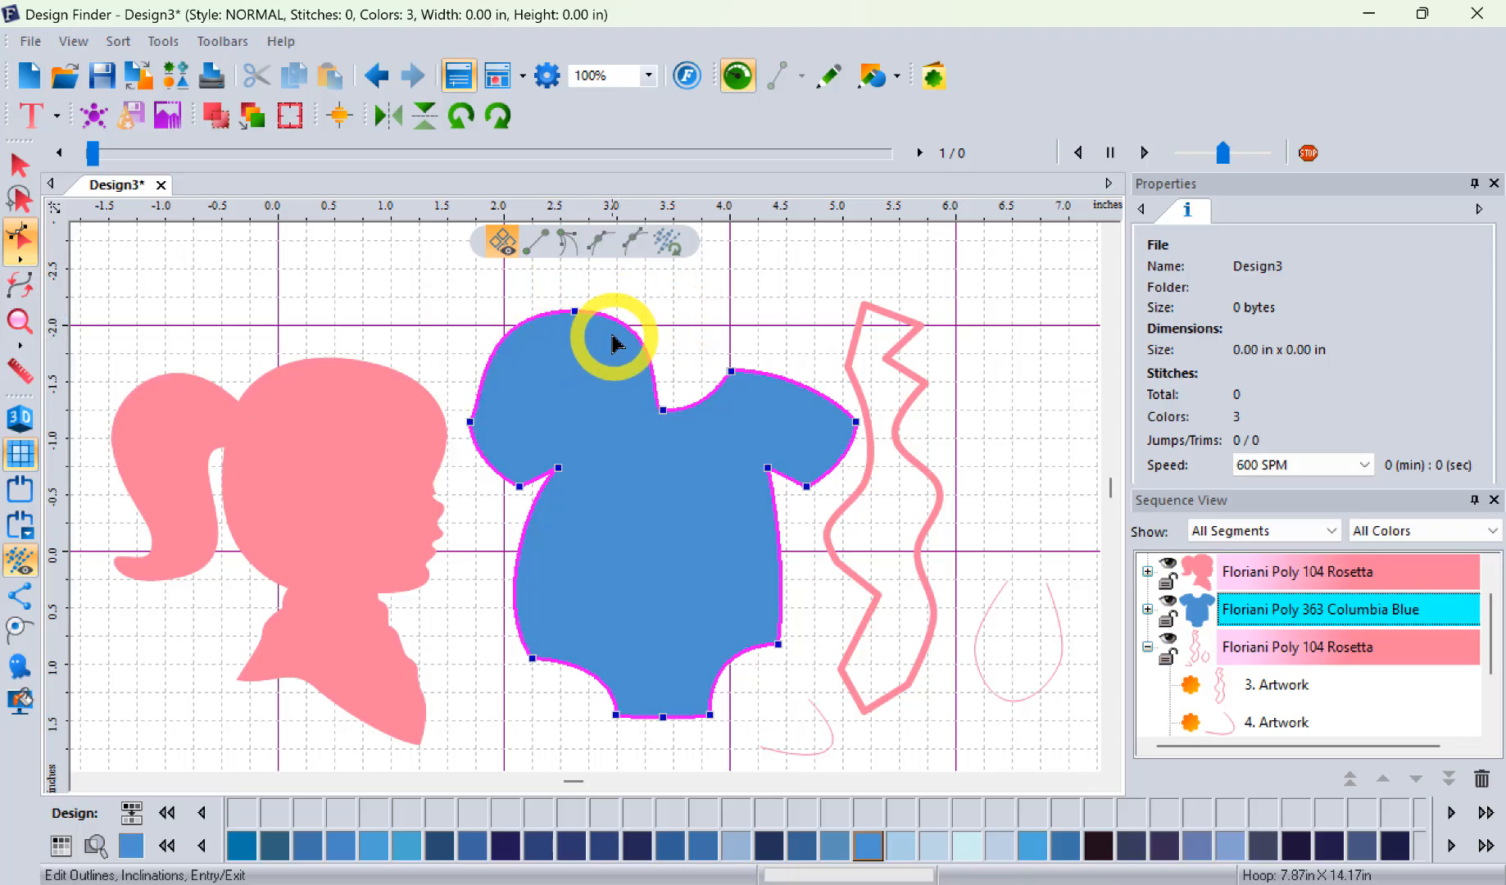
# - Change the rounded shoulder point to Cusp and reshape its handles independently, pulling the neckline side down into a scoop
pyautogui.click(576, 313)
pyautogui.rightClick(577, 316)
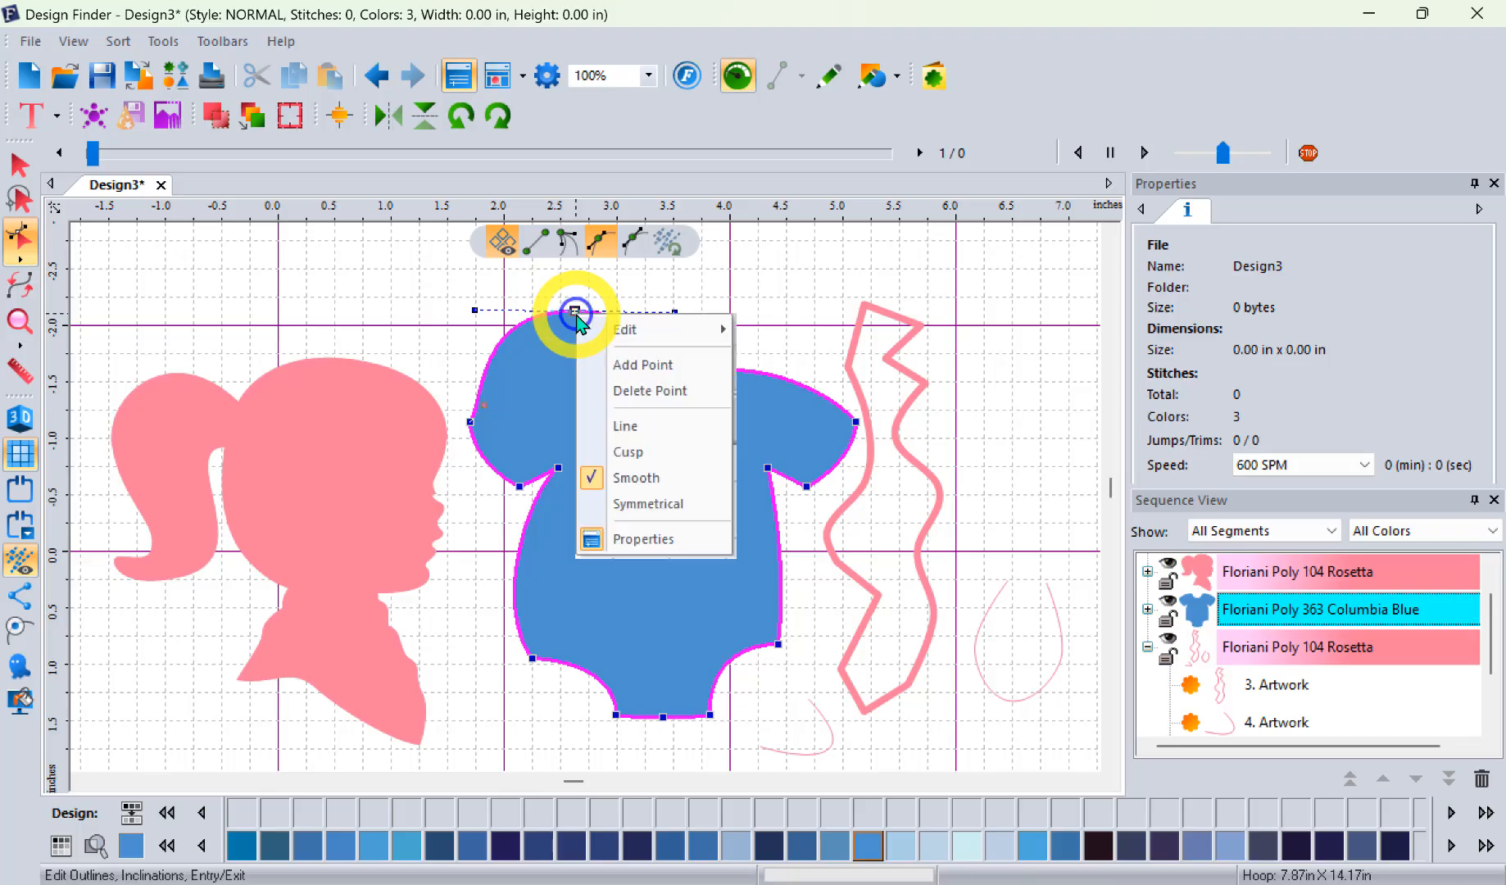
pyautogui.click(627, 451)
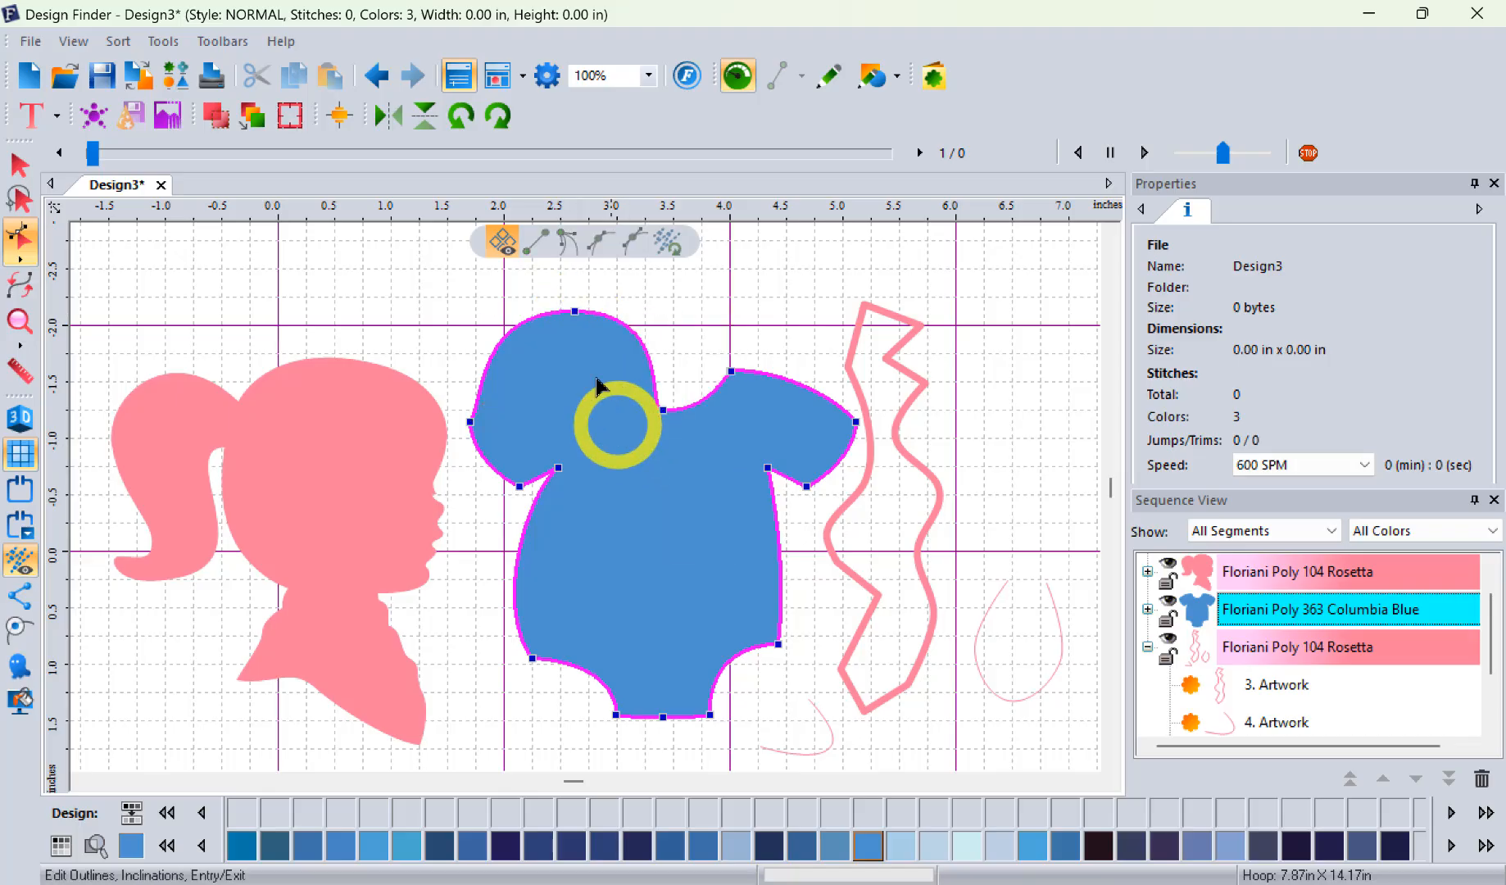
pyautogui.click(674, 314)
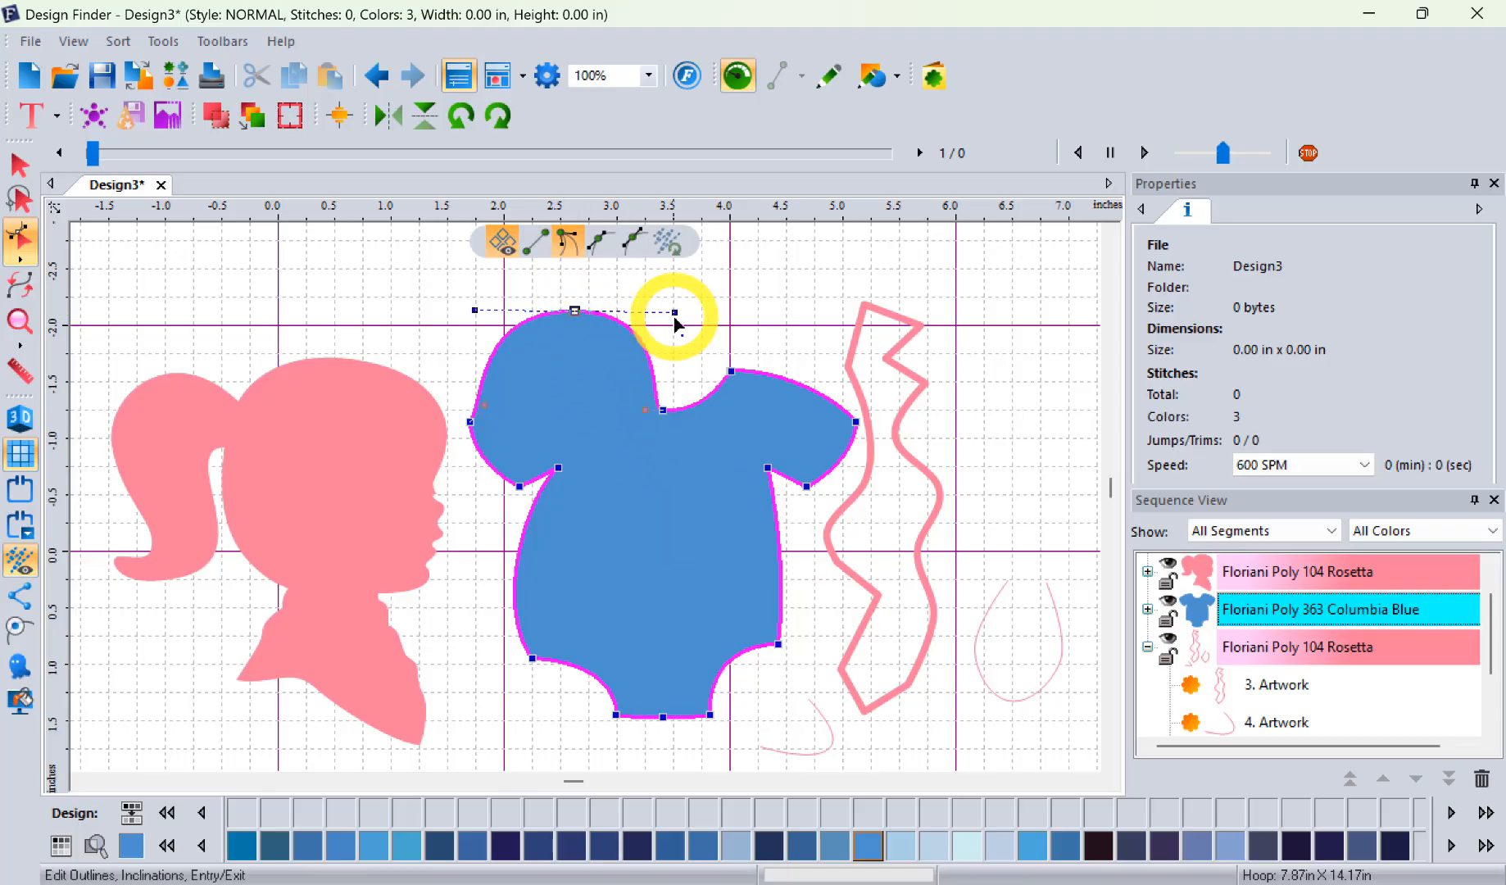
pyautogui.moveTo(674, 315); pyautogui.dragTo(598, 415)
pyautogui.click(576, 508)
pyautogui.click(572, 313)
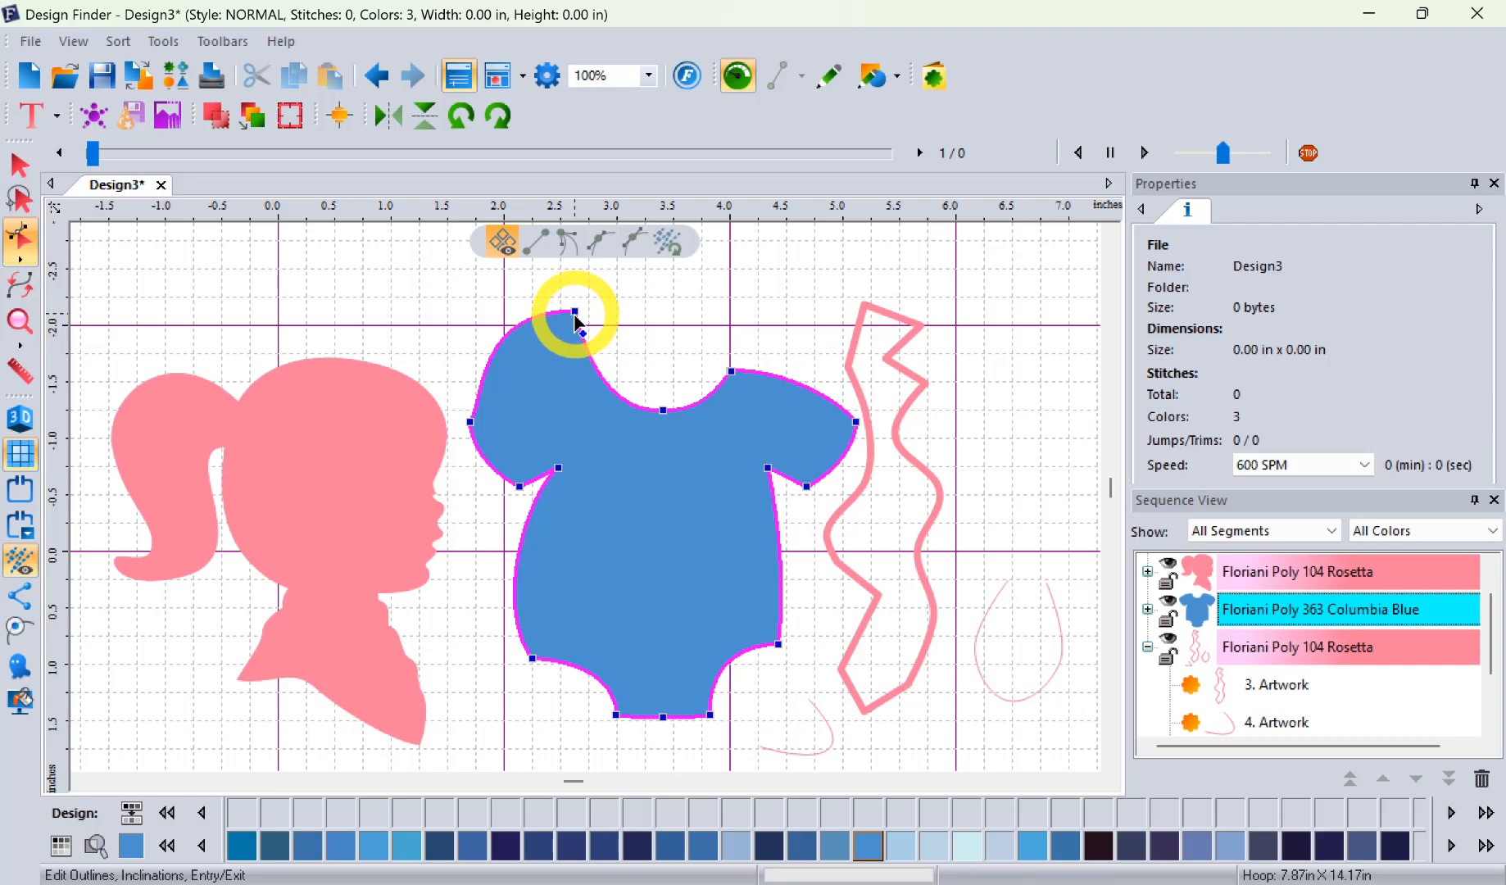
pyautogui.moveTo(564, 317); pyautogui.dragTo(504, 312)
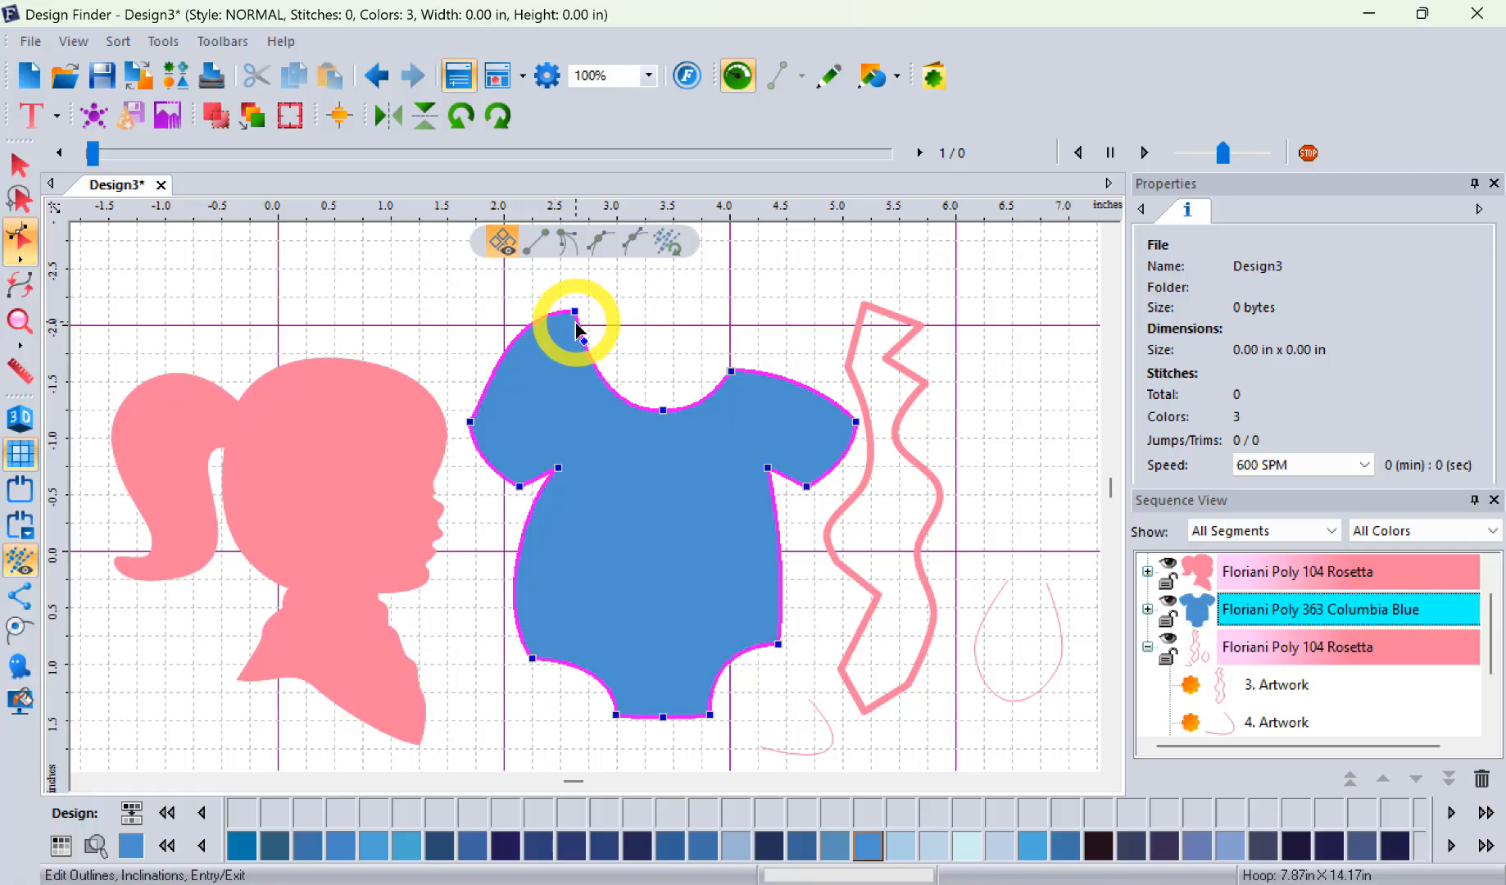
# - Scale the girl silhouette down to about 2.45 by 2.84 in and move it up beside the onesie
pyautogui.click(20, 166)
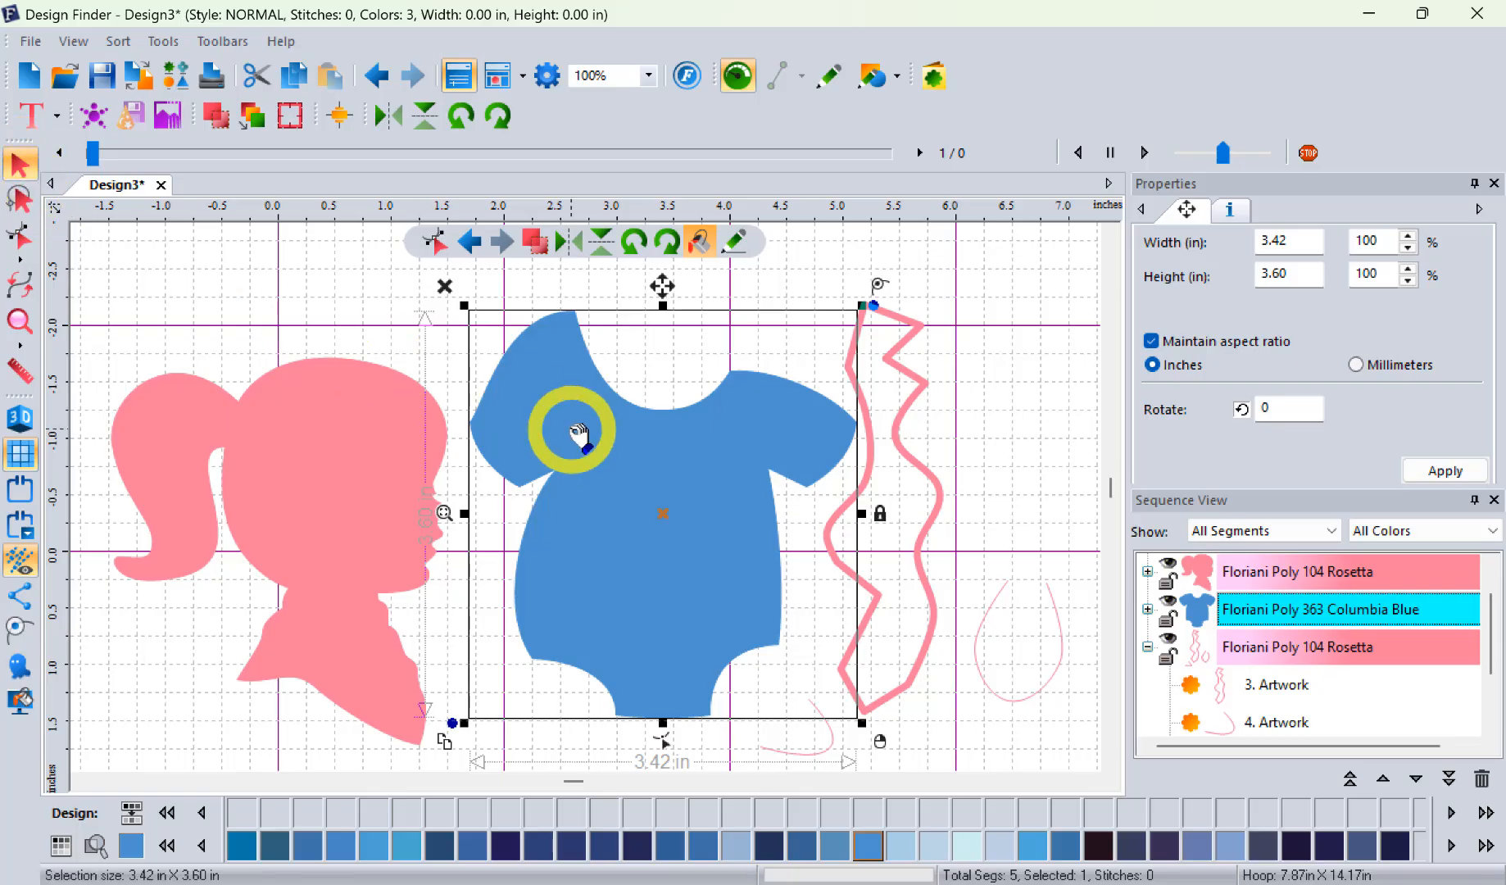
pyautogui.click(343, 376)
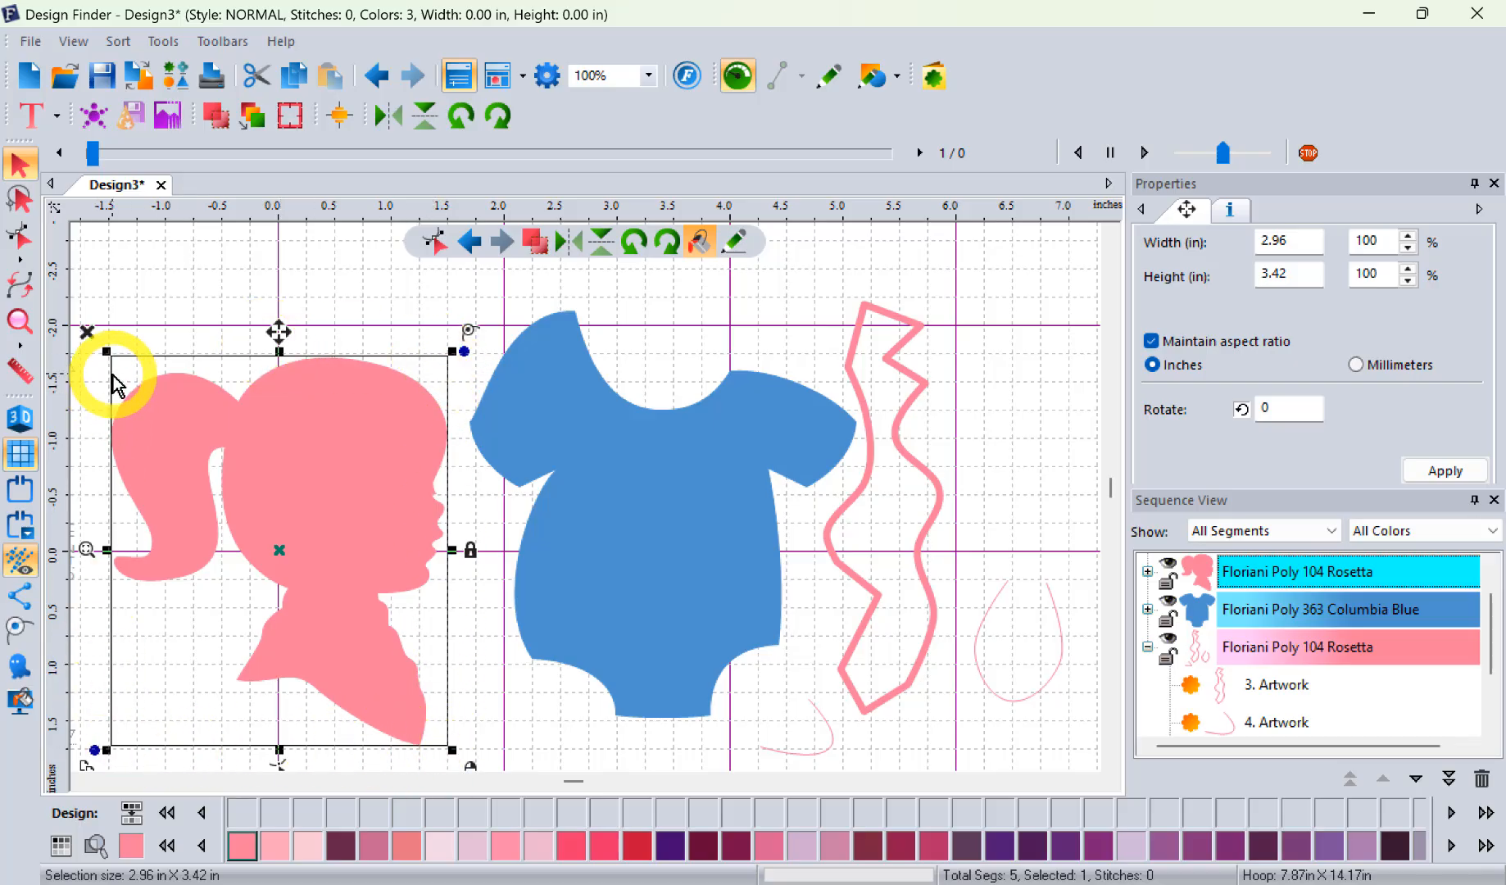
pyautogui.moveTo(108, 349); pyautogui.dragTo(168, 408)
pyautogui.moveTo(367, 595); pyautogui.dragTo(324, 512)
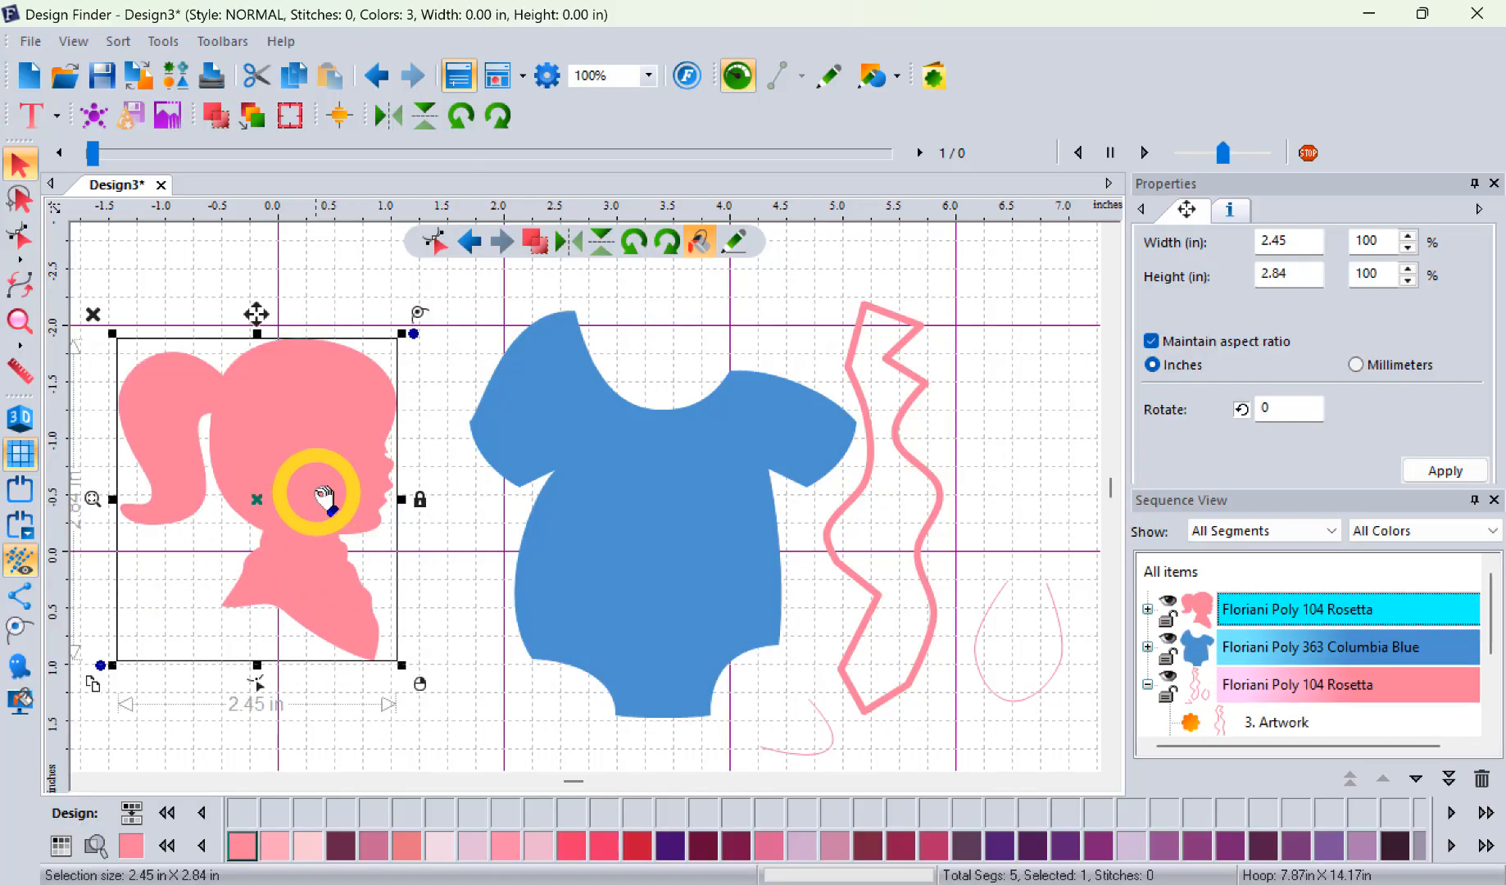
# - Move the outermost ponytail point of the girl silhouette farther outward, and clear the selection after viewing the onesie's points
pyautogui.click(20, 238)
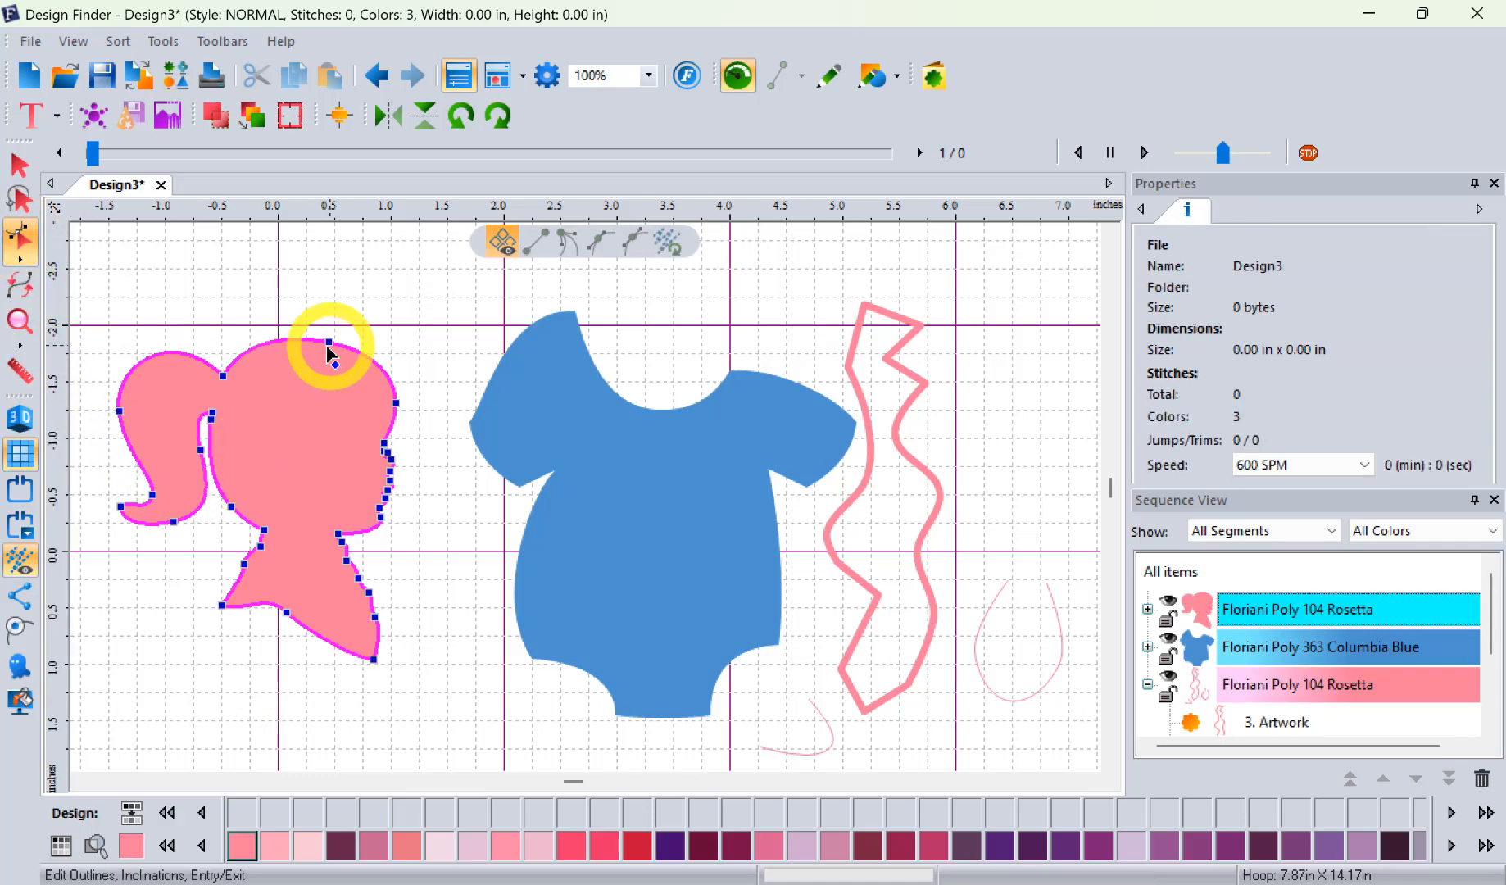
pyautogui.moveTo(119, 416); pyautogui.dragTo(102, 418)
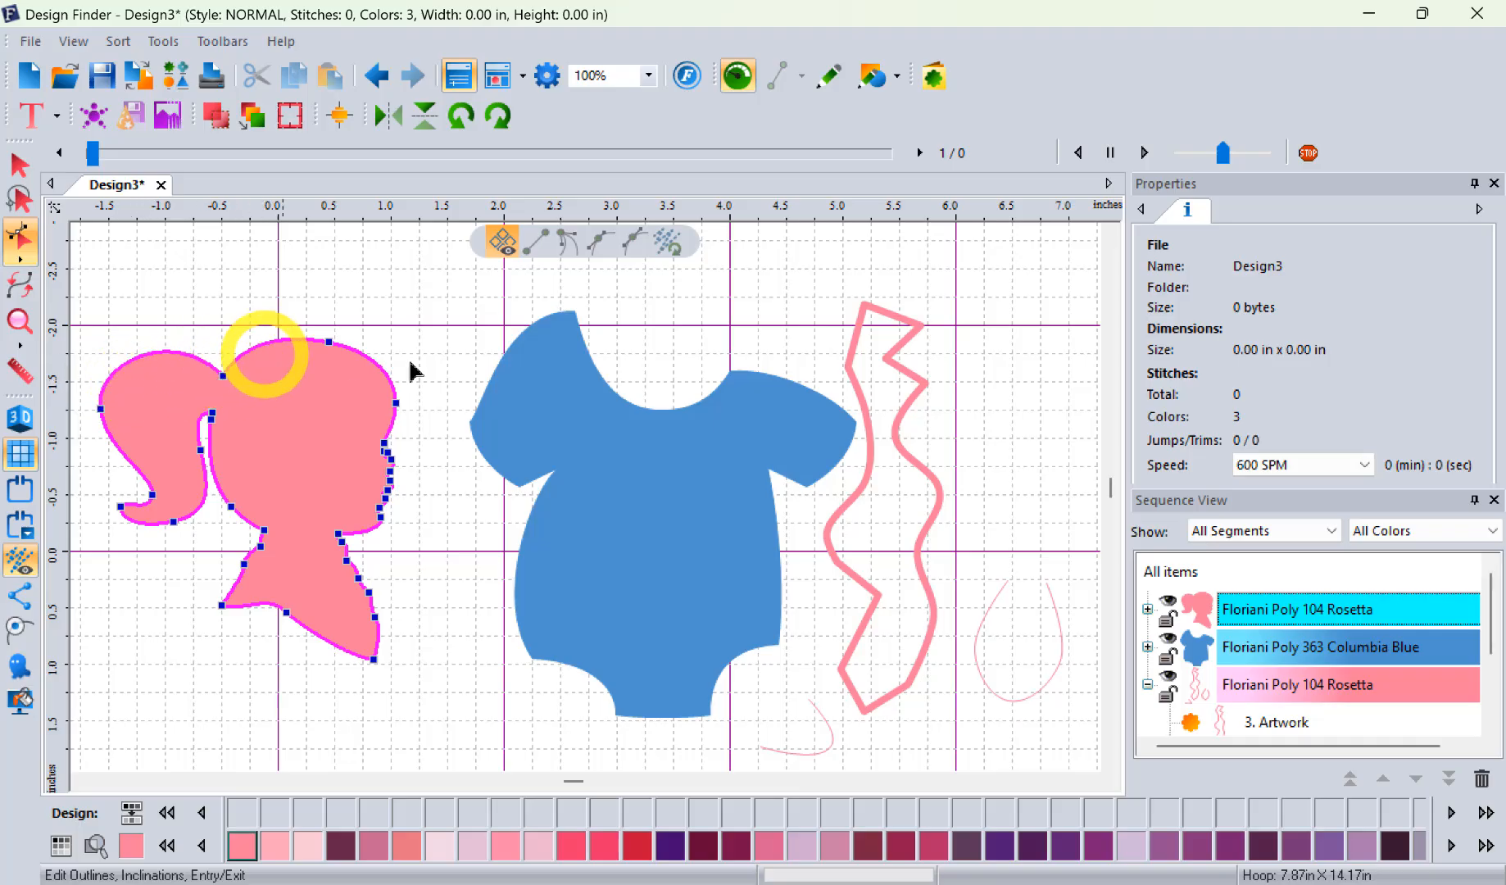
pyautogui.click(506, 360)
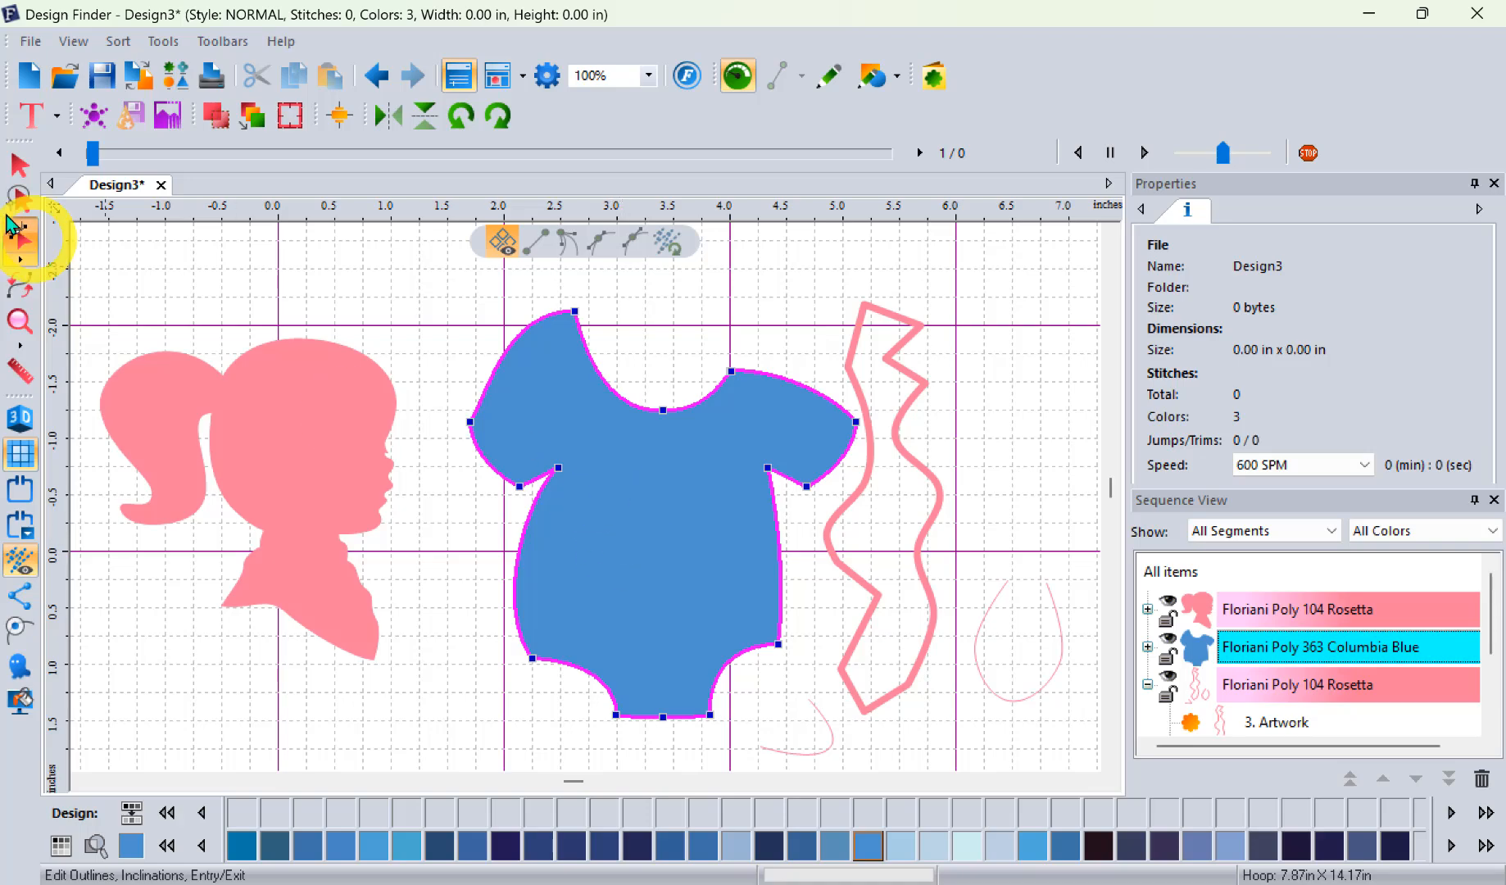
pyautogui.click(24, 164)
pyautogui.click(381, 316)
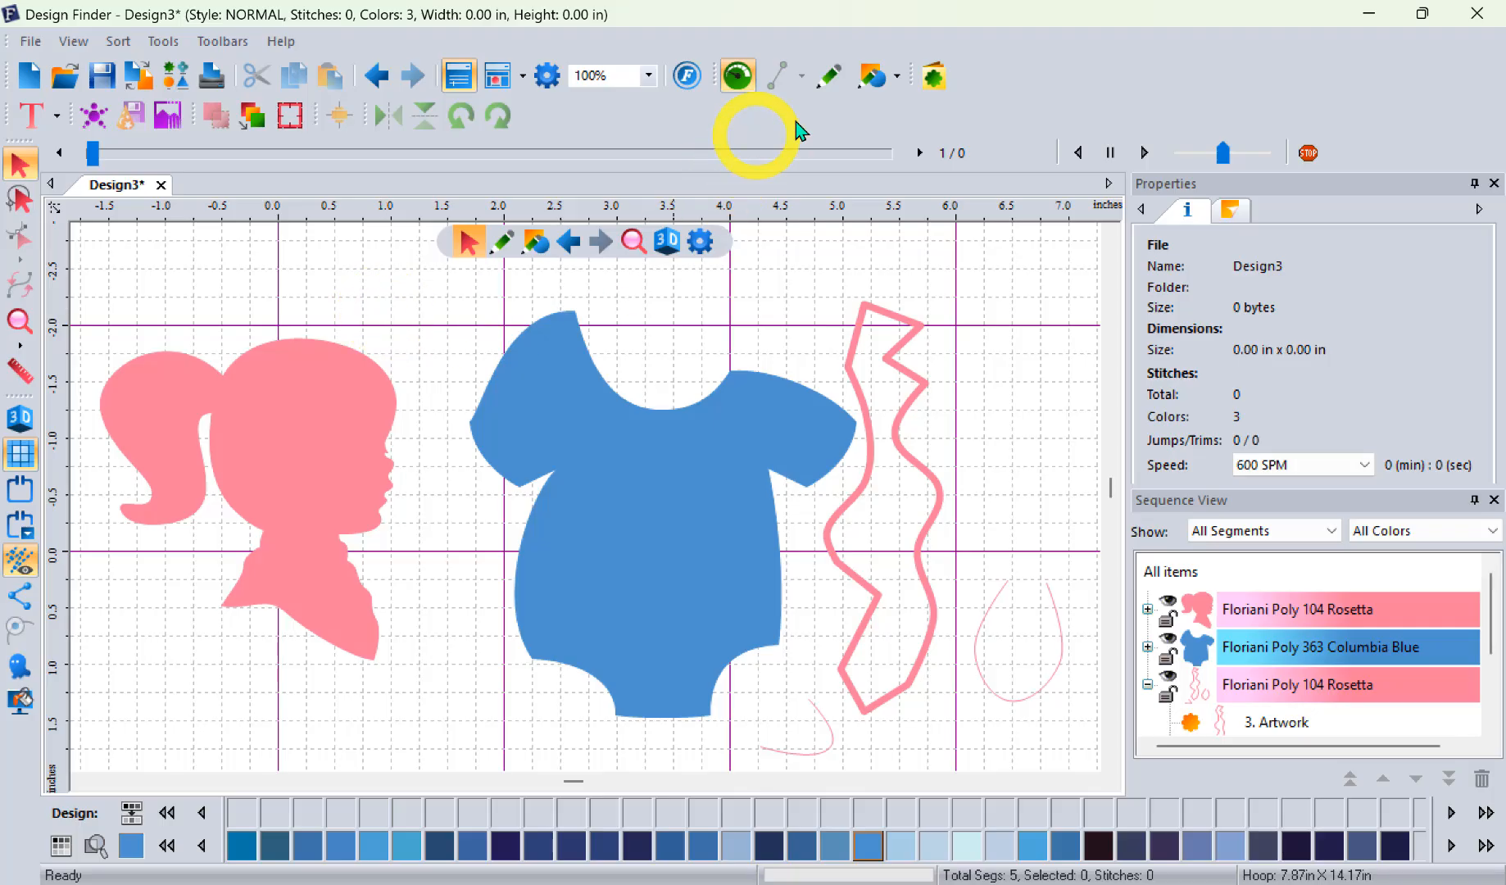
# - Activate the line tool's alternate variant in place of the Artwork tool to enter an artwork path's points
pyautogui.click(830, 78)
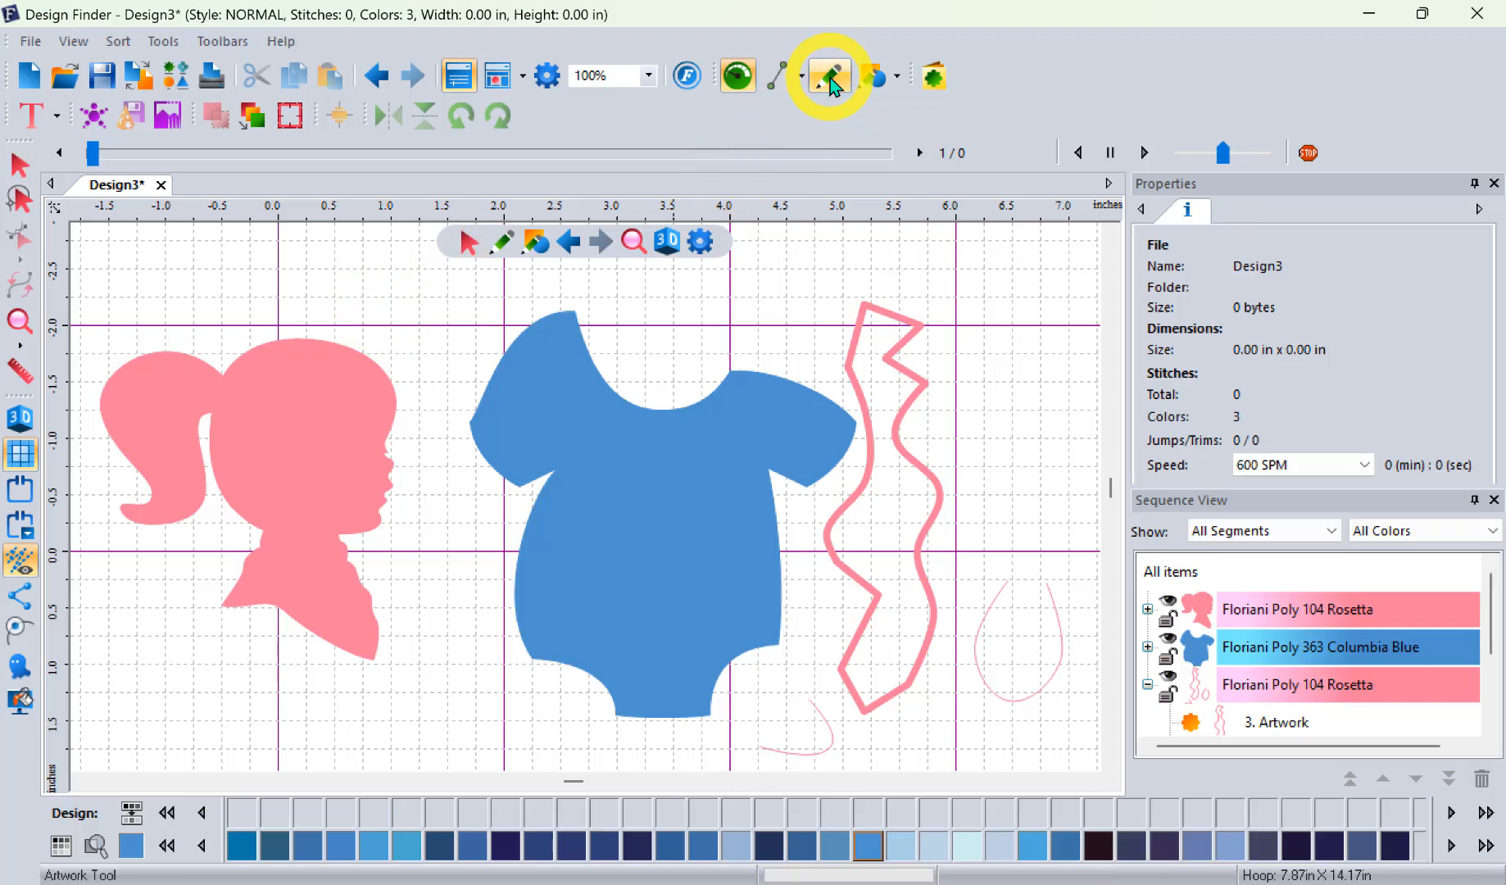
pyautogui.click(779, 76)
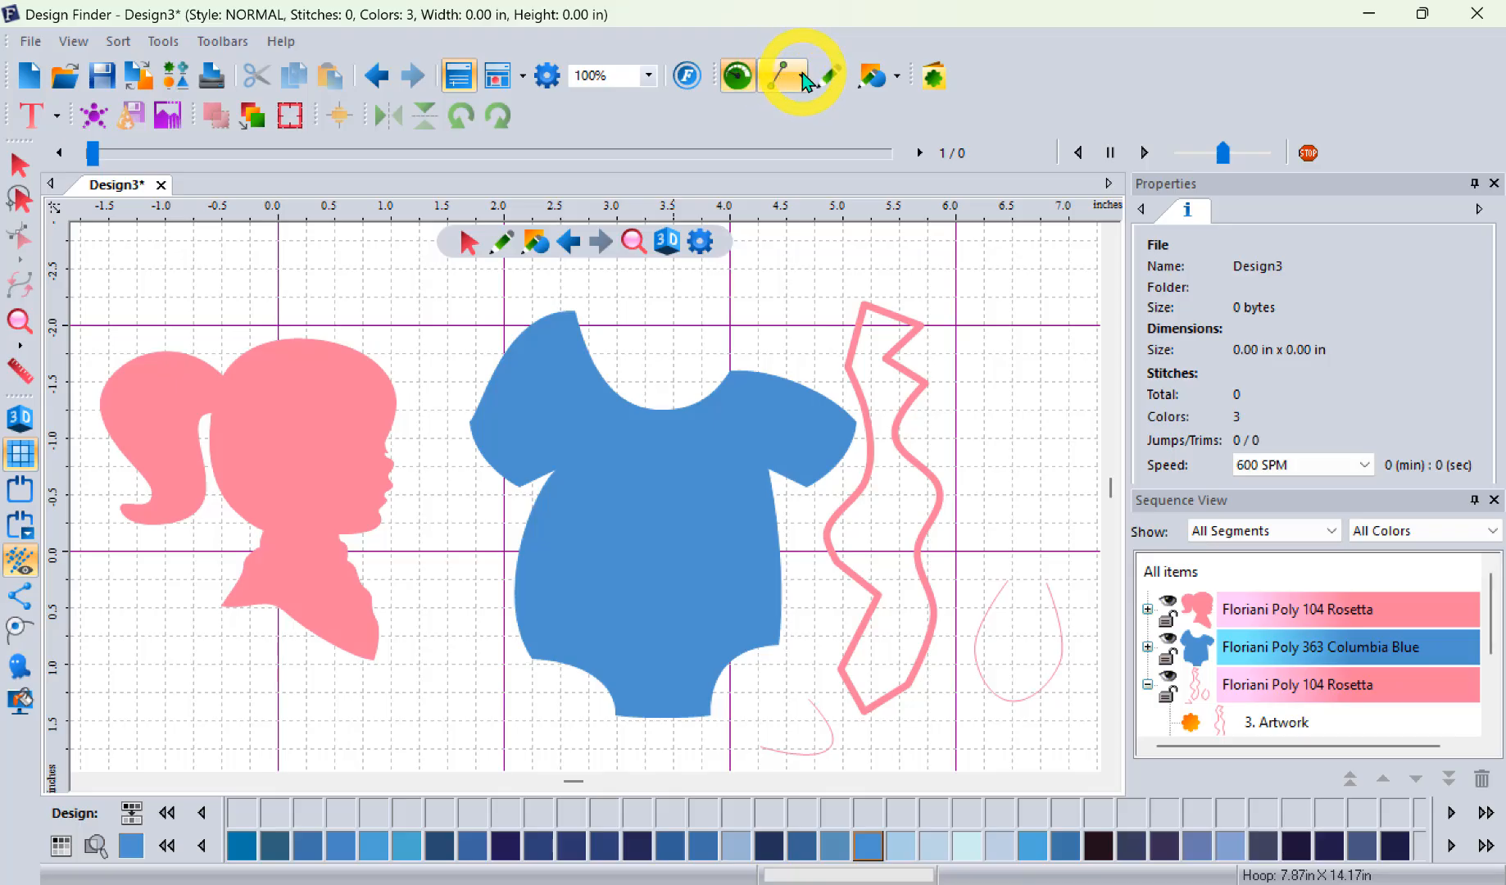
pyautogui.click(802, 79)
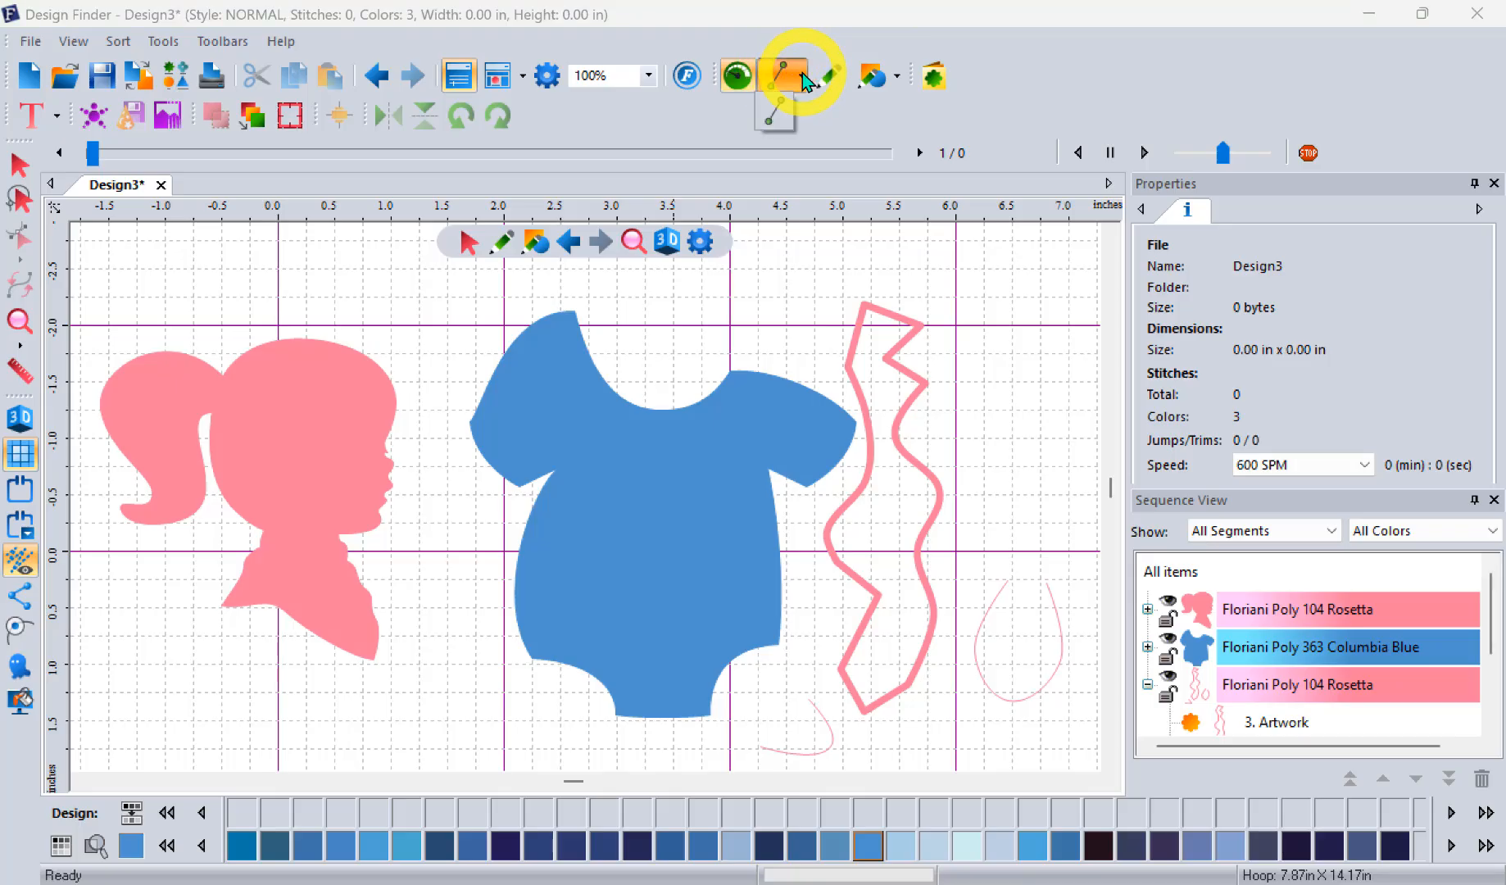
pyautogui.click(775, 121)
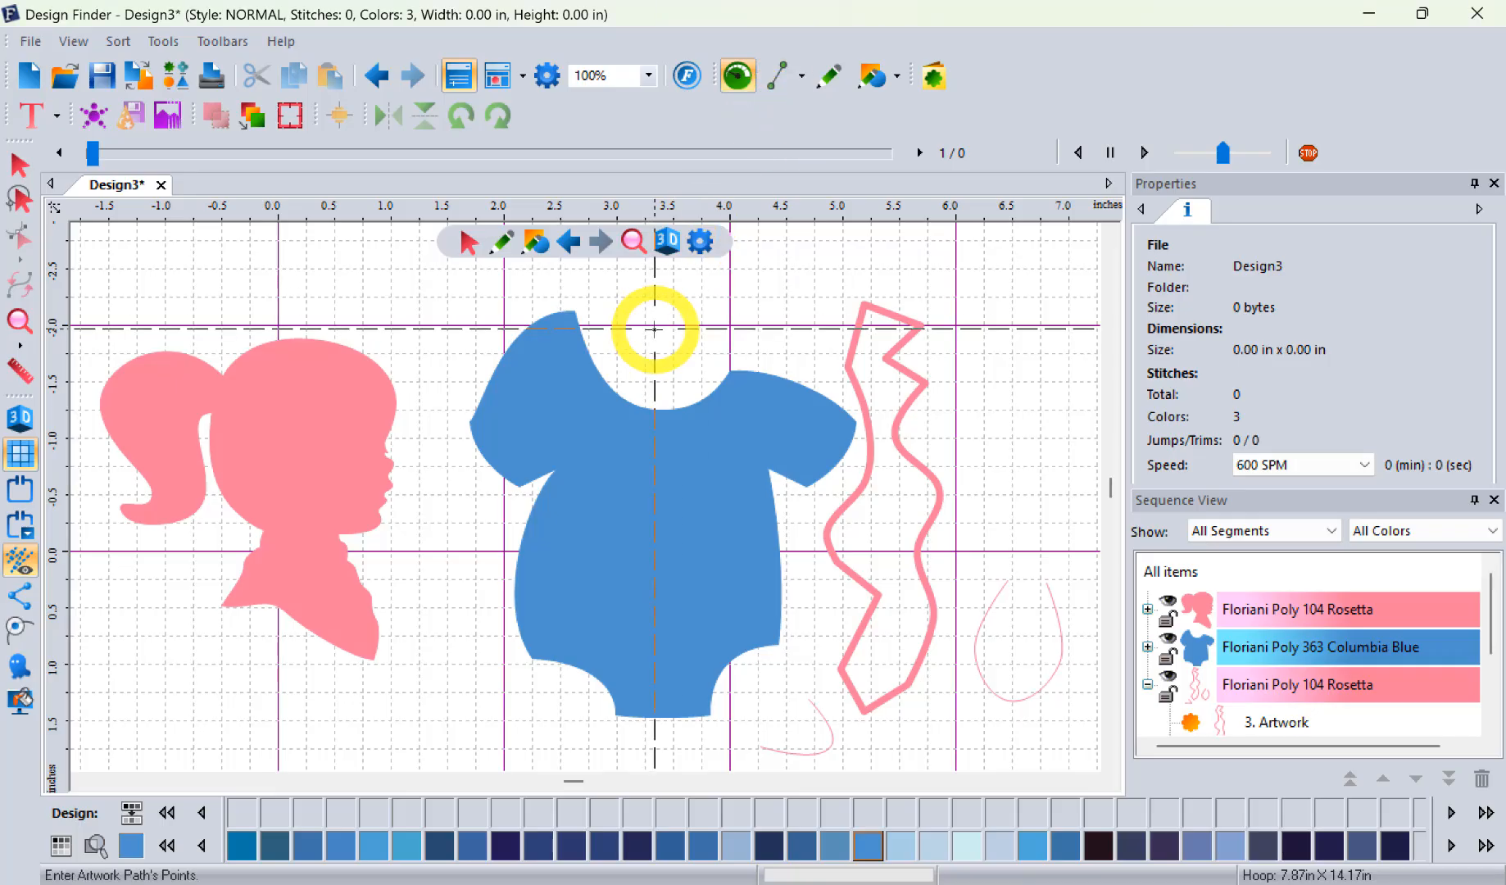